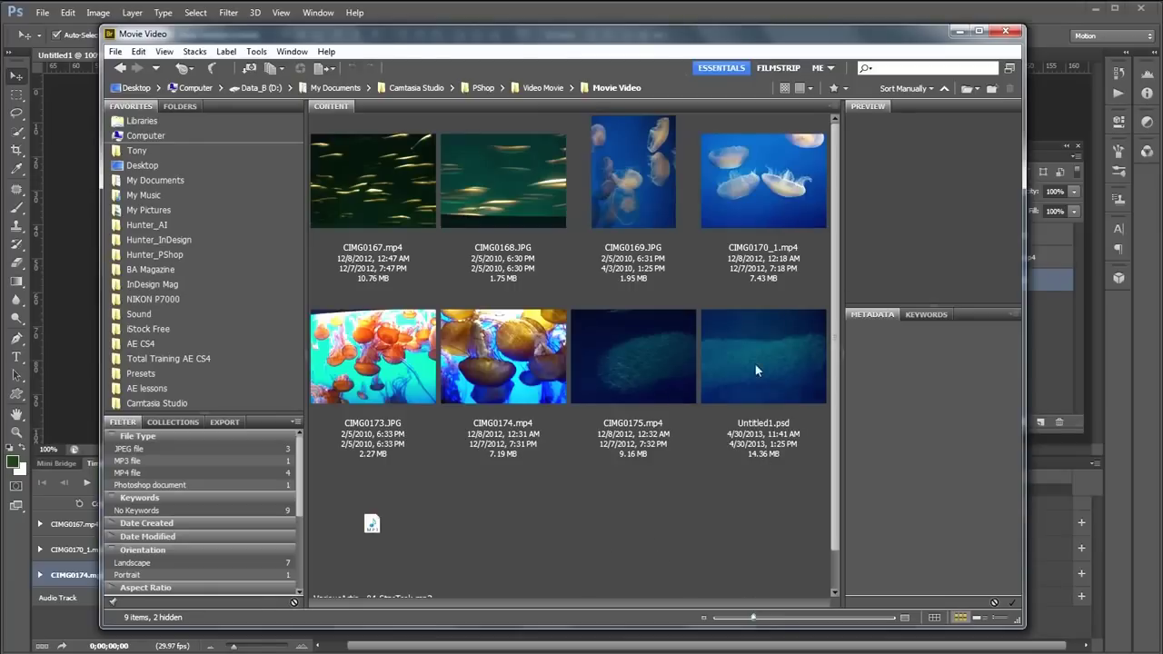
- Filter the Movie Video folder in Bridge to show only its MP4 files
drag(836, 265, 838, 306)
scroll(837, 306, up, 1)
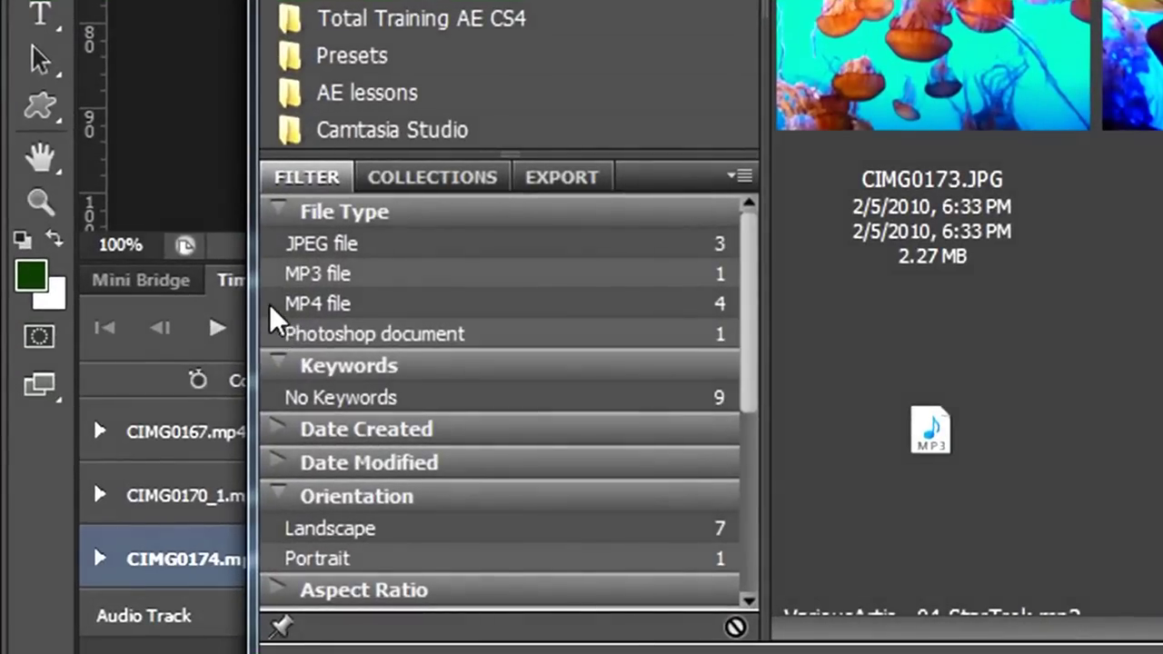
click(273, 307)
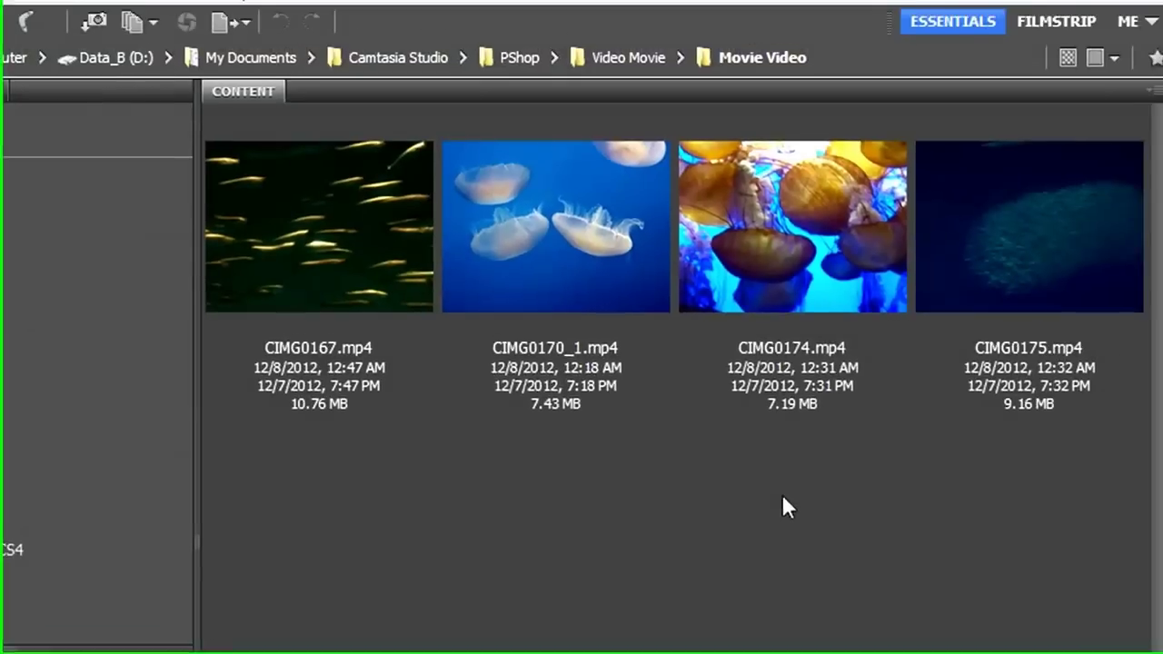
- Marquee-select three video clips and check the Tools > Photoshop menu, then dismiss it
drag(781, 493, 314, 259)
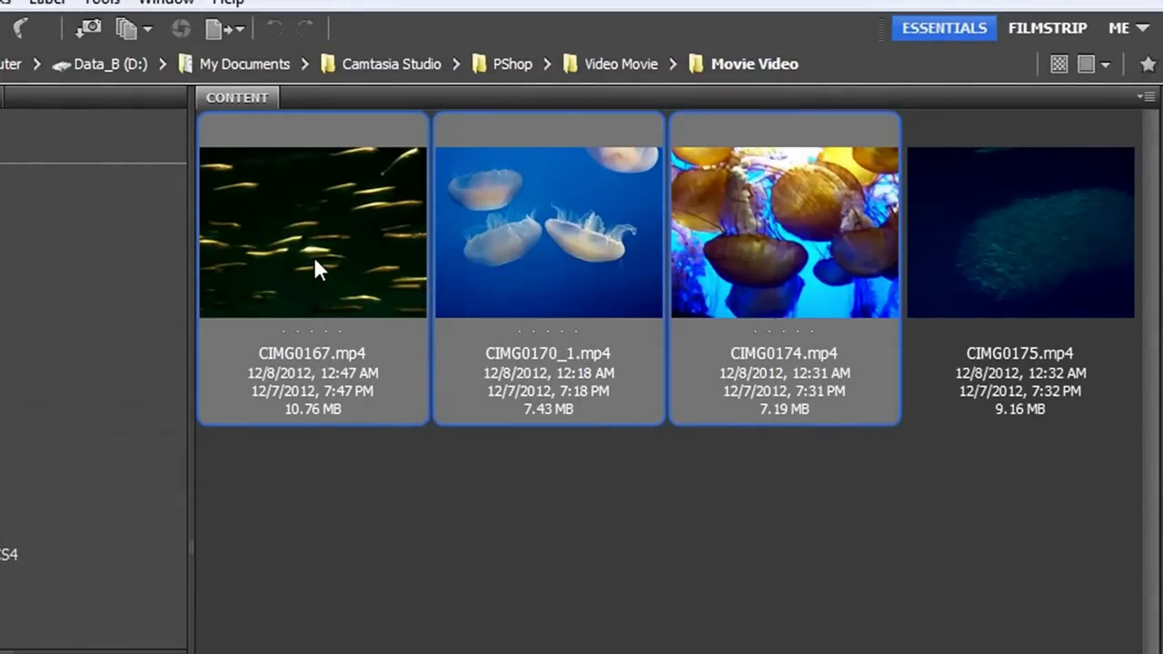
click(101, 3)
mouse_move(76, 229)
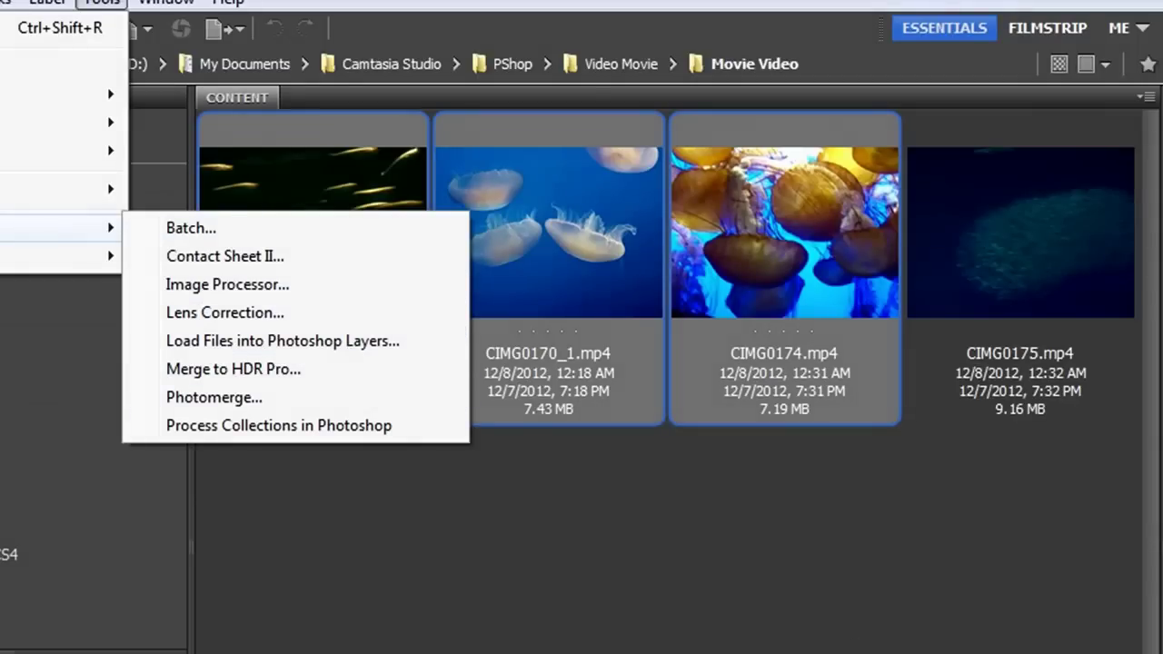
click(804, 651)
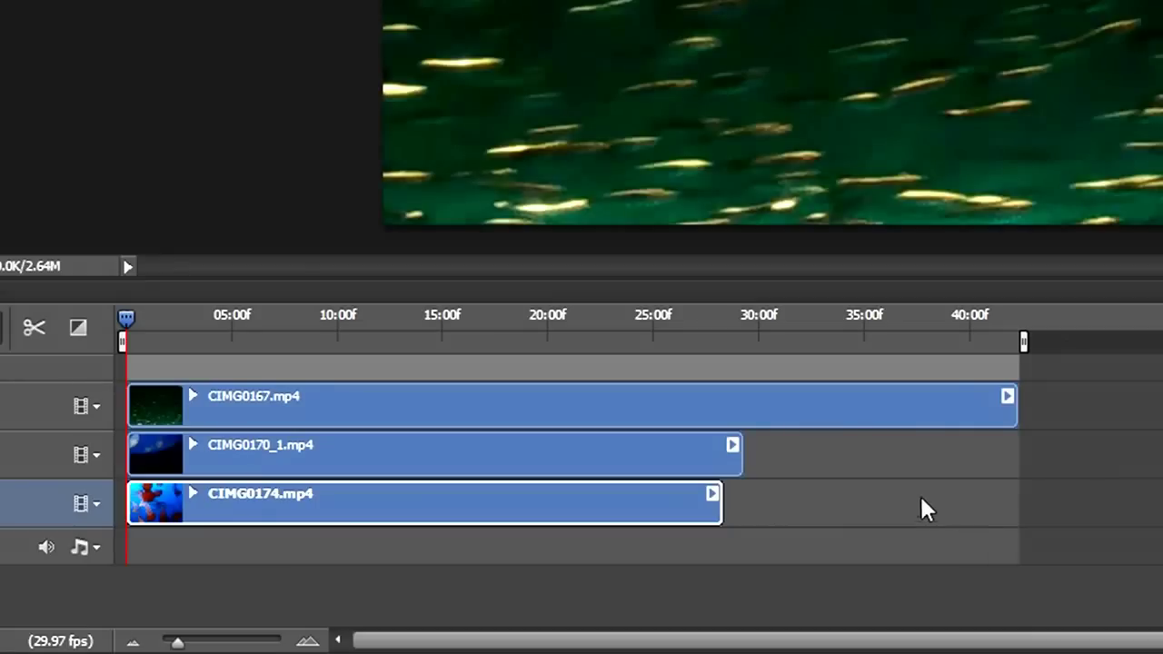
- Select the CIMG0167, CIMG0170_1 and CIMG0174 tracks and merge them with New Video Group from Clips
click(24, 406)
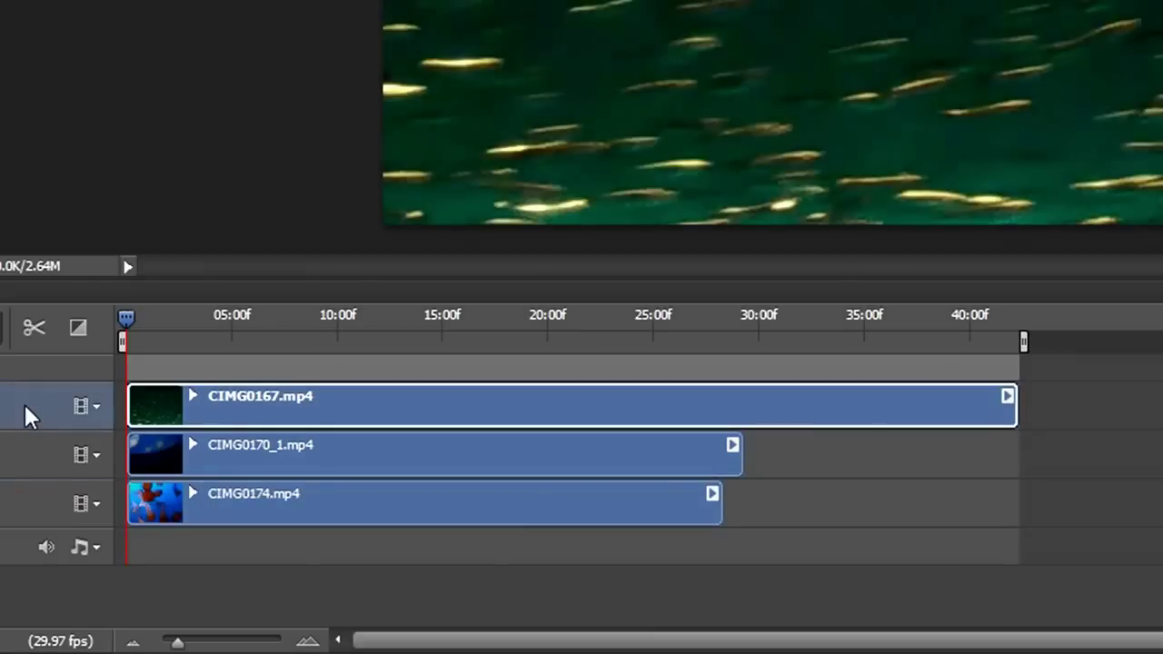
shift+click(2, 519)
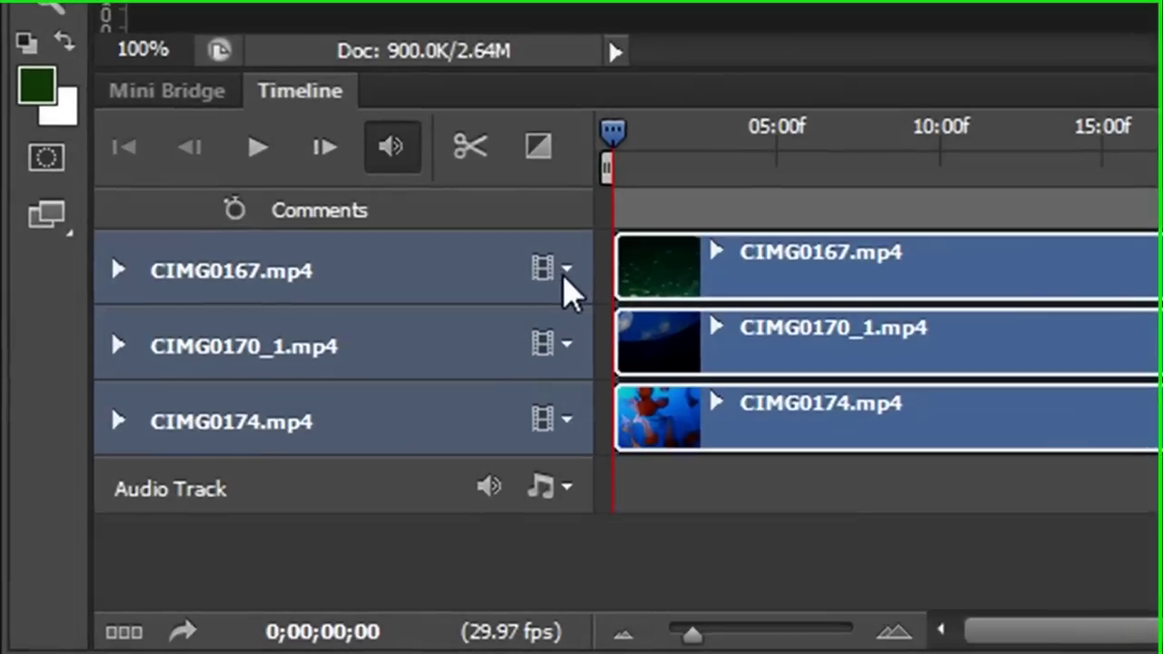
click(190, 524)
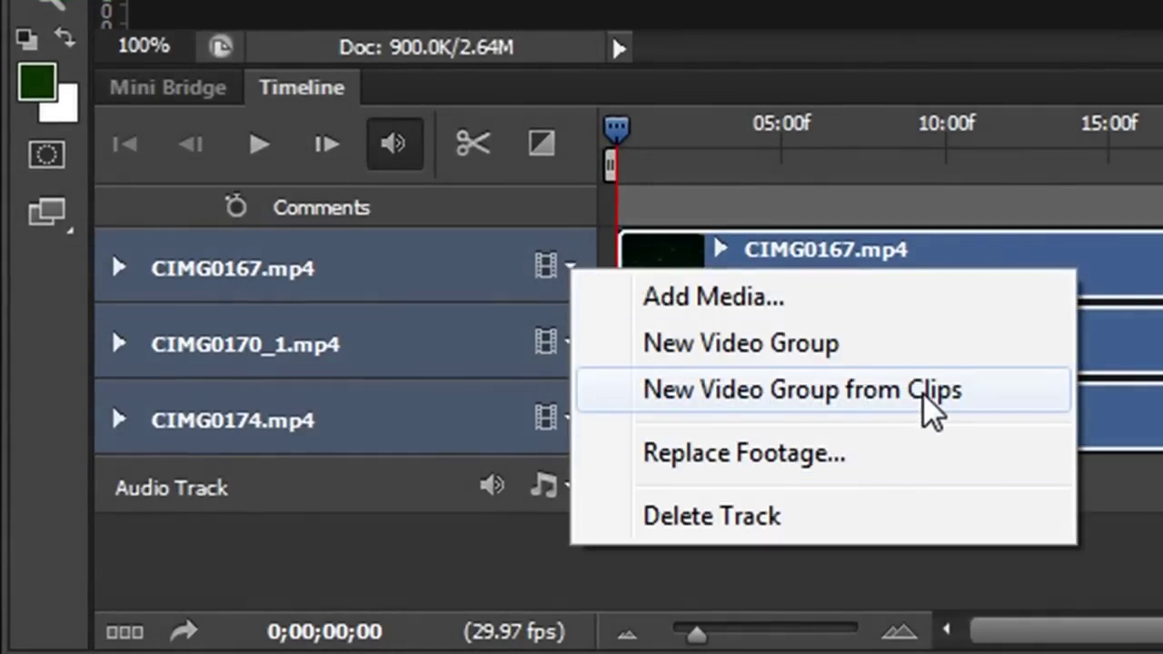
click(931, 411)
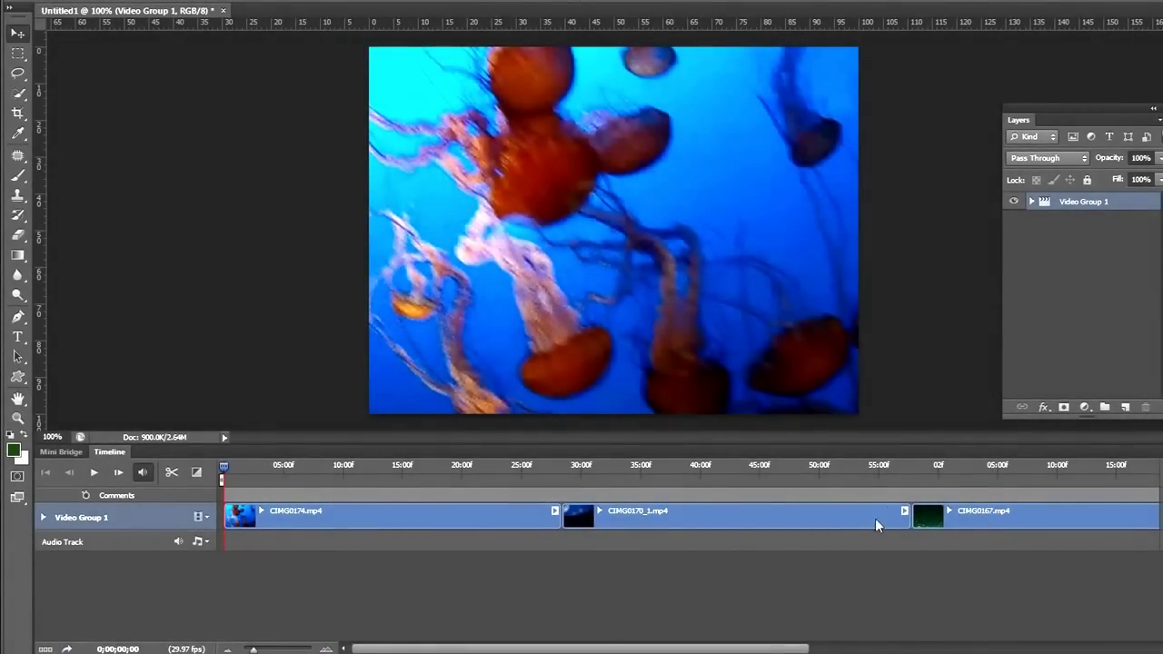
- Expand Video Group 1, move CIMG0170_1 to the start and place CIMG0167 second
click(1032, 202)
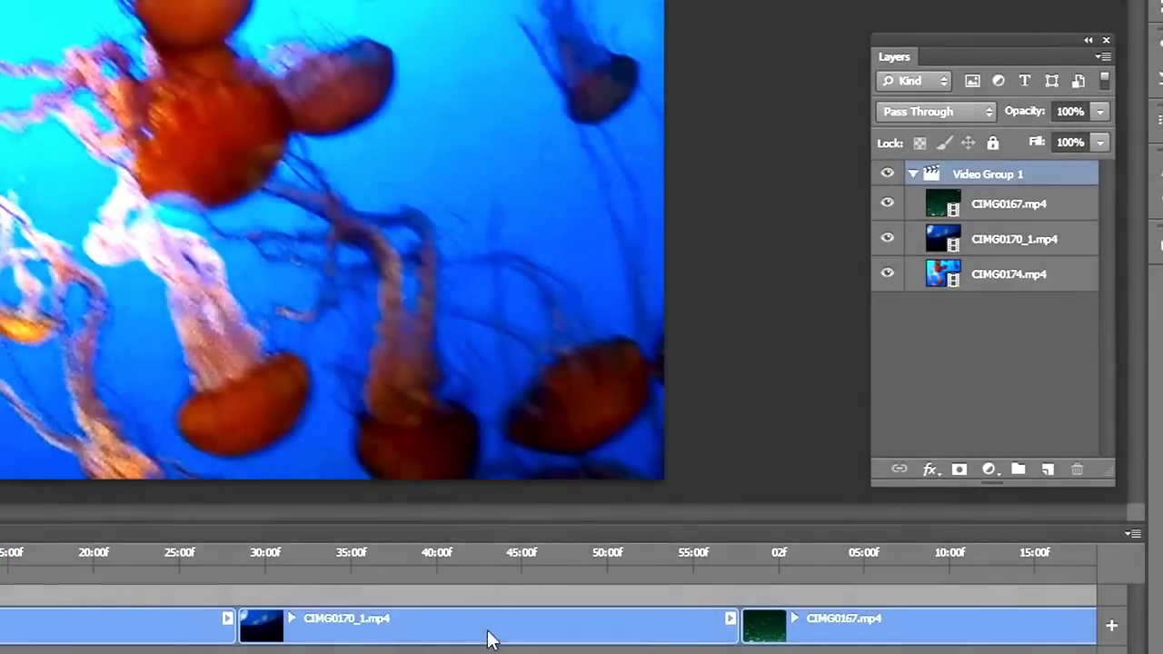
click(488, 639)
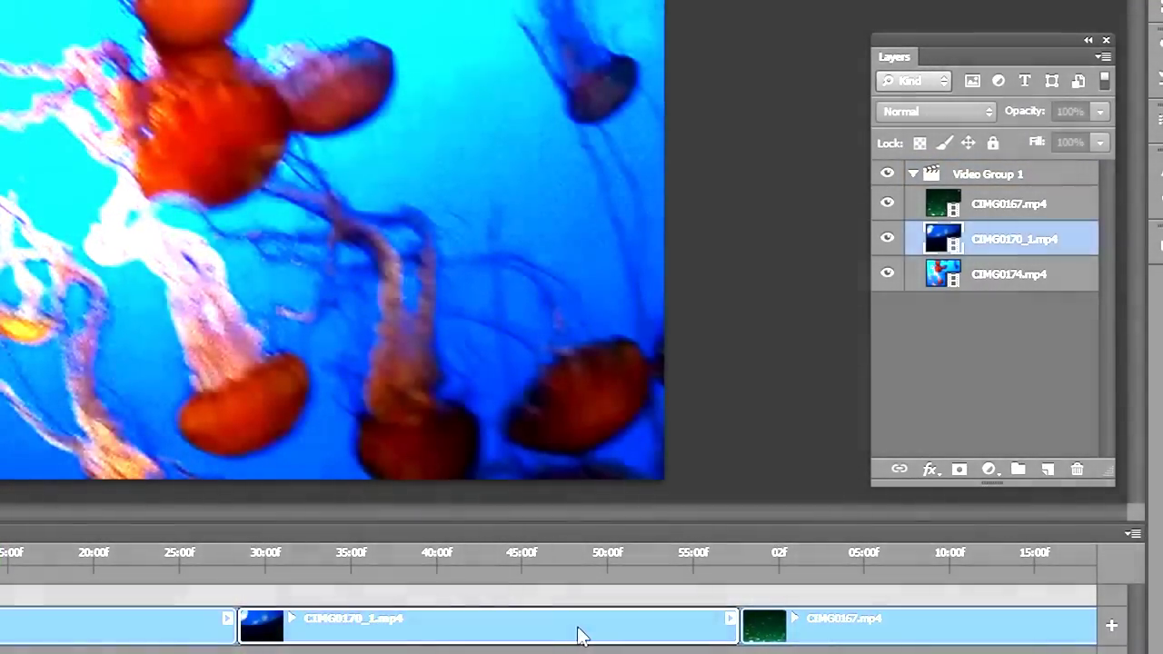
drag(579, 630, 454, 634)
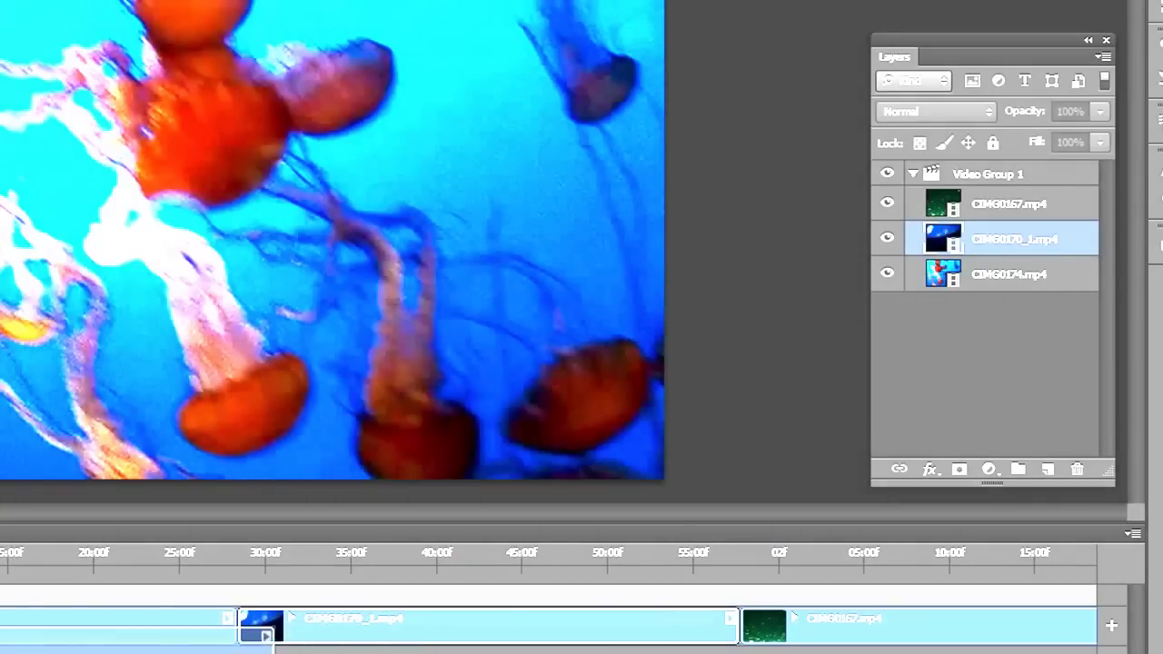
drag(218, 619, 130, 627)
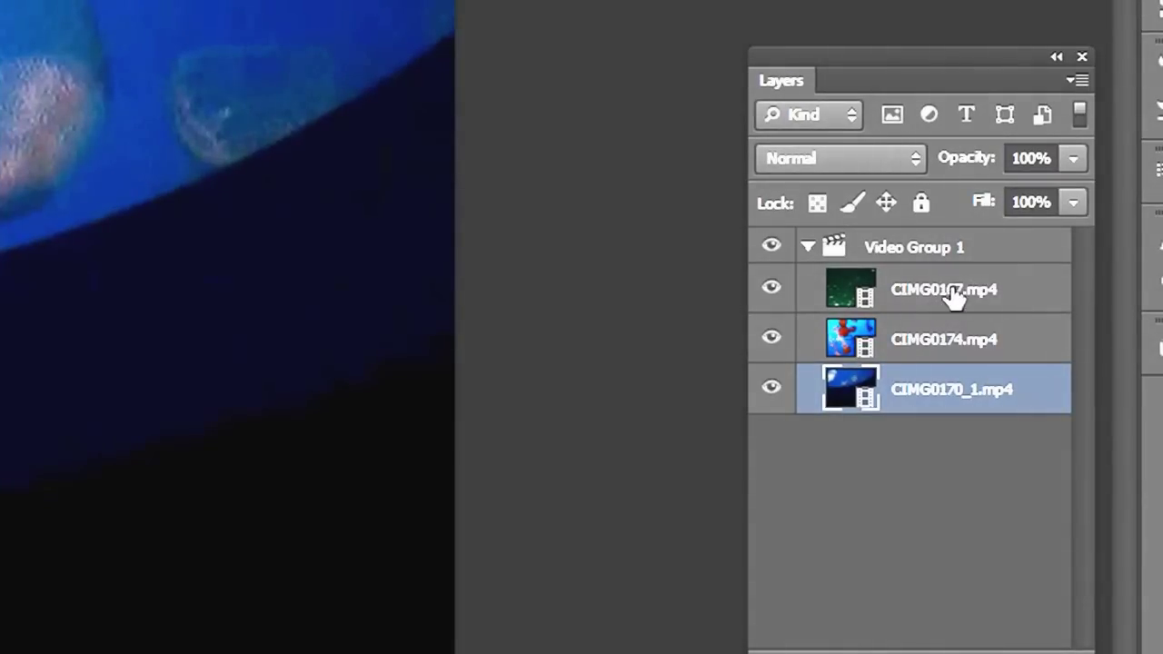
click(956, 300)
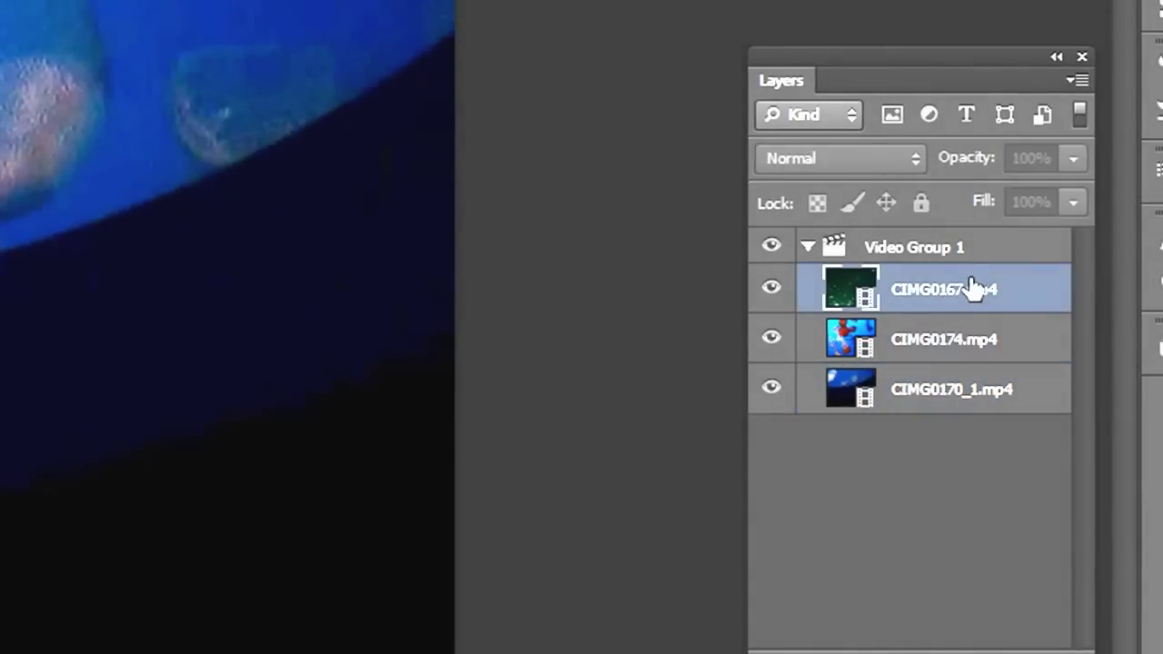
drag(973, 289, 976, 364)
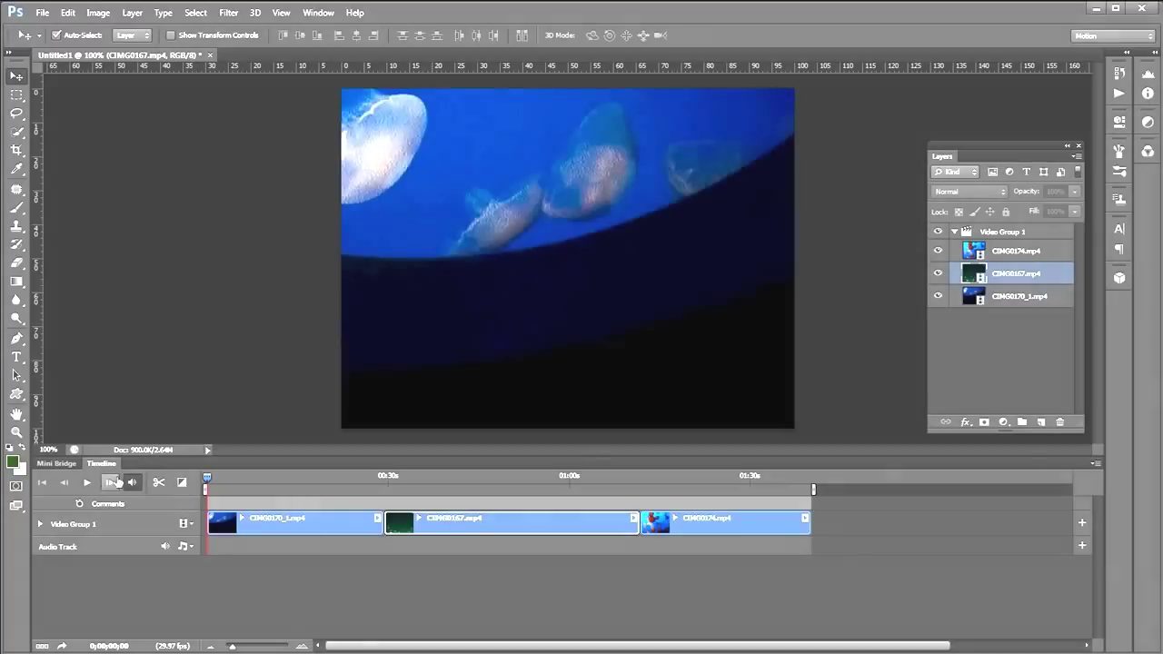
click(132, 481)
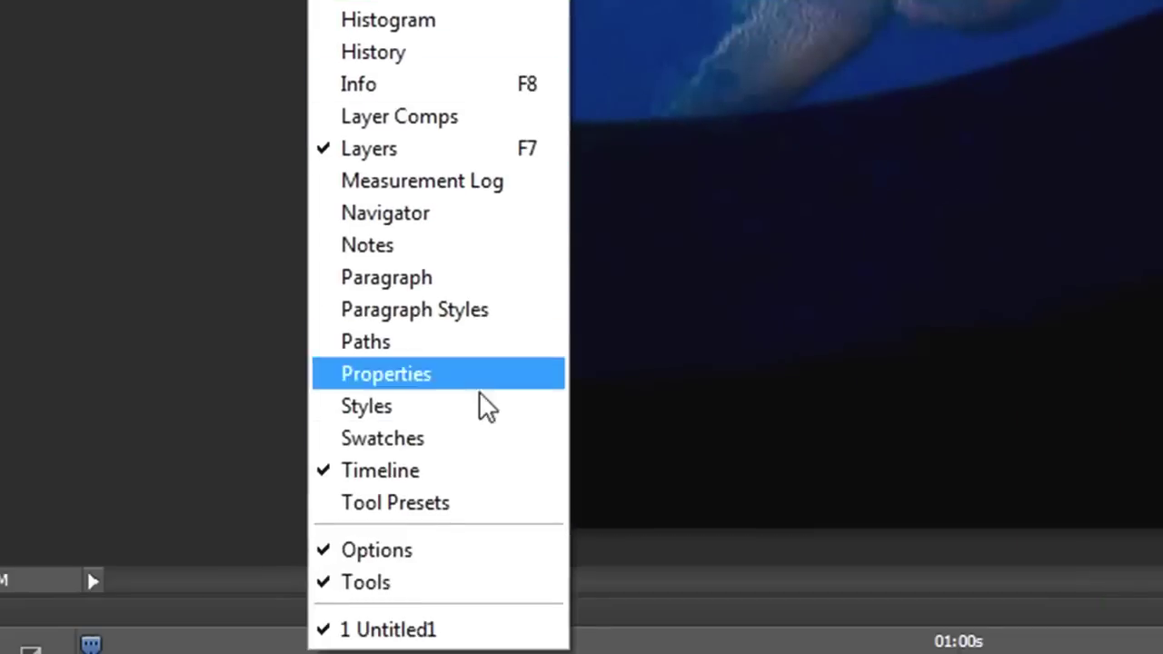
click(69, 317)
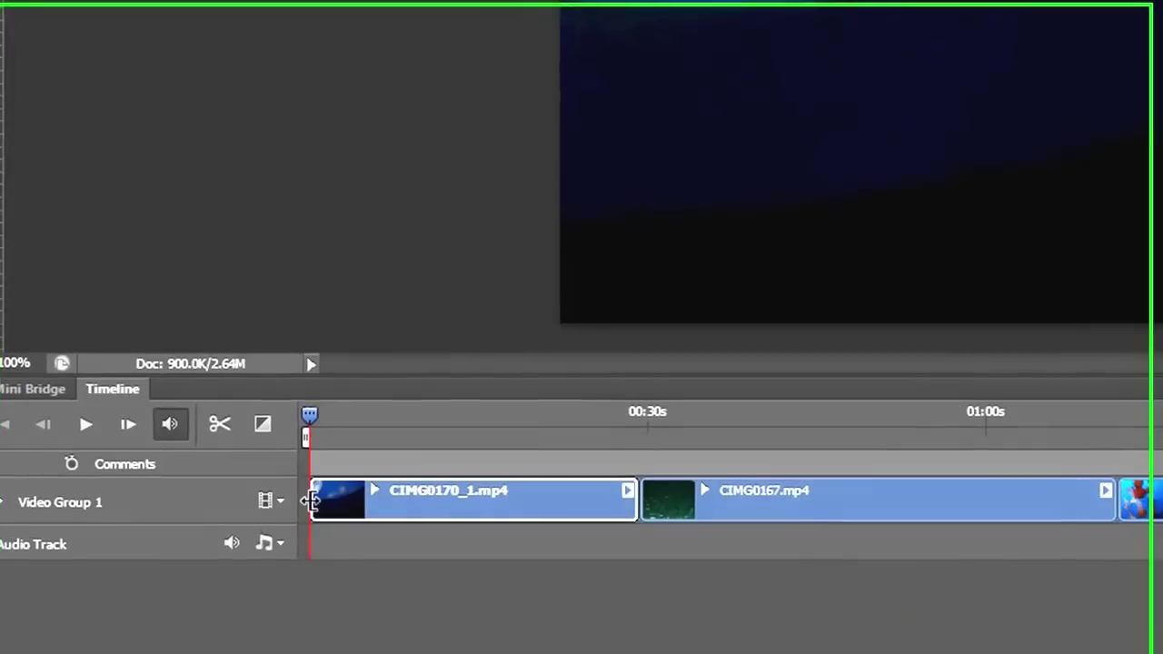
- Trim CIMG0170_1 from its start and scrub around 10 seconds to preview the result
drag(310, 500, 423, 507)
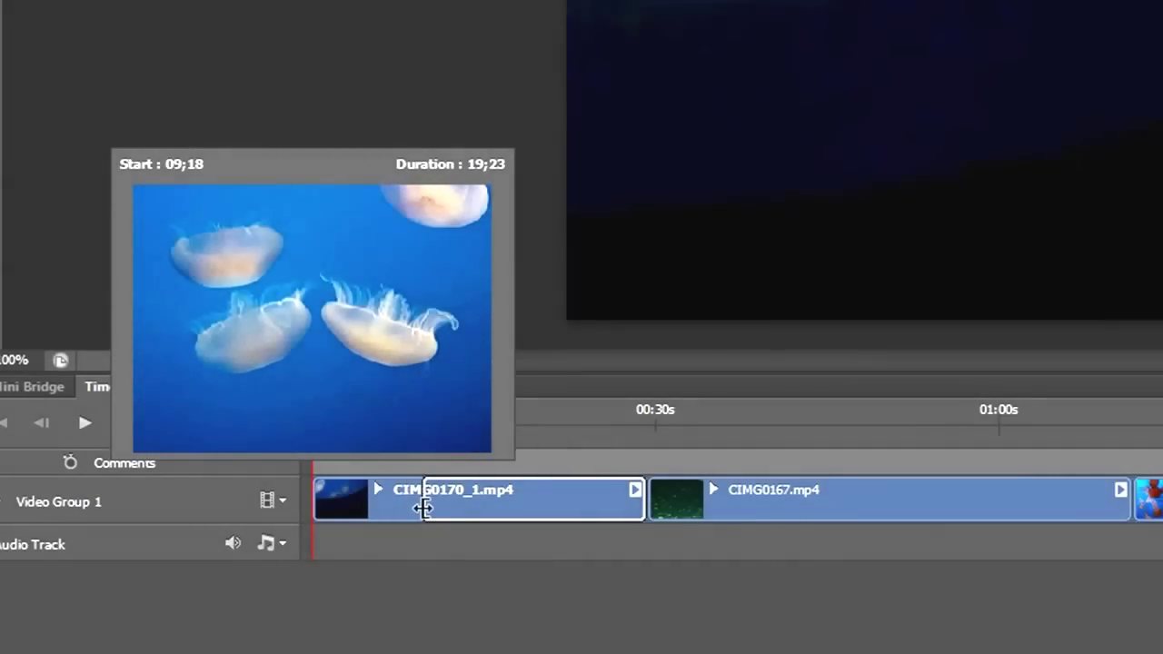
drag(424, 507, 424, 507)
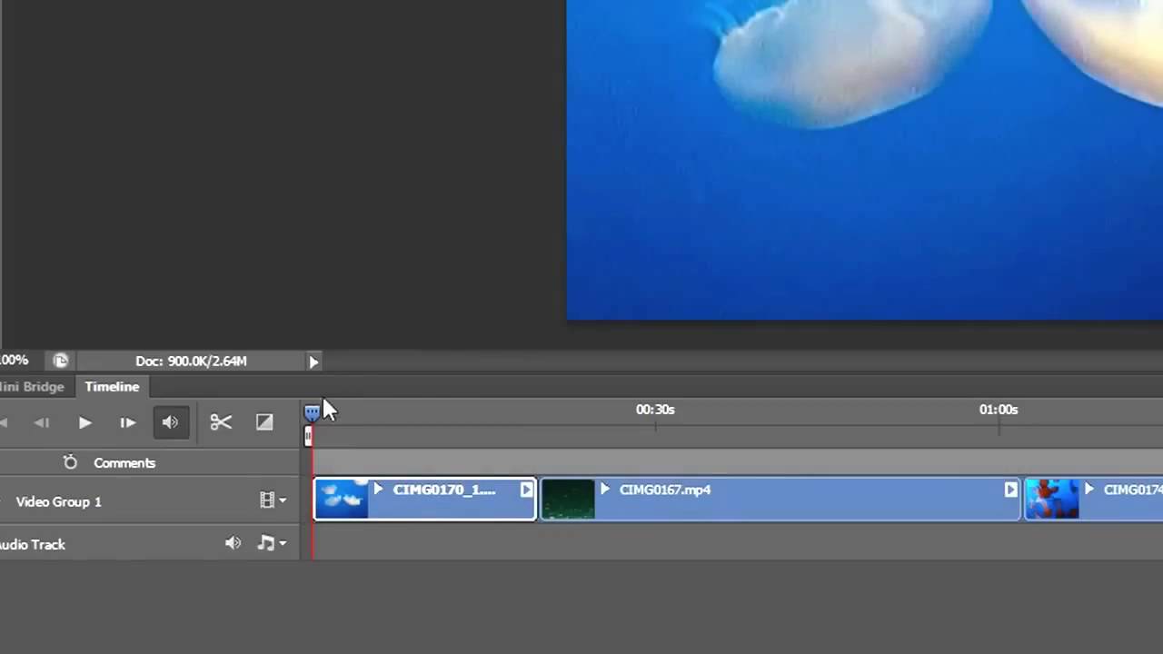
drag(313, 407, 499, 438)
drag(452, 481, 474, 481)
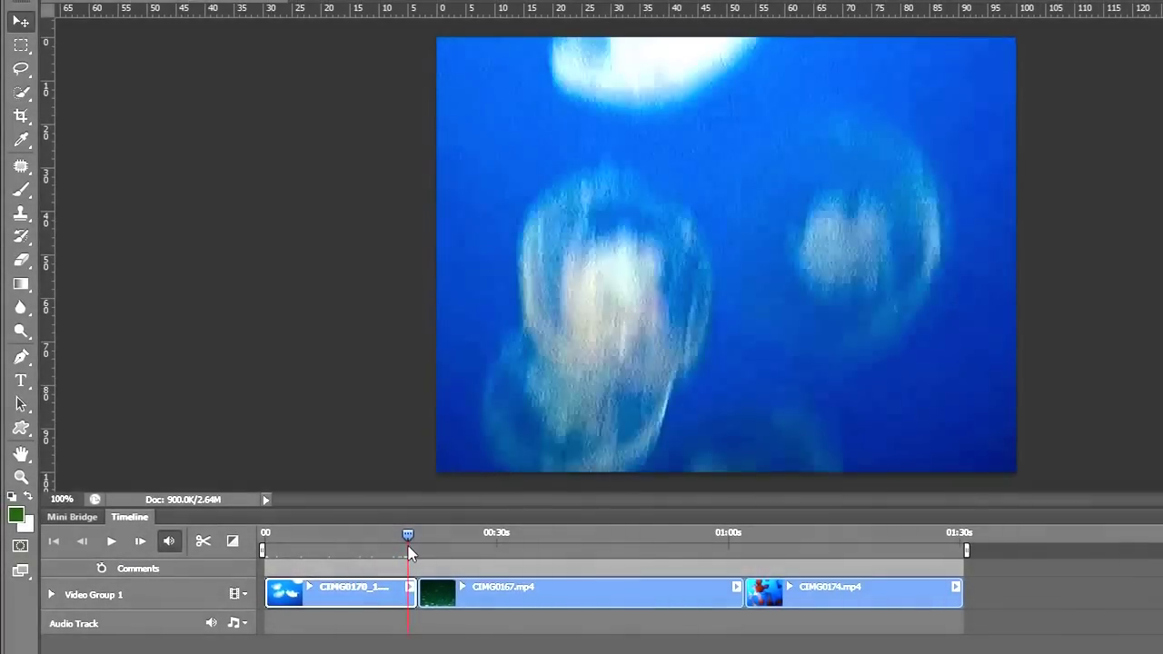
drag(409, 553, 366, 558)
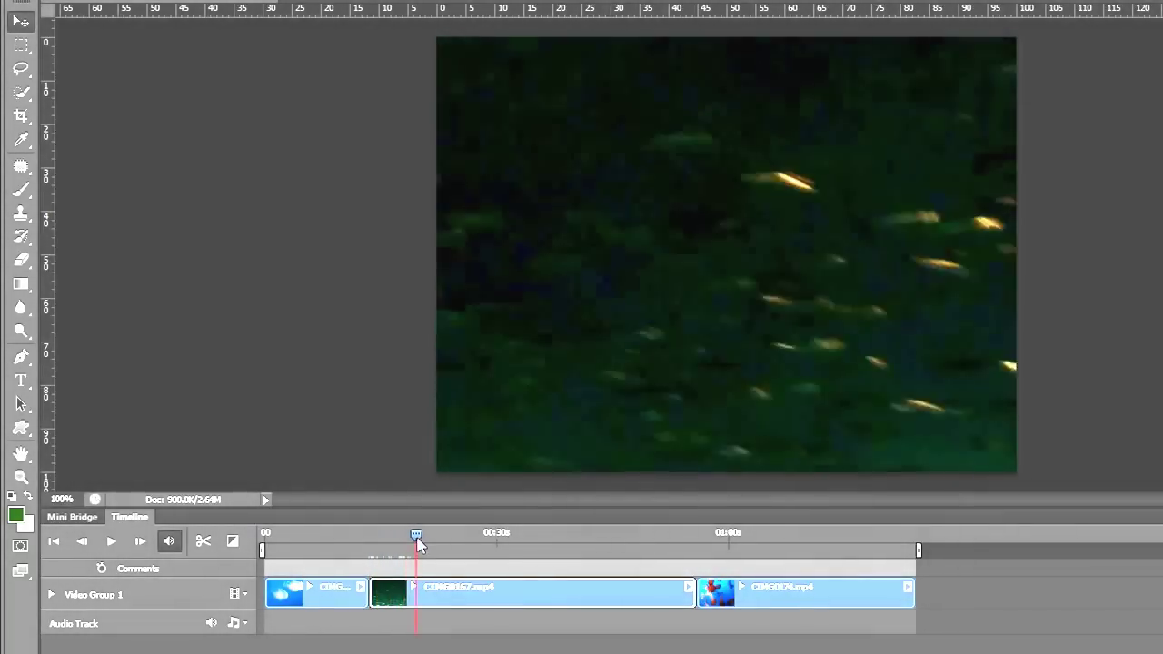
- Preview CIMG0167 around 20–22 seconds, then trim its start and its tail
drag(416, 542, 480, 538)
click(382, 552)
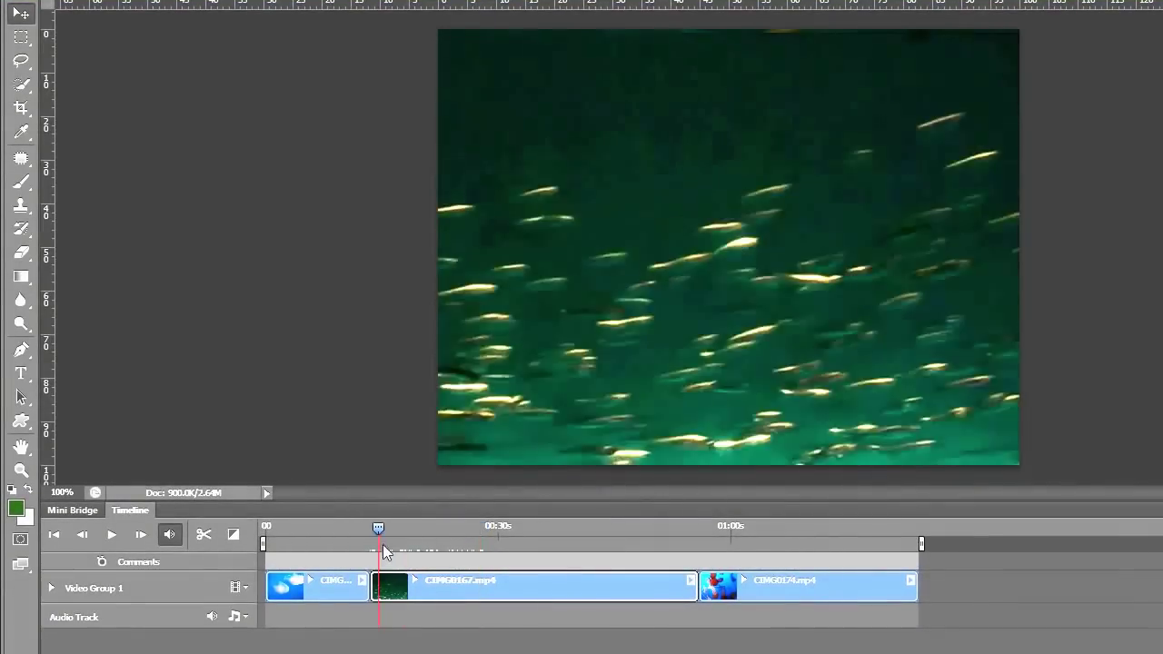
click(433, 538)
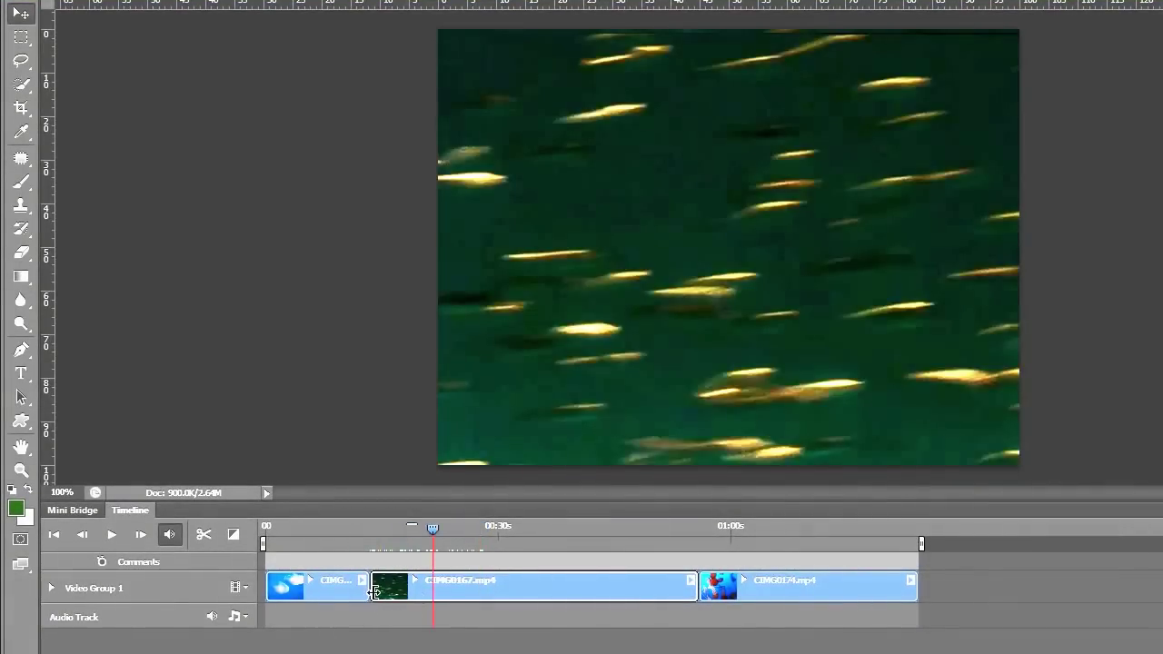
drag(373, 591, 457, 587)
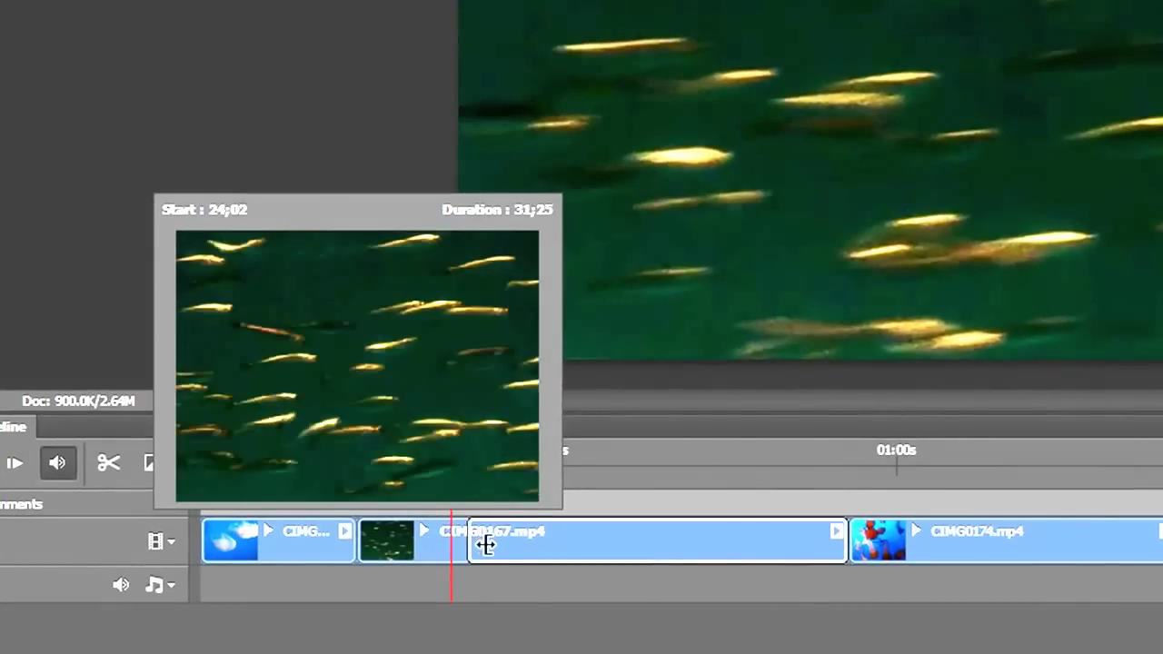
drag(487, 543, 505, 538)
click(451, 450)
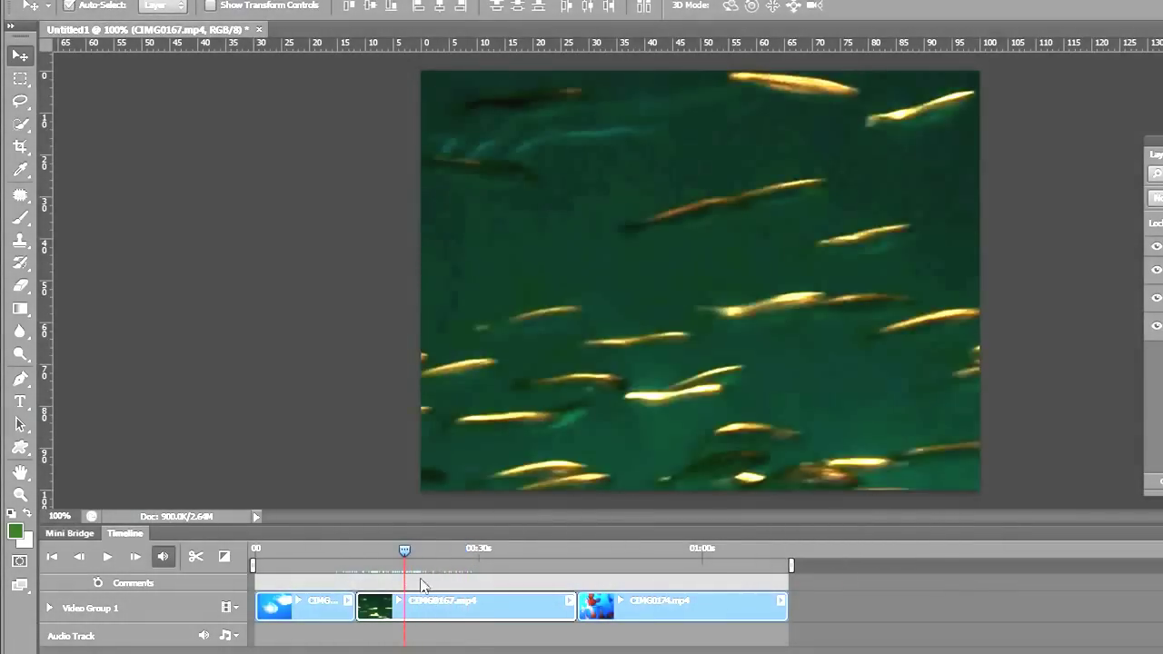
drag(573, 607, 521, 608)
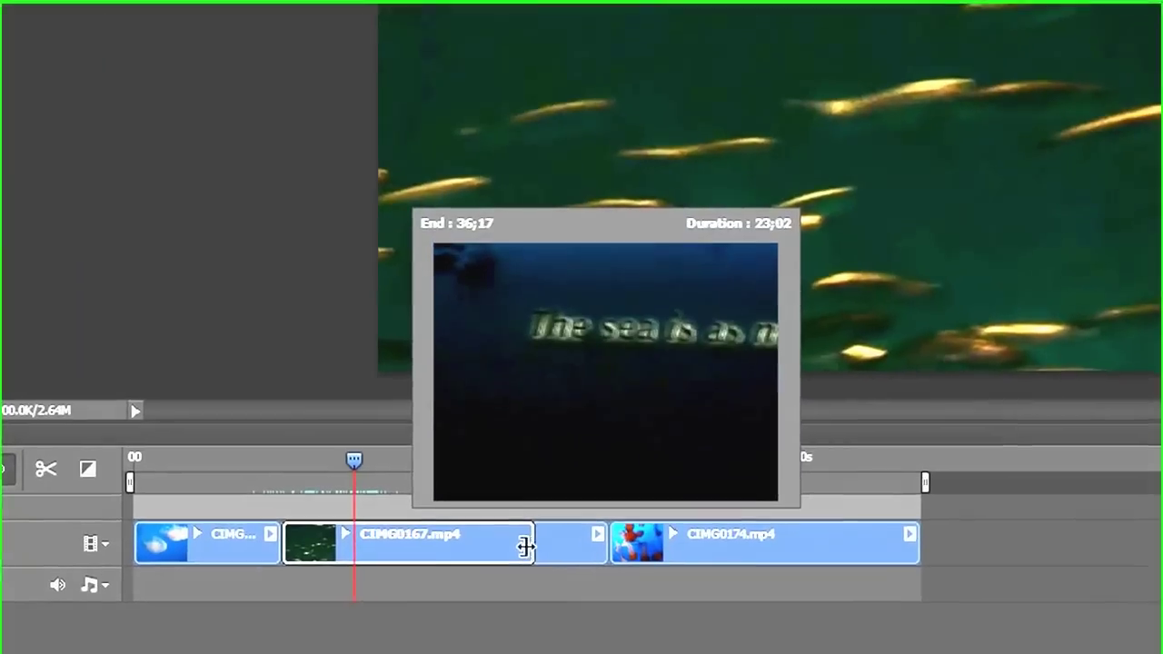
drag(526, 546, 380, 549)
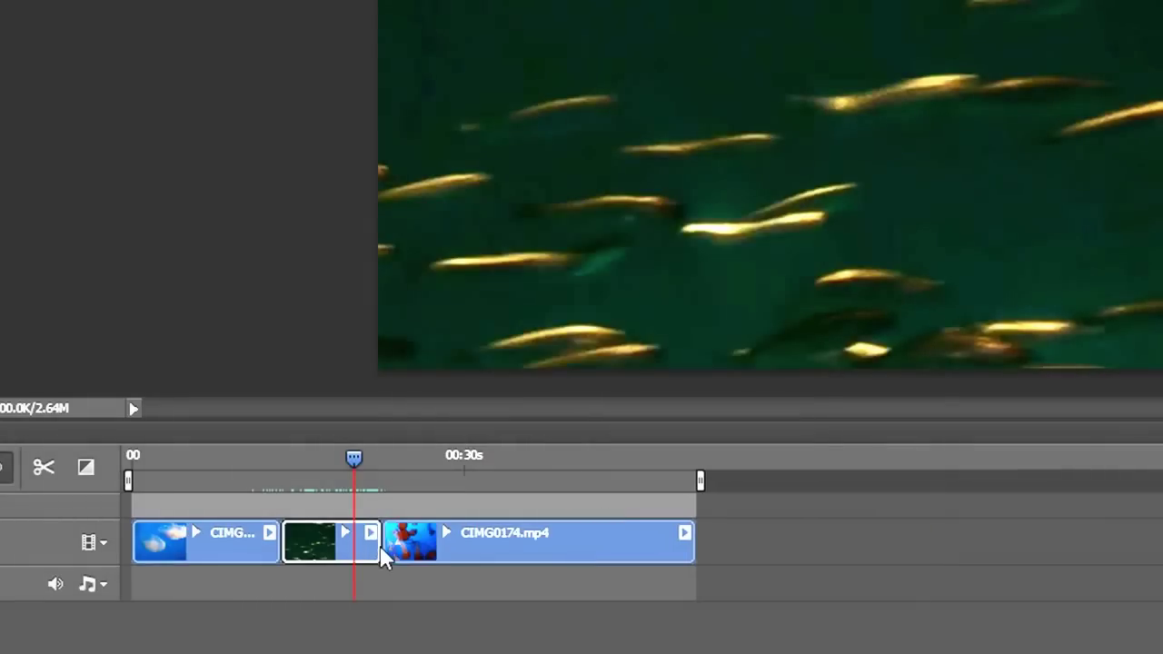
- Trim the opening of the CIMG0174 jellyfish clip, closing the gap behind CIMG0167
click(520, 549)
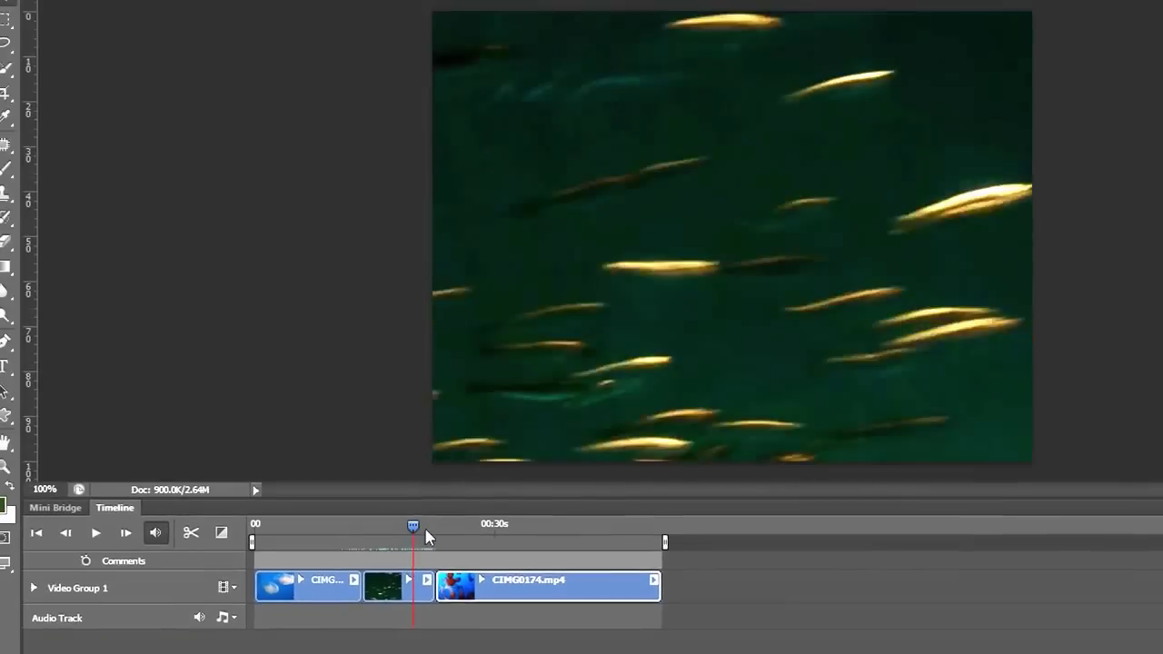
drag(353, 486, 412, 486)
drag(460, 548, 508, 548)
drag(439, 595, 474, 592)
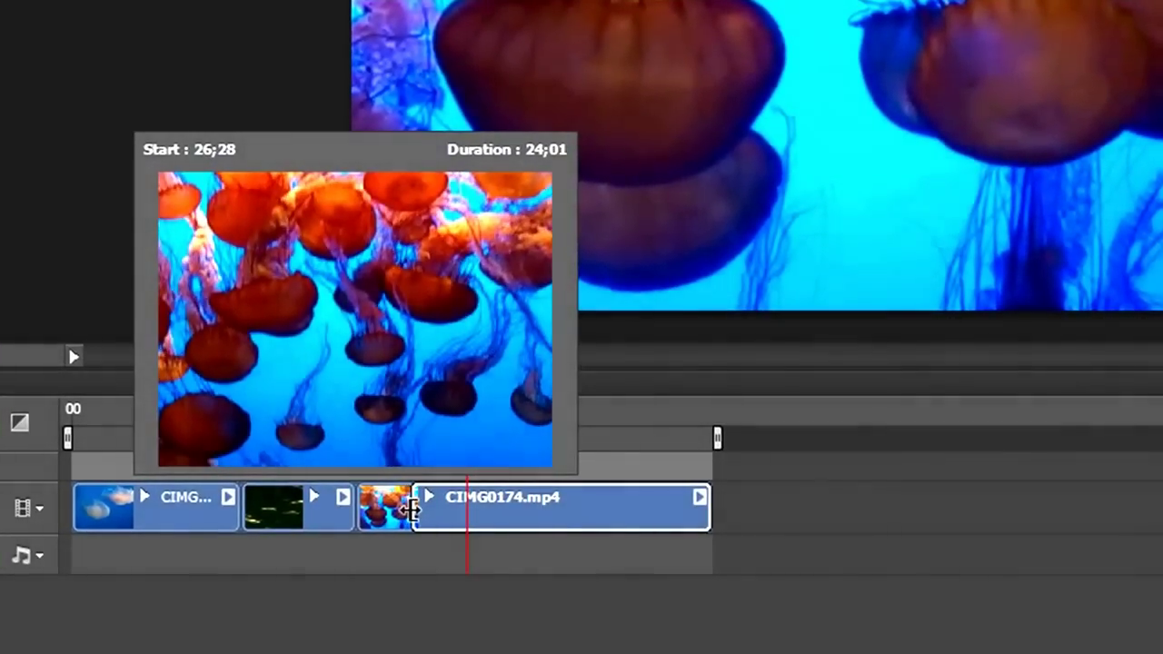
drag(411, 510, 413, 511)
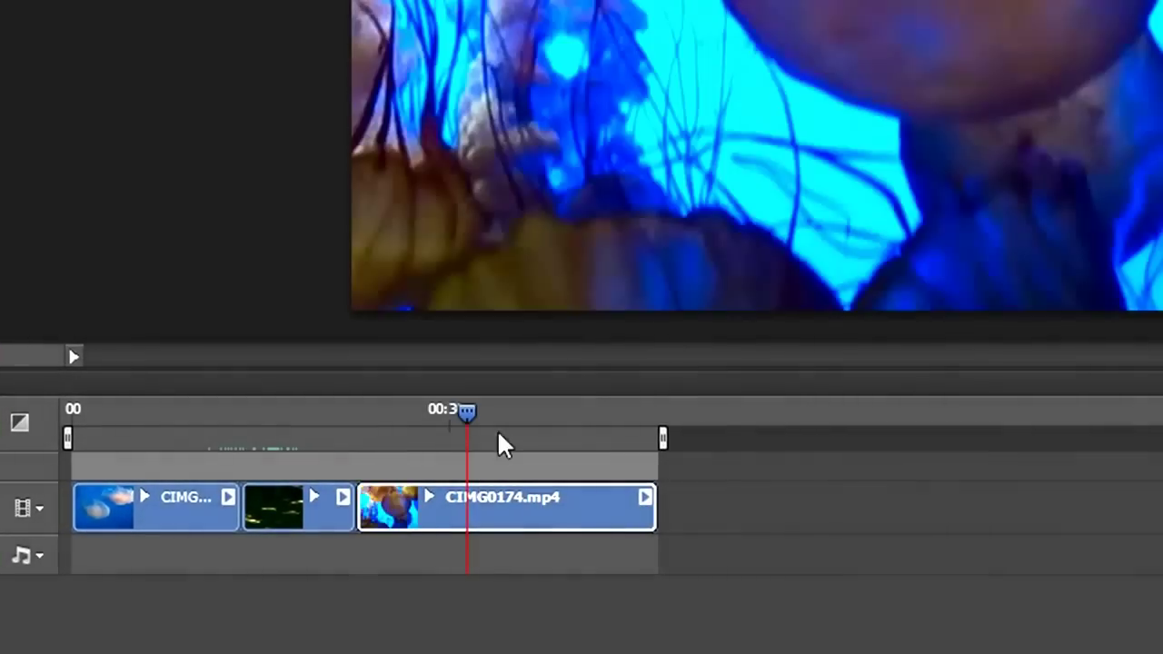
- Scrub through the trimmed CIMG0174 and park the playhead at the intended cut point
drag(482, 413, 490, 415)
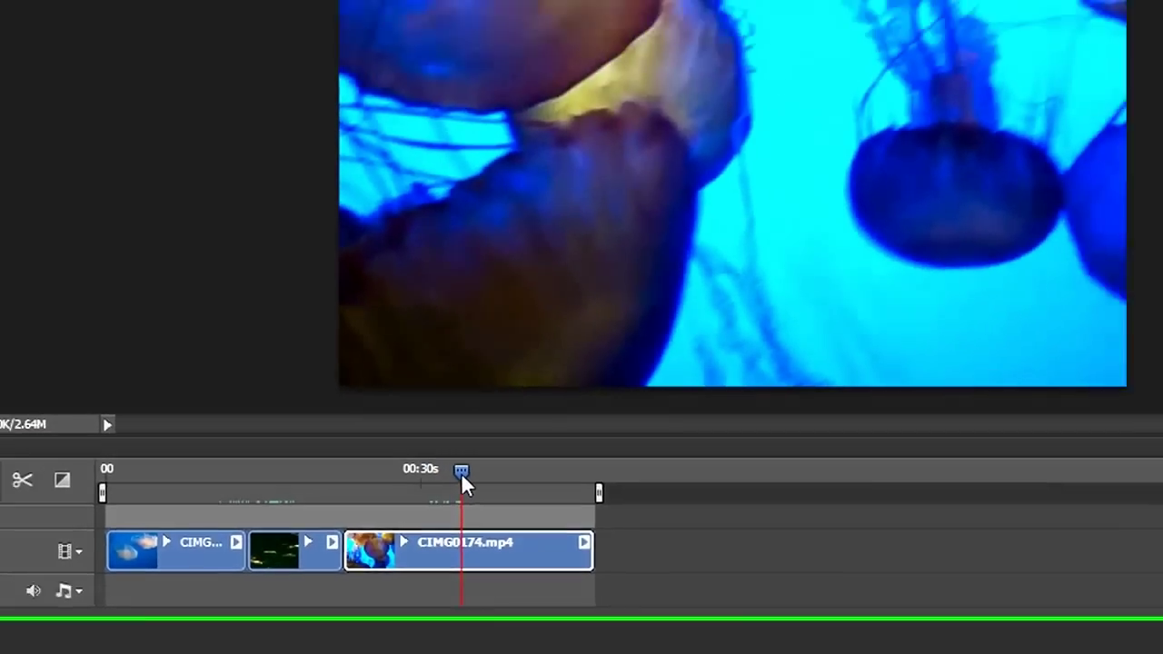
drag(460, 473, 508, 487)
drag(448, 560, 497, 566)
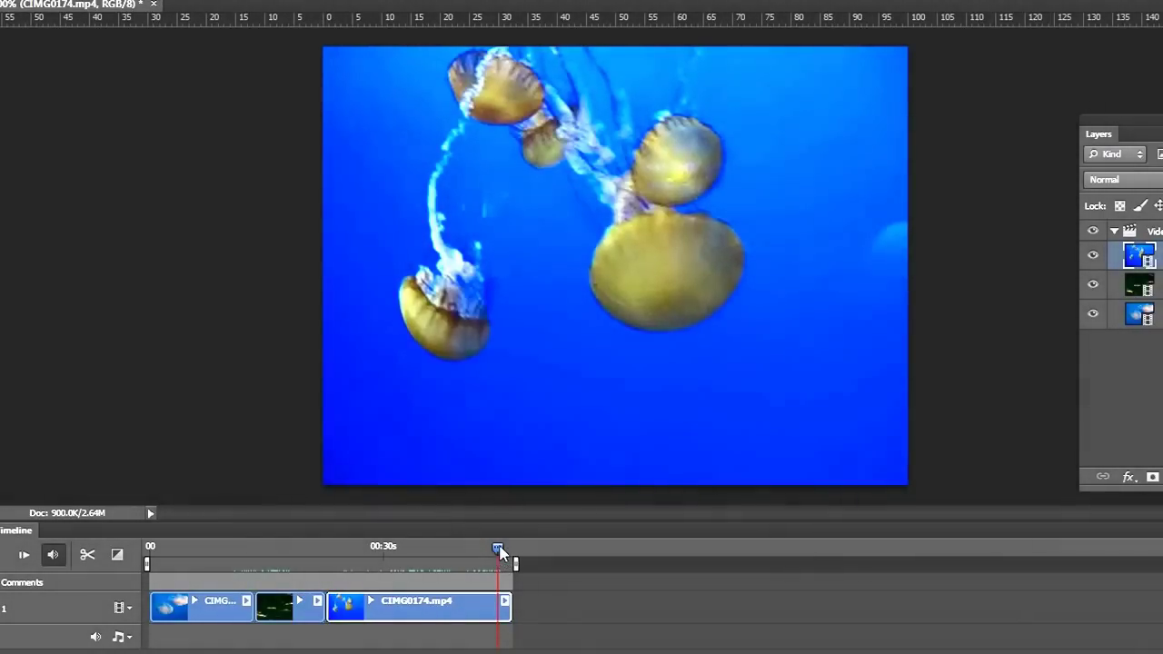
drag(501, 552, 419, 553)
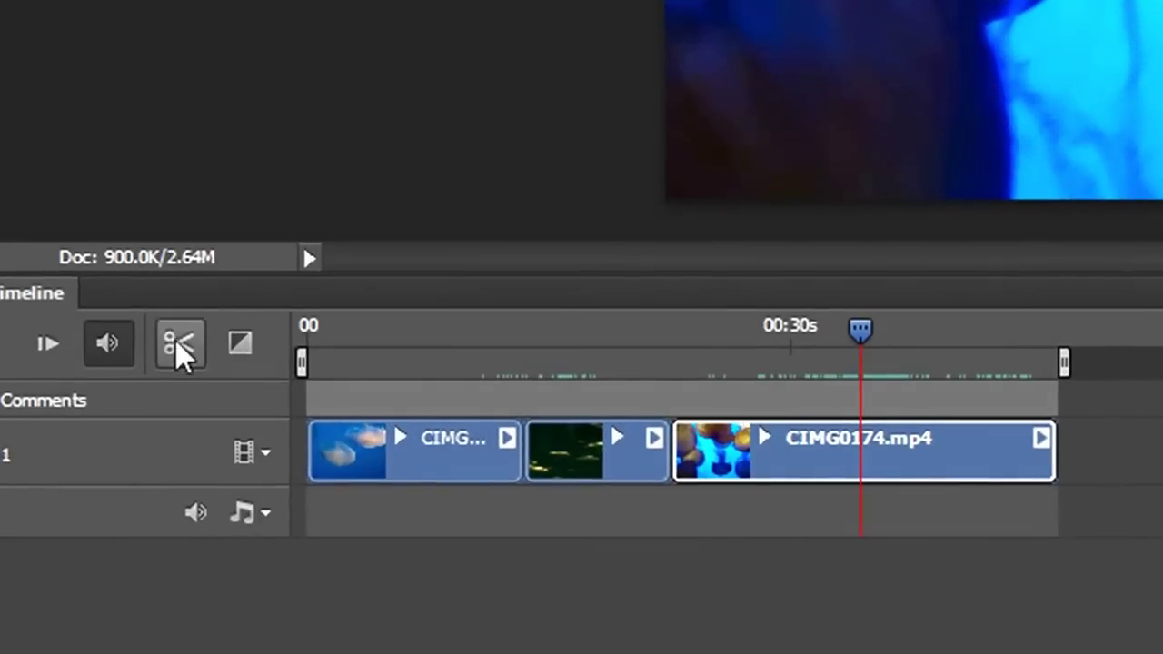
- Split CIMG0174 at the playhead and trim the second piece to about 02;20 duration
click(179, 345)
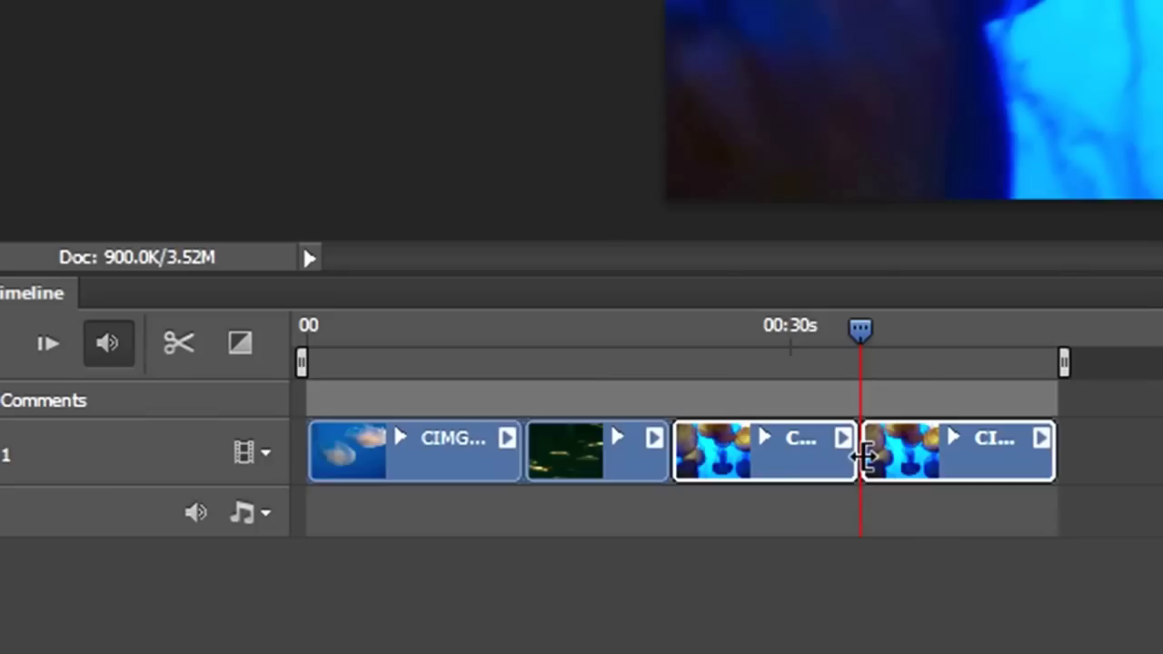
drag(863, 457, 957, 451)
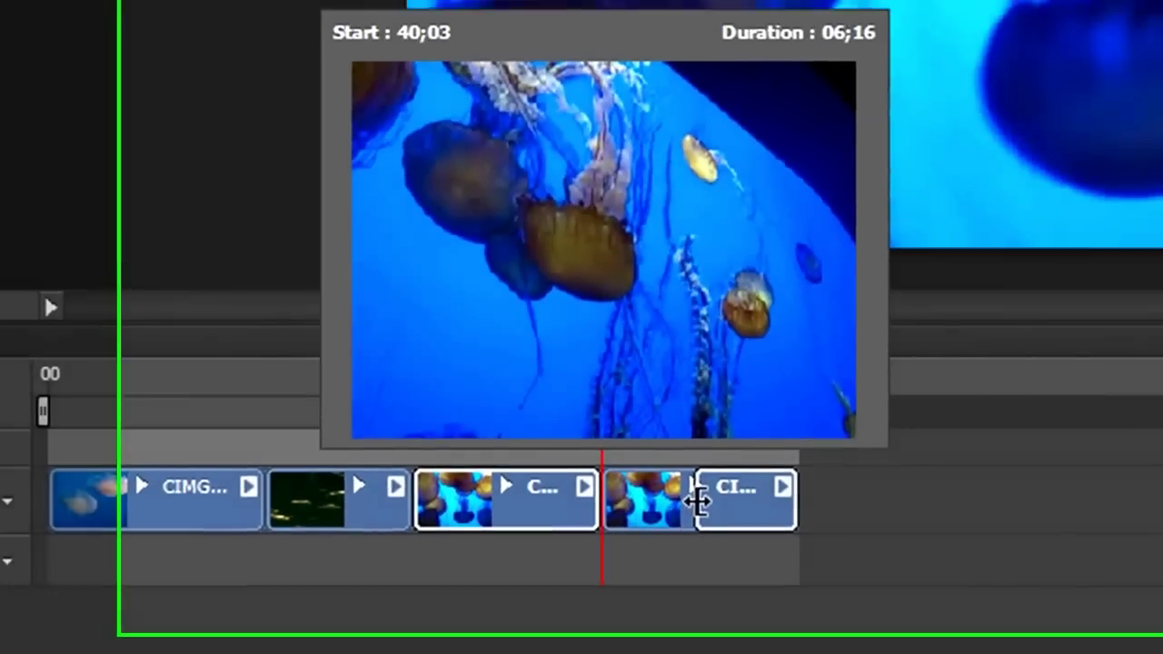
drag(698, 501, 722, 503)
drag(606, 524, 640, 516)
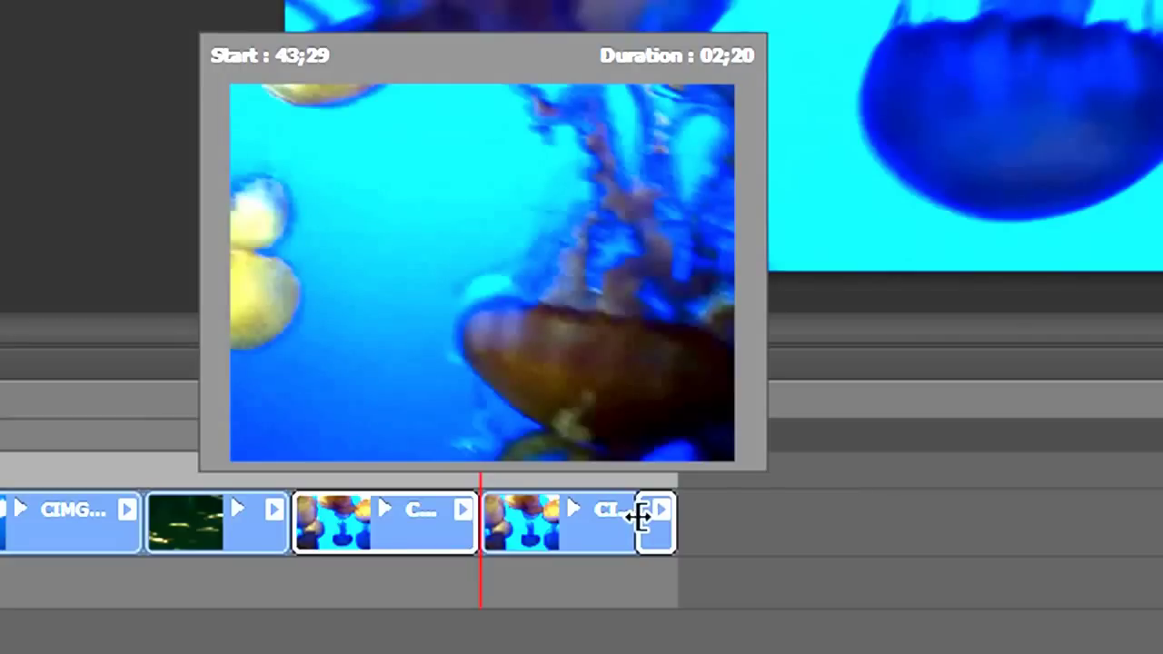
drag(640, 516, 641, 518)
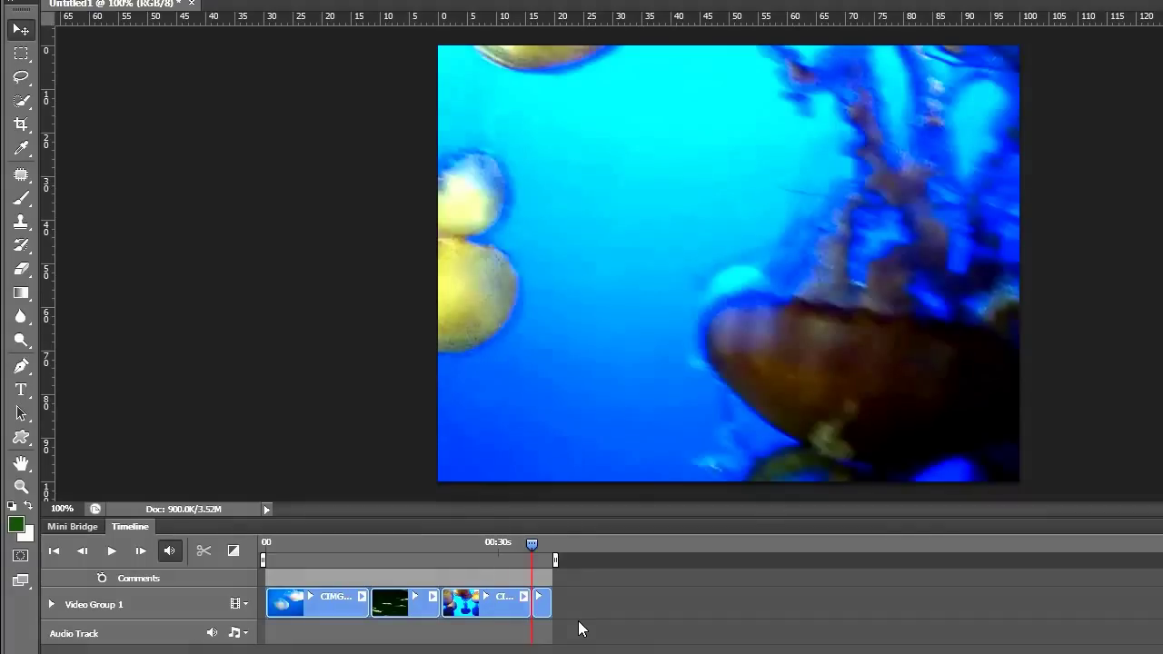
key(End)
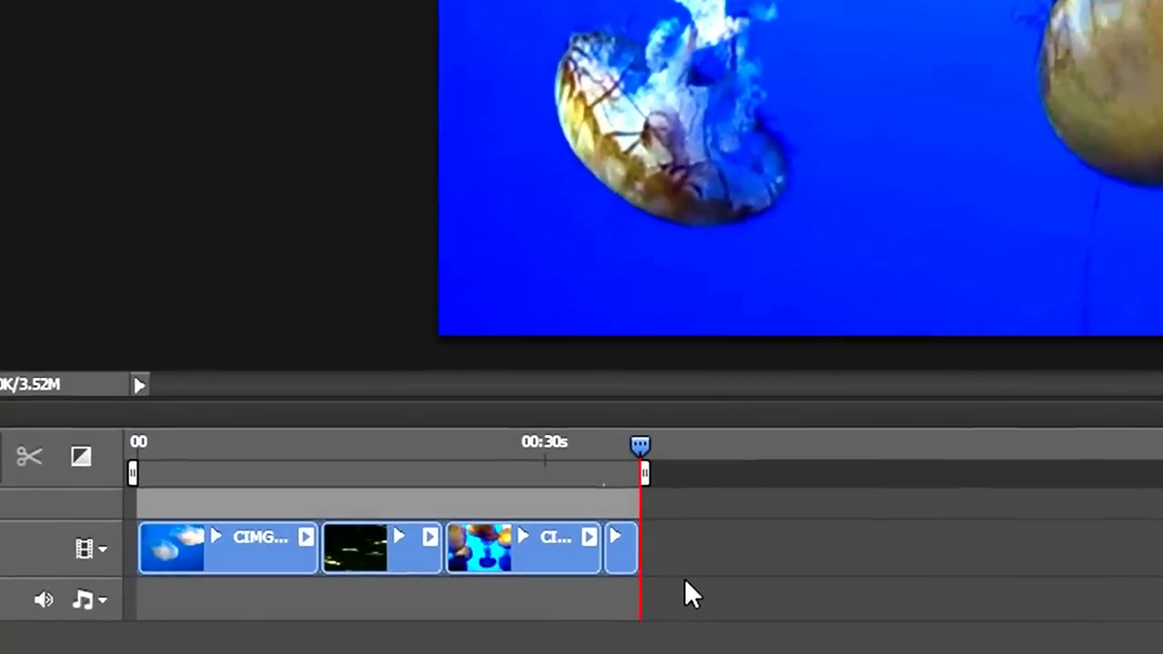
key(Home)
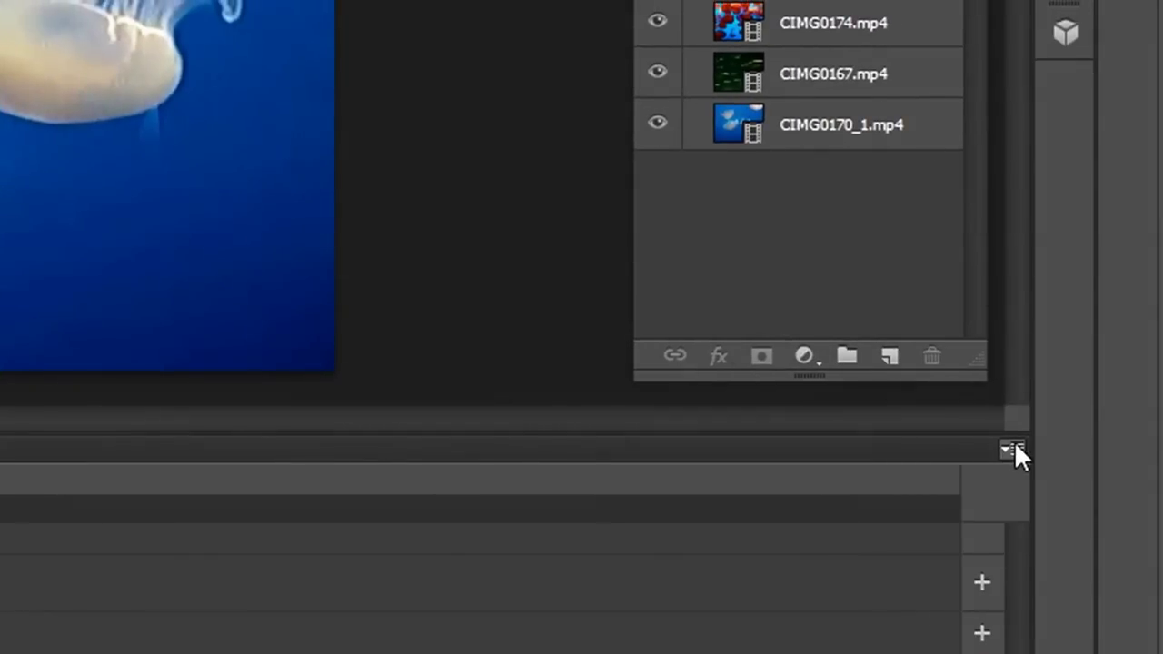
click(1012, 449)
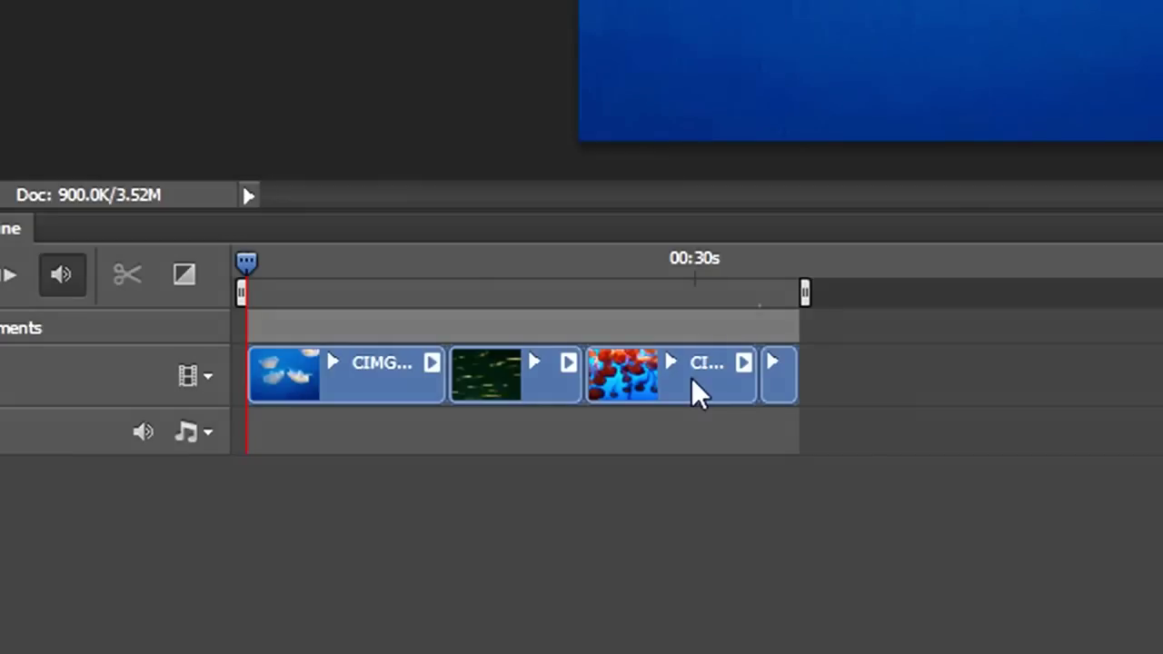
click(698, 392)
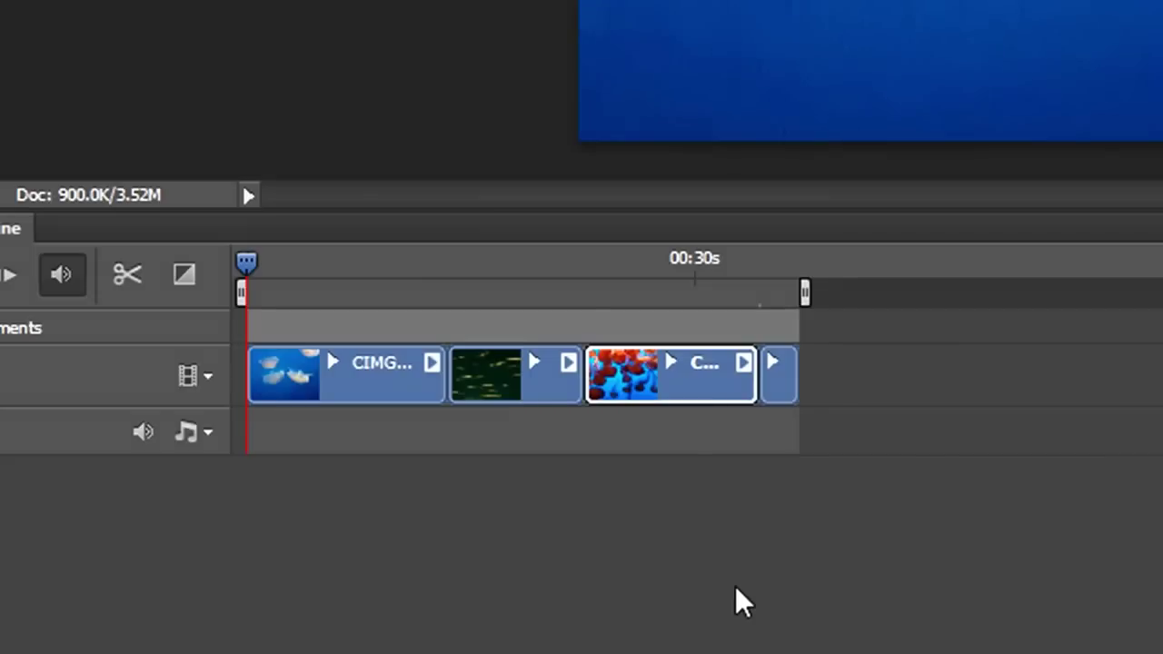
key(Down)
key(Down)
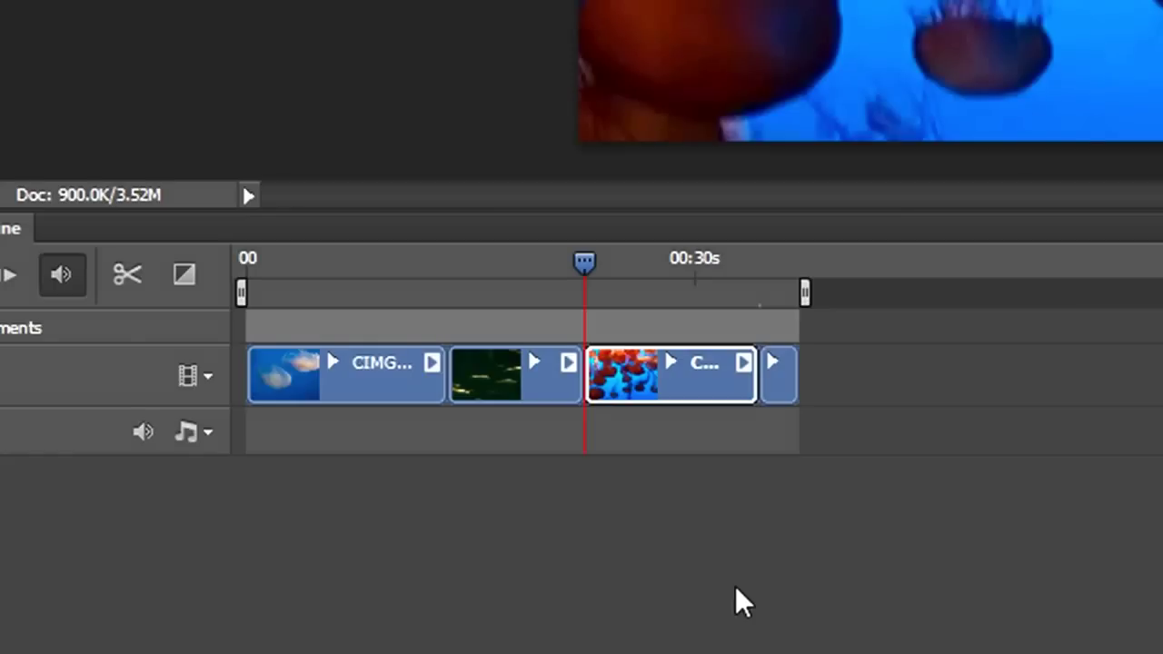
key(Down)
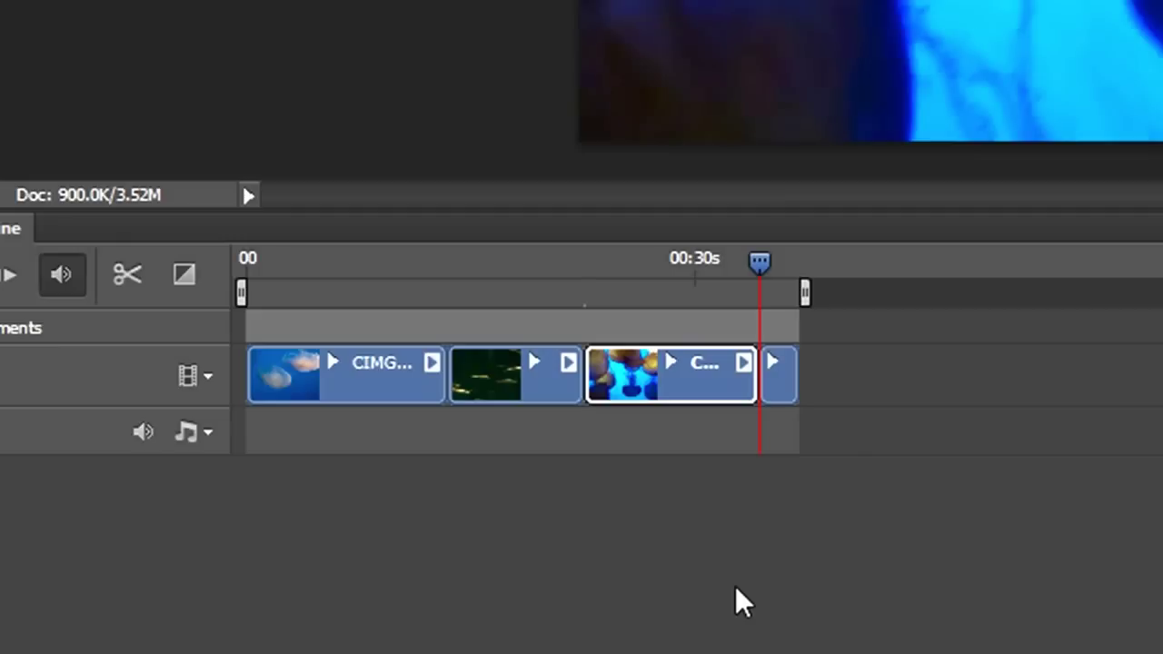
key(Left)
key(Left)
key(Left)
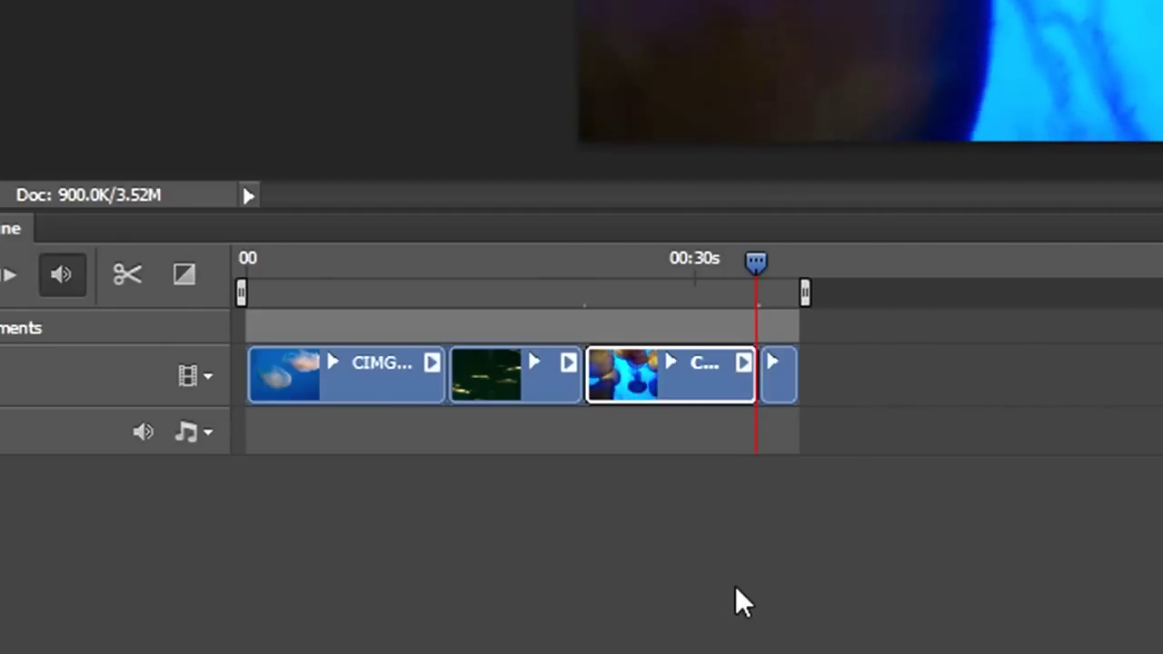
key(Left)
key(Left)
key(Left)
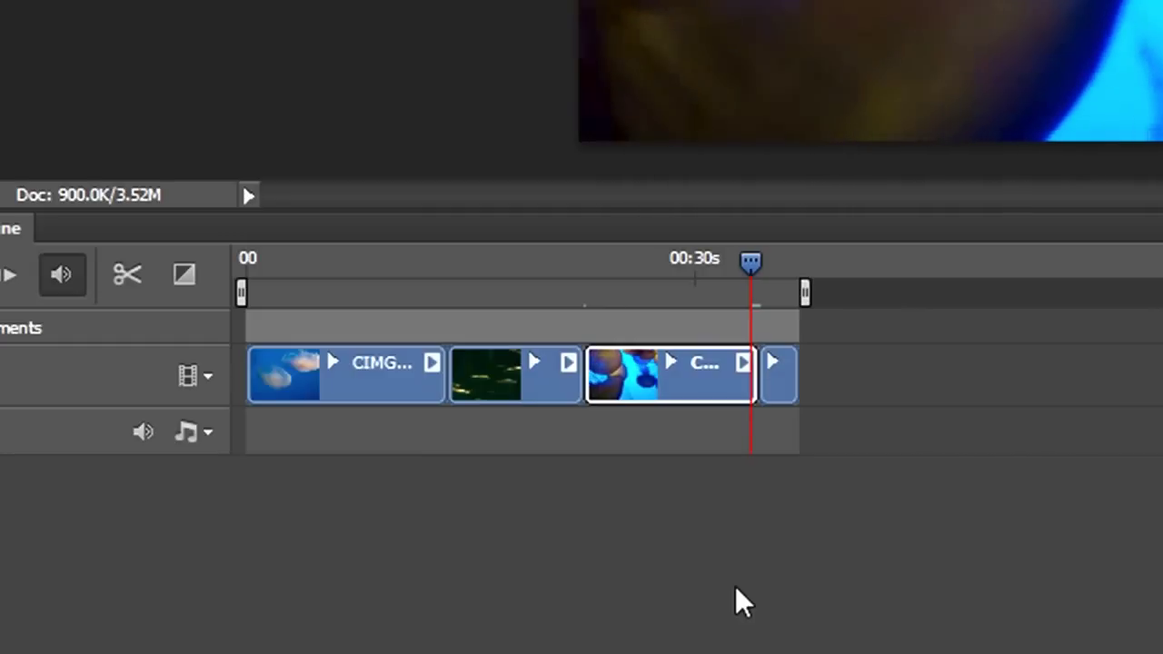
key(Right)
key(Right)
key(Right)
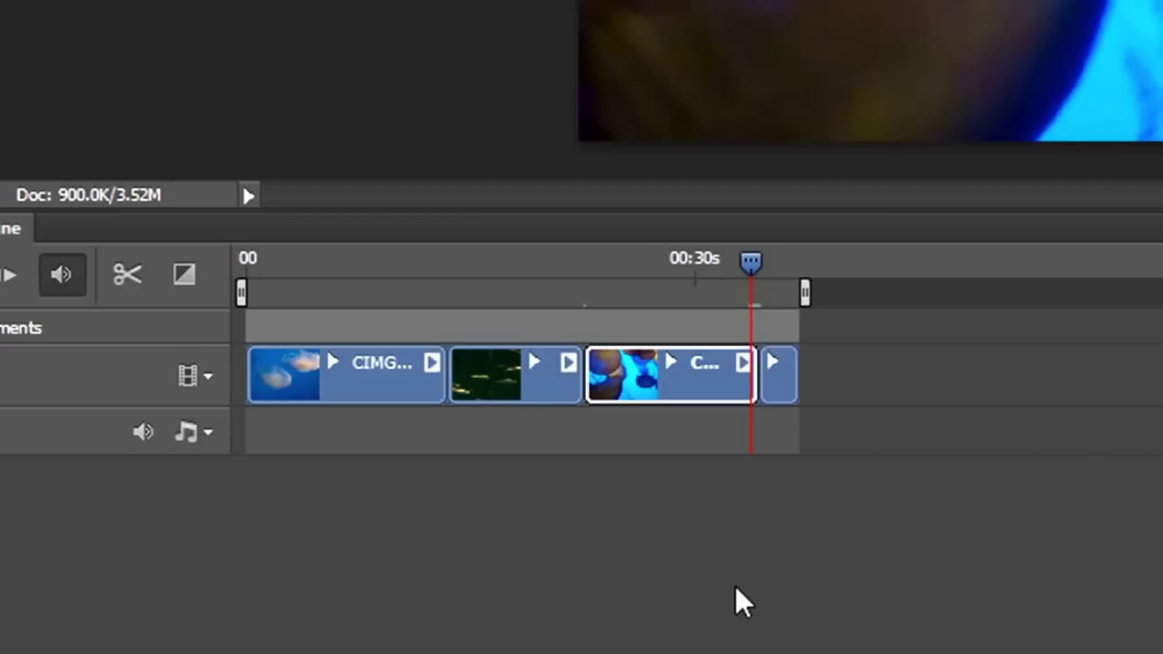
key(End)
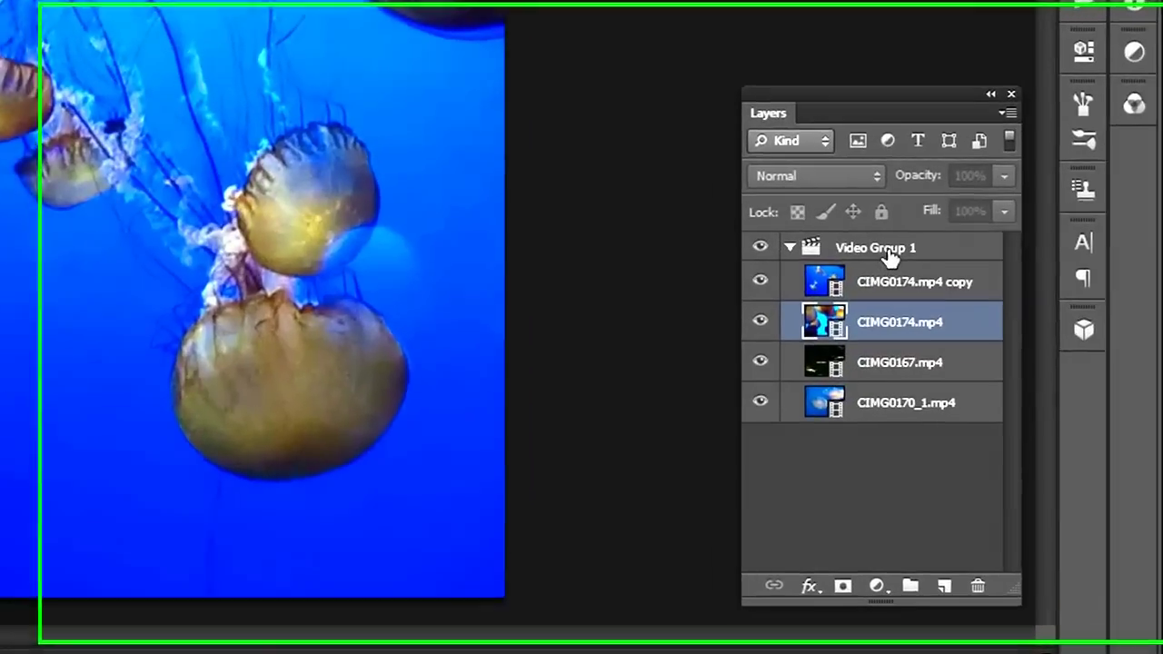
- With Video Group 1 selected, place CIMG0168.JPG from Mini Bridge, enlarged to cover the canvas
click(1021, 232)
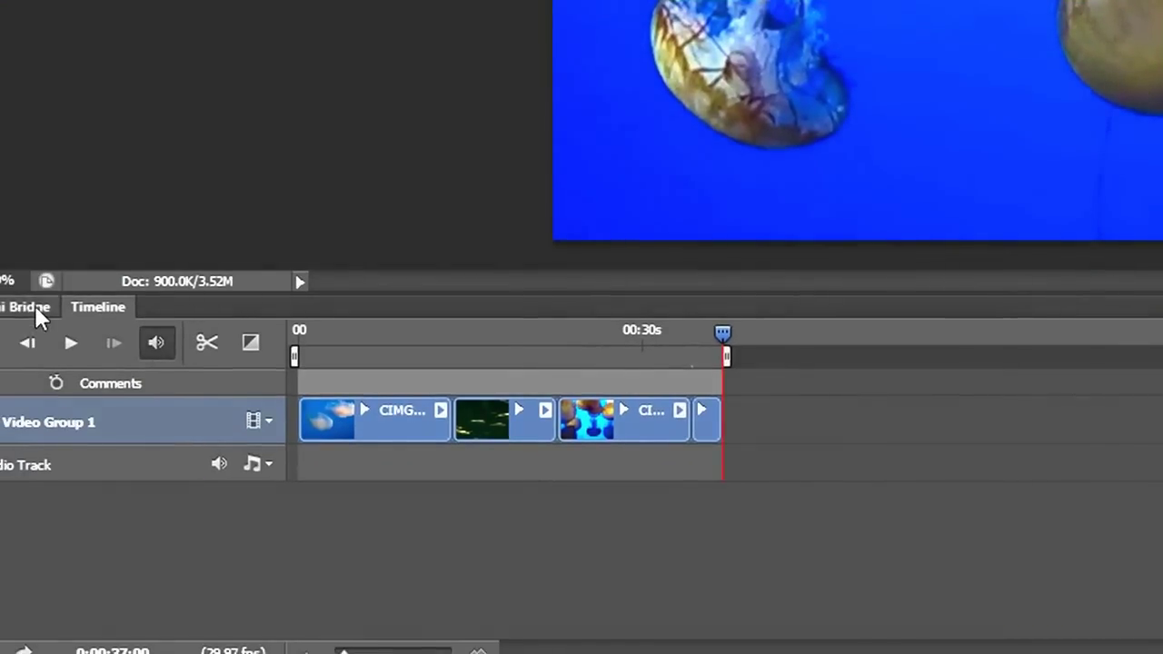
click(34, 309)
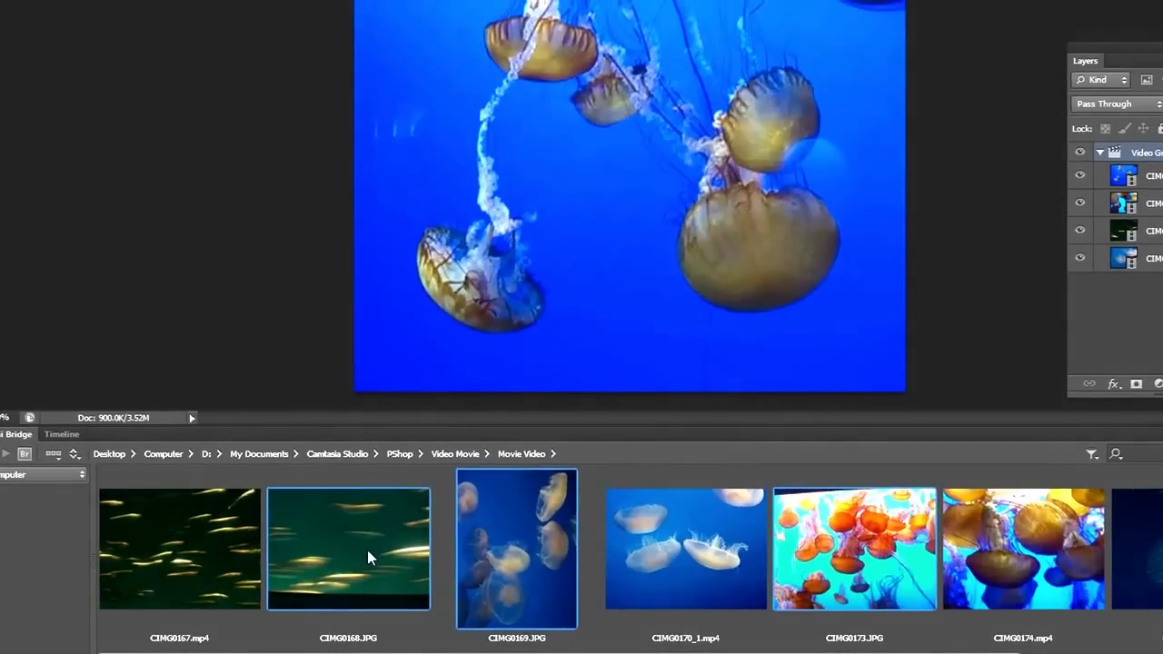
drag(367, 550, 588, 218)
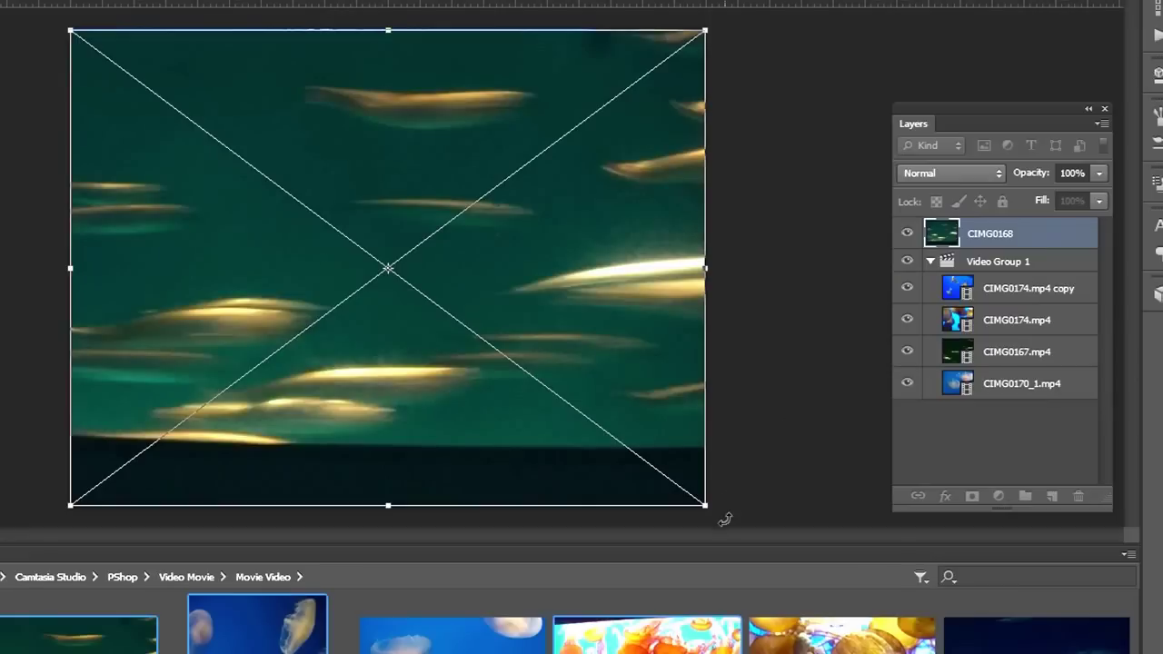
drag(704, 503, 841, 587)
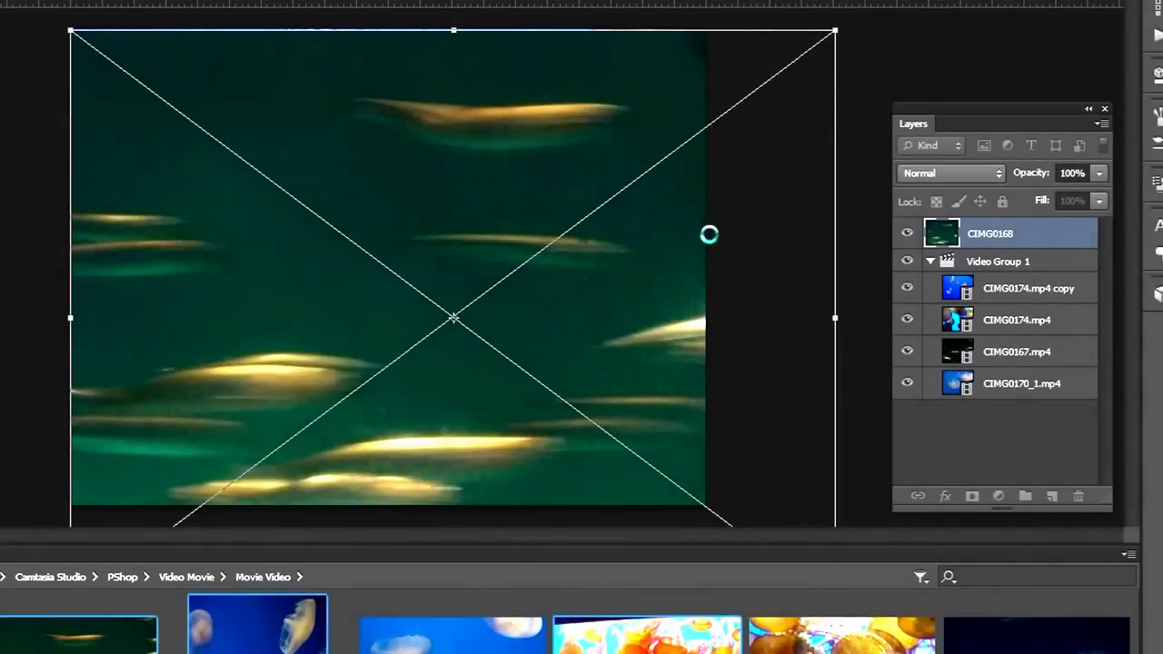
key(Return)
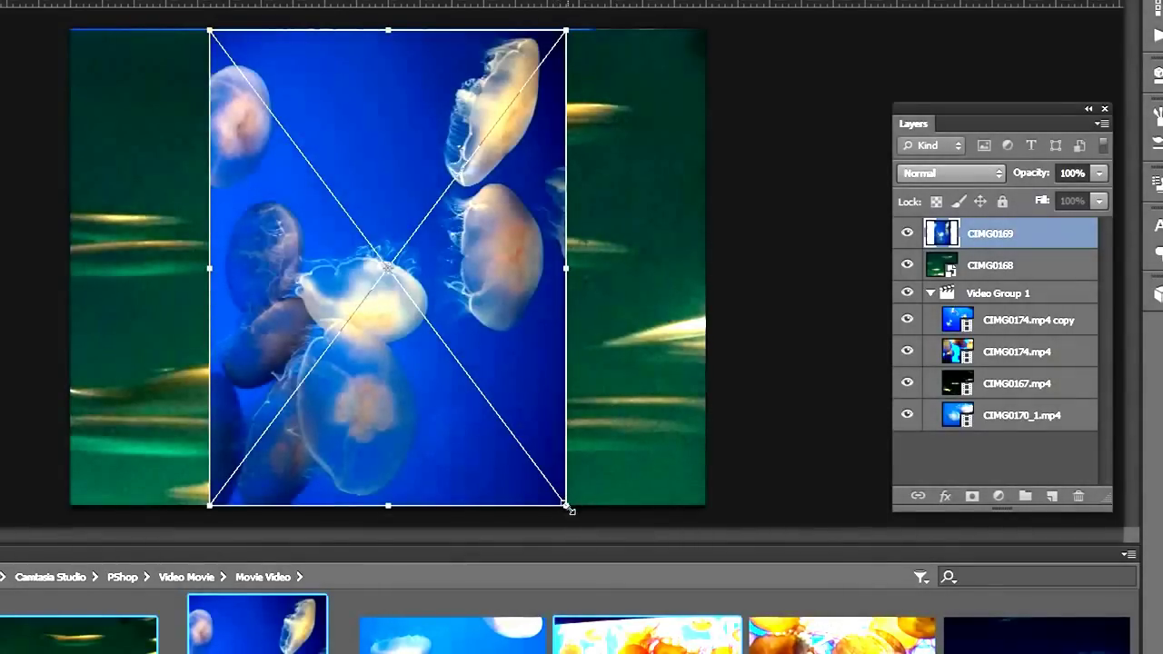
- Enlarge CIMG0169 to fill the canvas, then place and enlarge CIMG0173 beyond the edges
drag(572, 507, 747, 648)
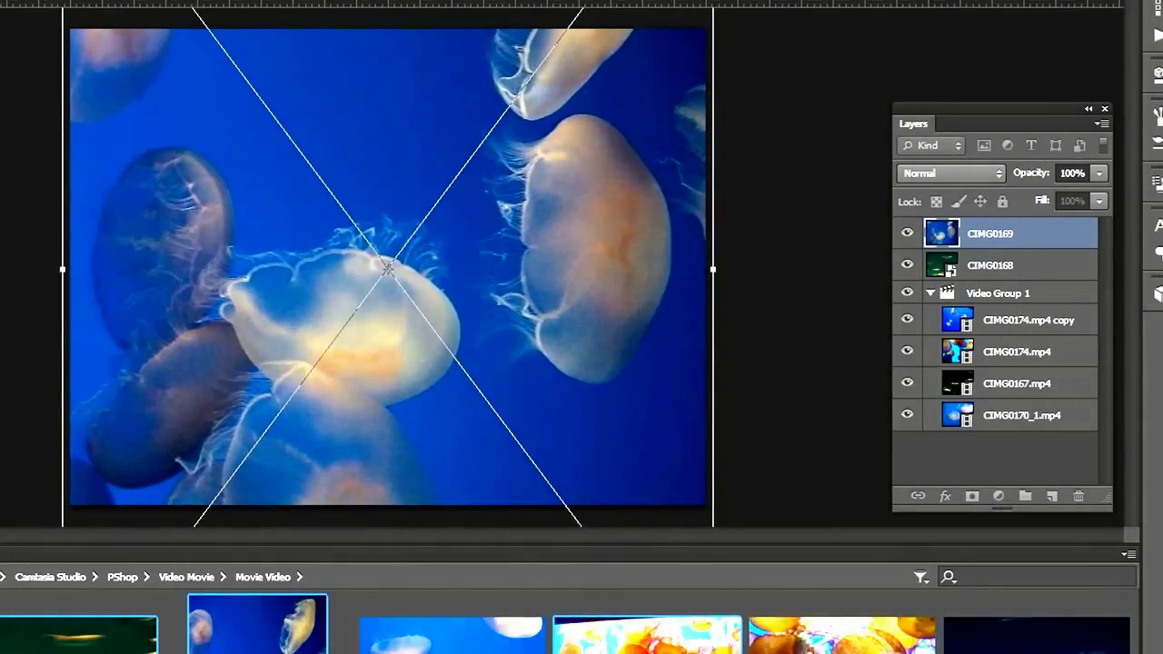
key(Return)
drag(647, 636, 388, 268)
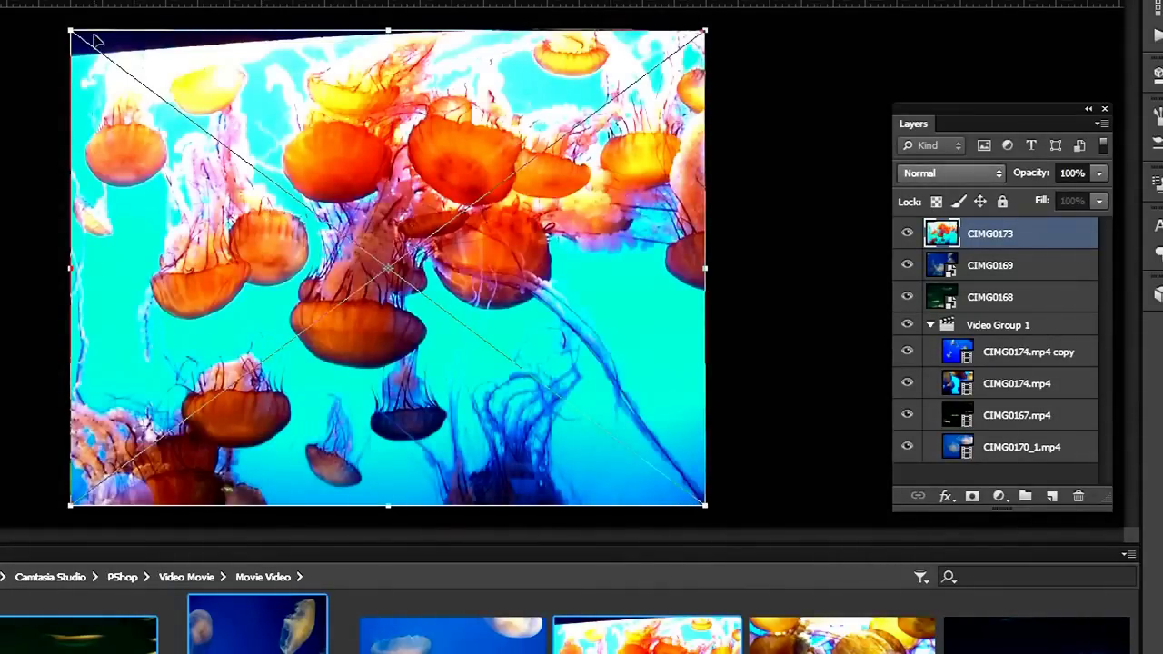
drag(64, 18, 34, 1)
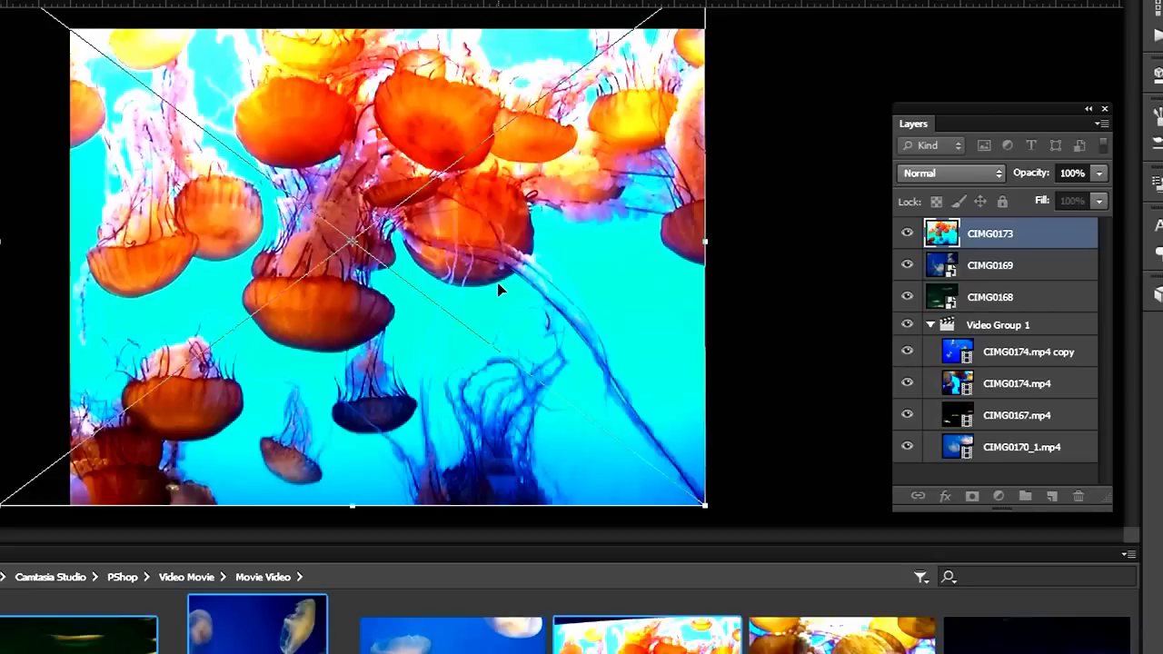
key(Return)
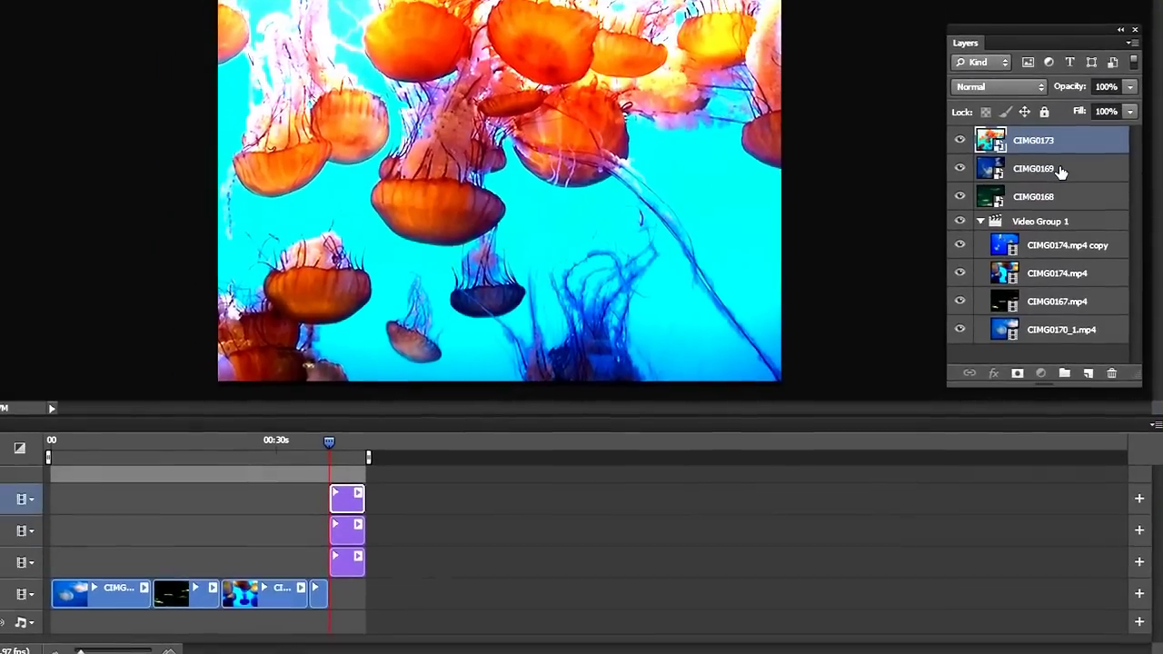
- Select the CIMG0169 layer, zoom into the timeline and shift a photo clip along it
click(1019, 267)
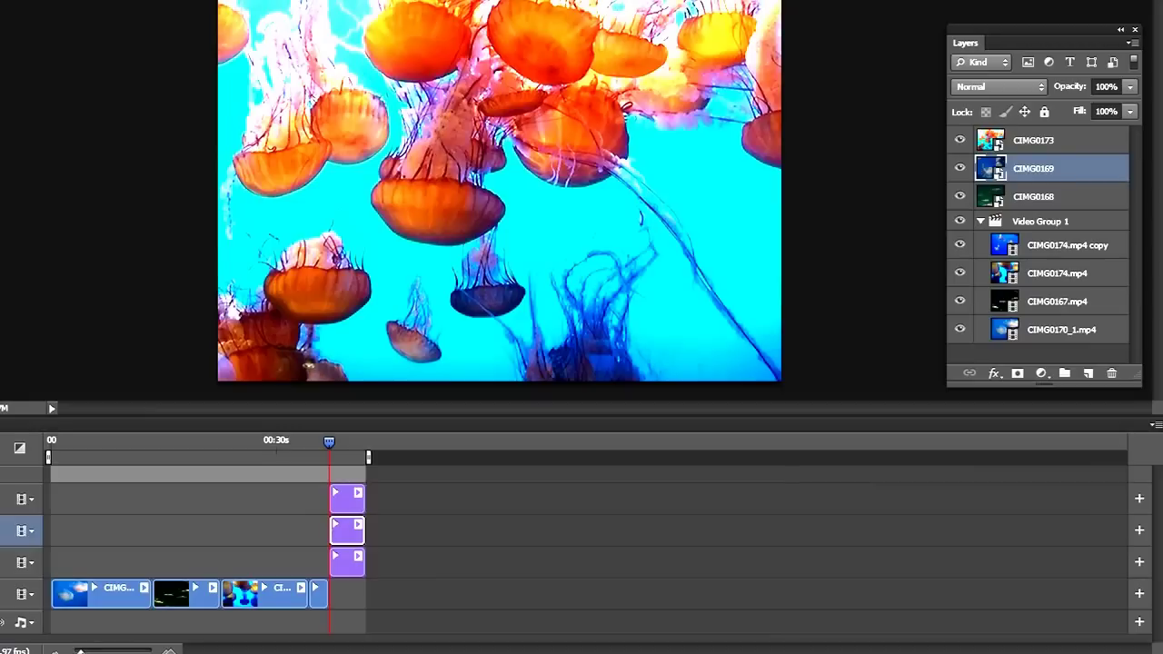
drag(79, 650, 89, 651)
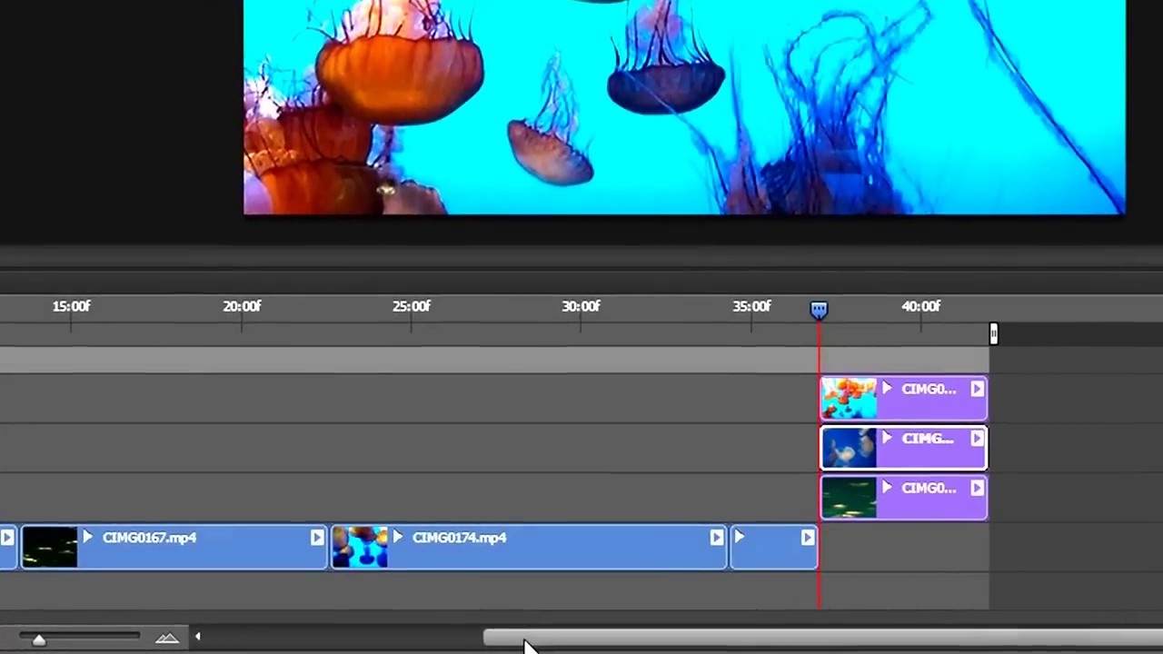
drag(525, 645, 255, 645)
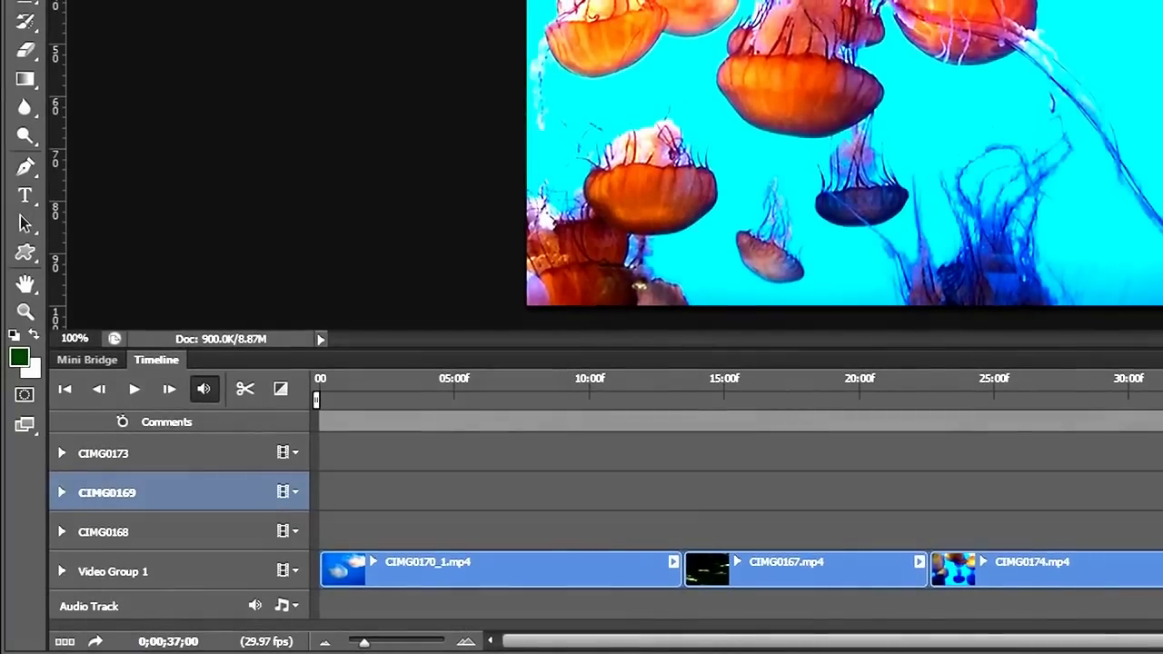
drag(427, 564, 333, 573)
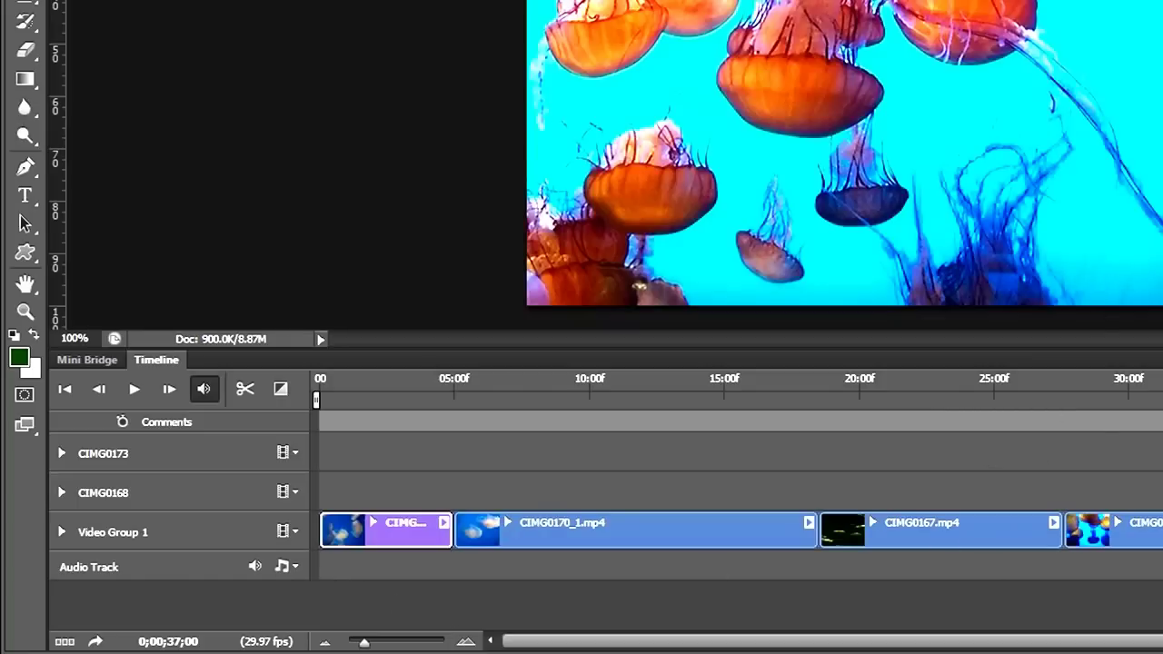
- Drag the CIMG0168 and CIMG0173 clips from their own tracks into Video Group 1
click(182, 492)
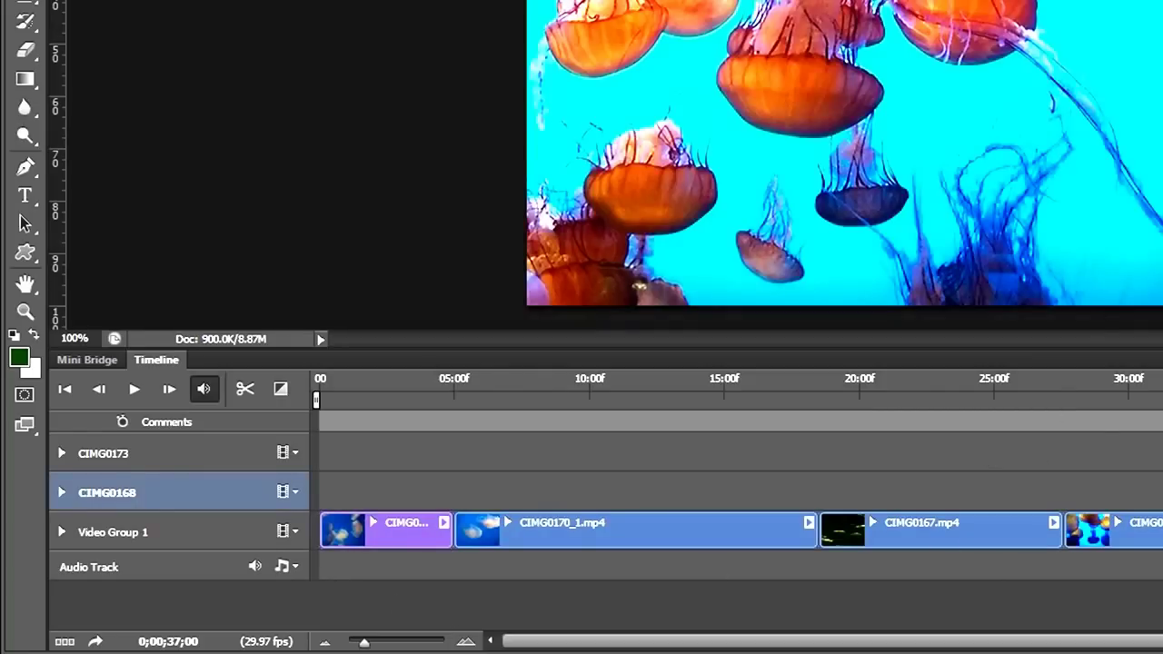
drag(1126, 482, 821, 533)
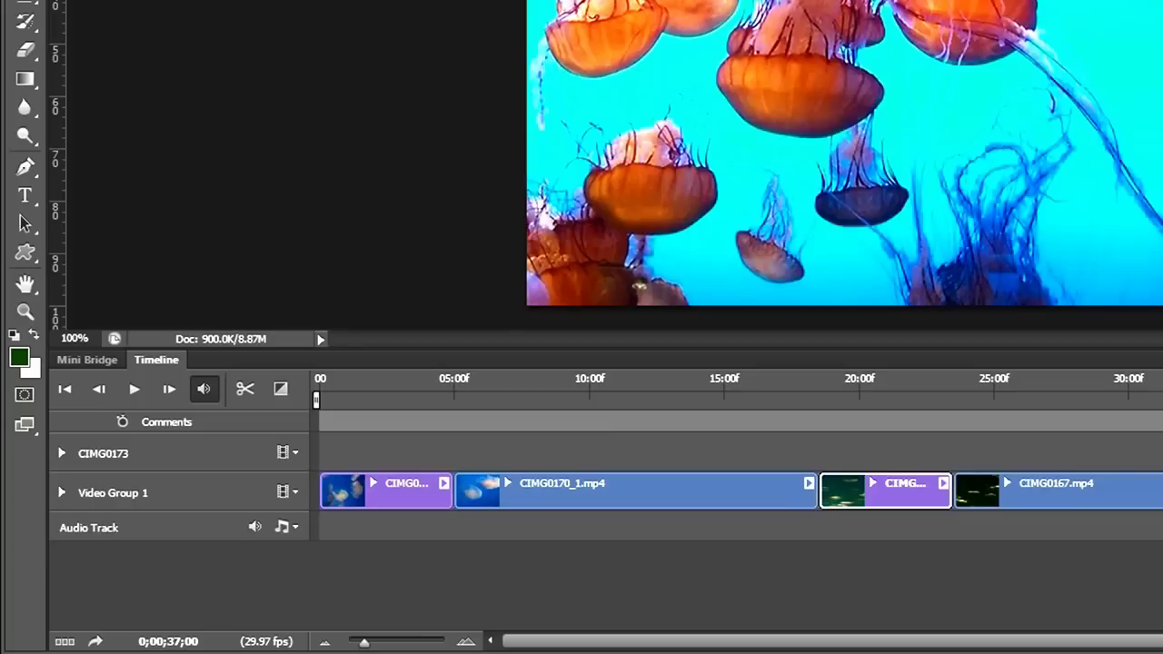
click(163, 452)
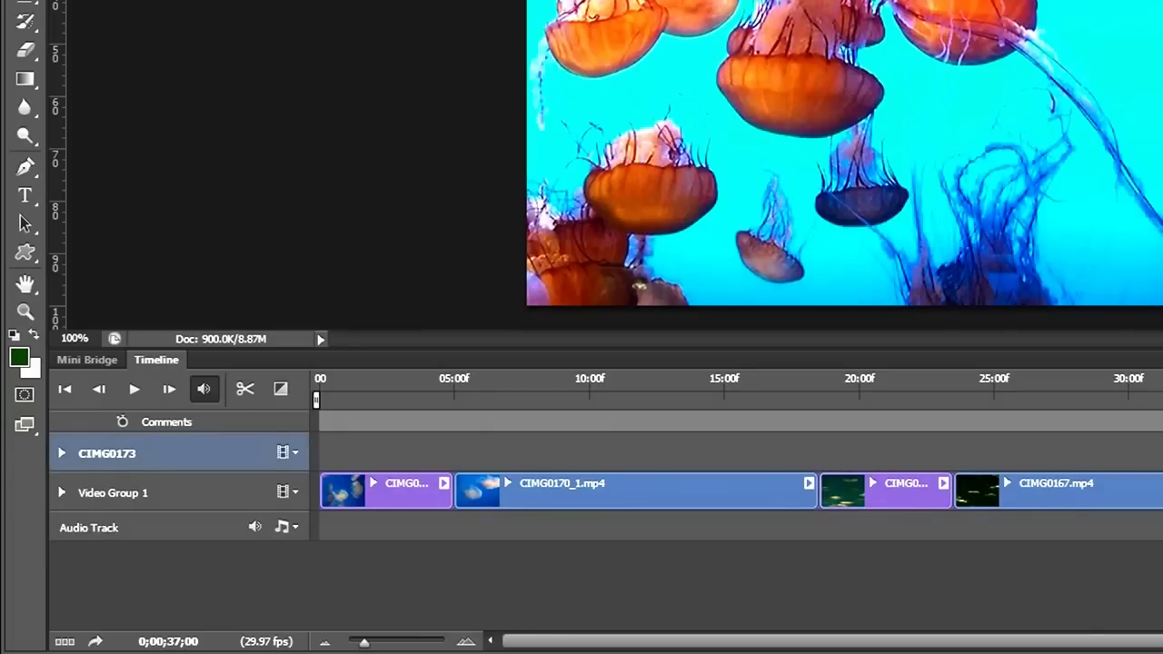
drag(1160, 453, 1145, 496)
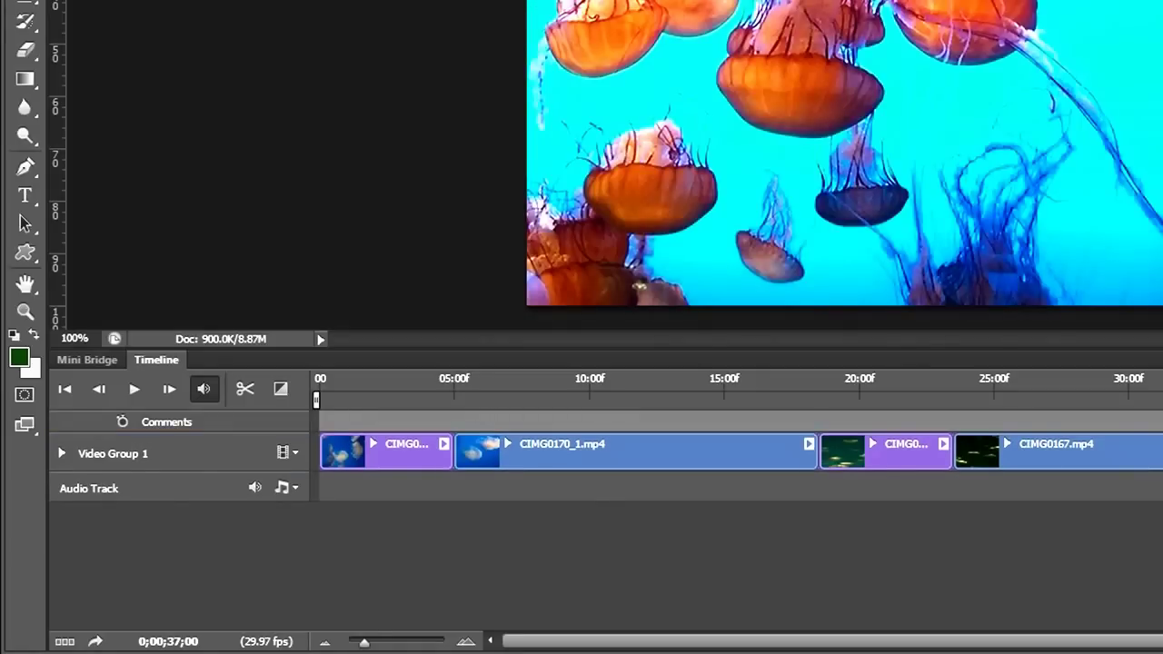
- Give the opening clip Pan & Zoom motion and scrub forward to preview it
key(Home)
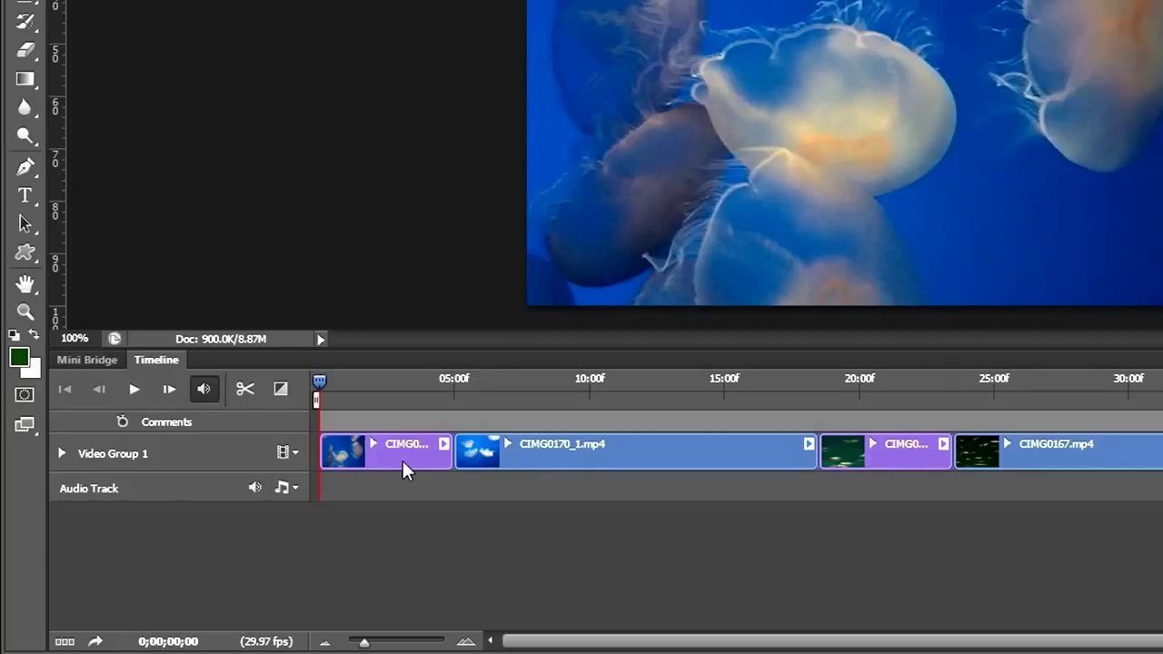
click(402, 460)
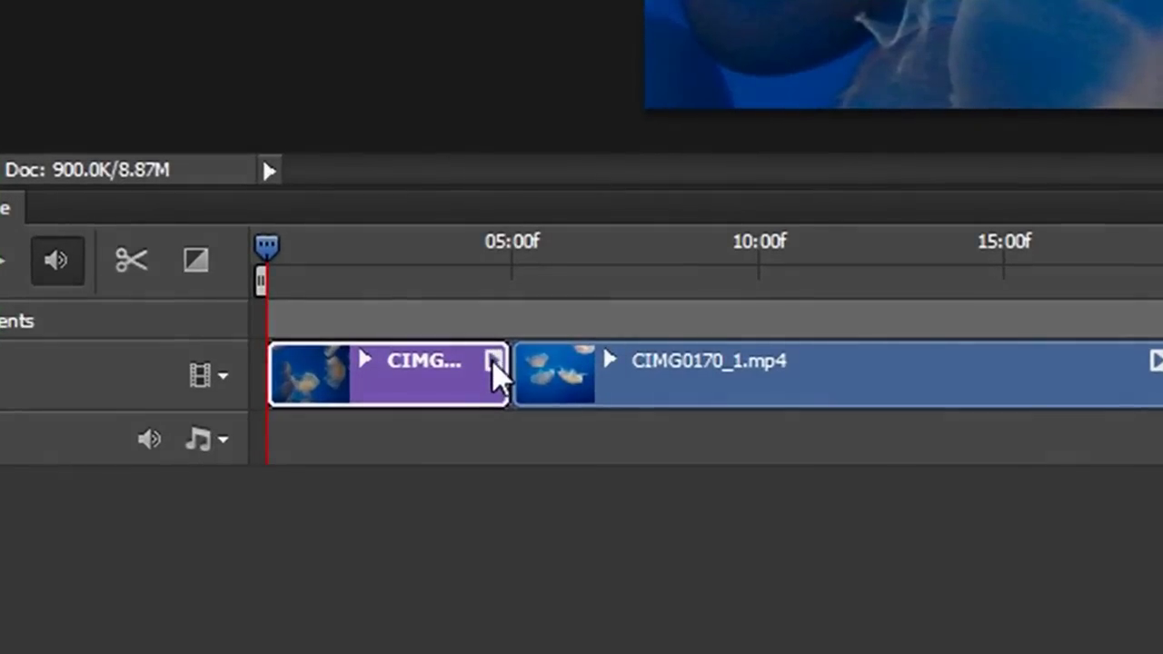
click(493, 362)
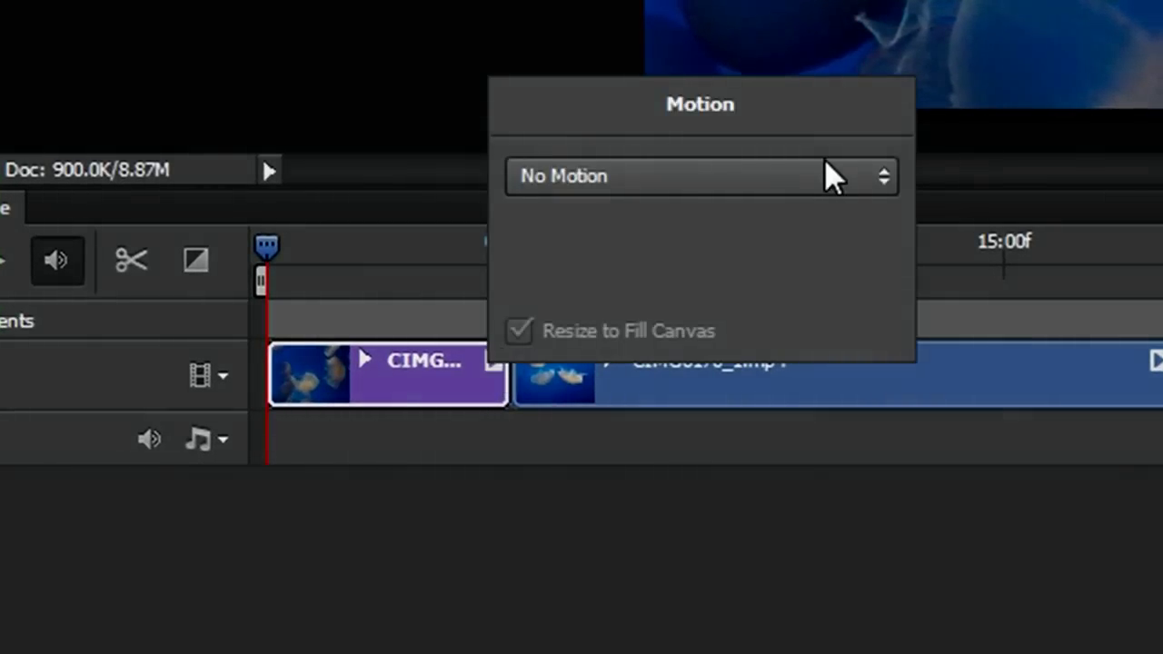
click(870, 182)
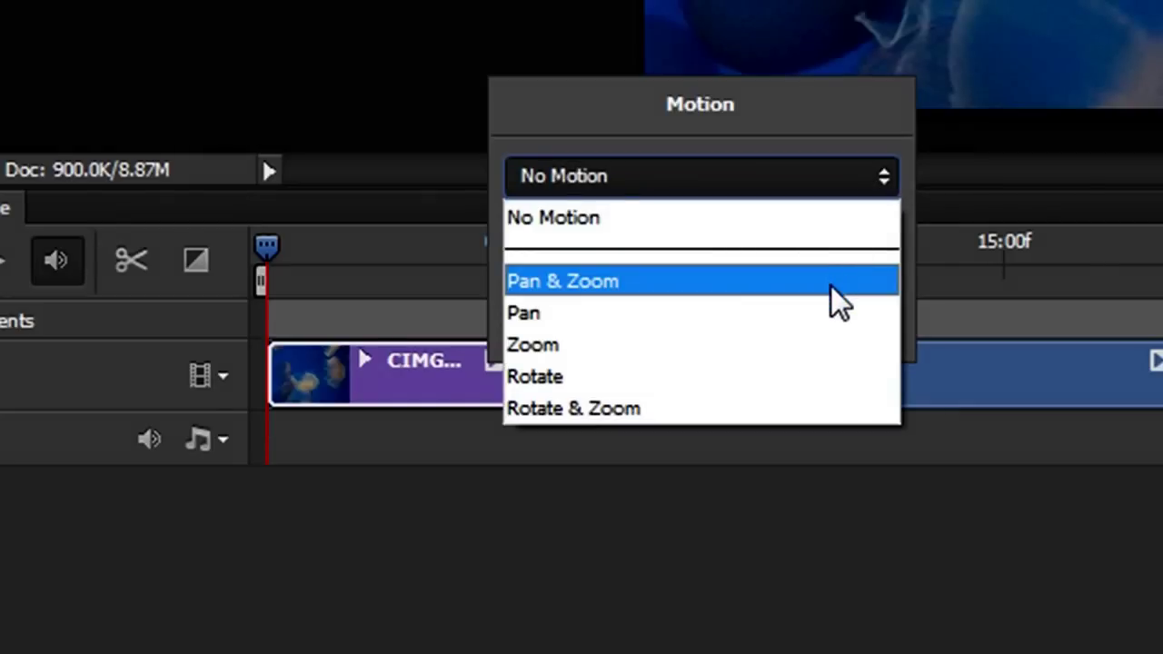
click(837, 303)
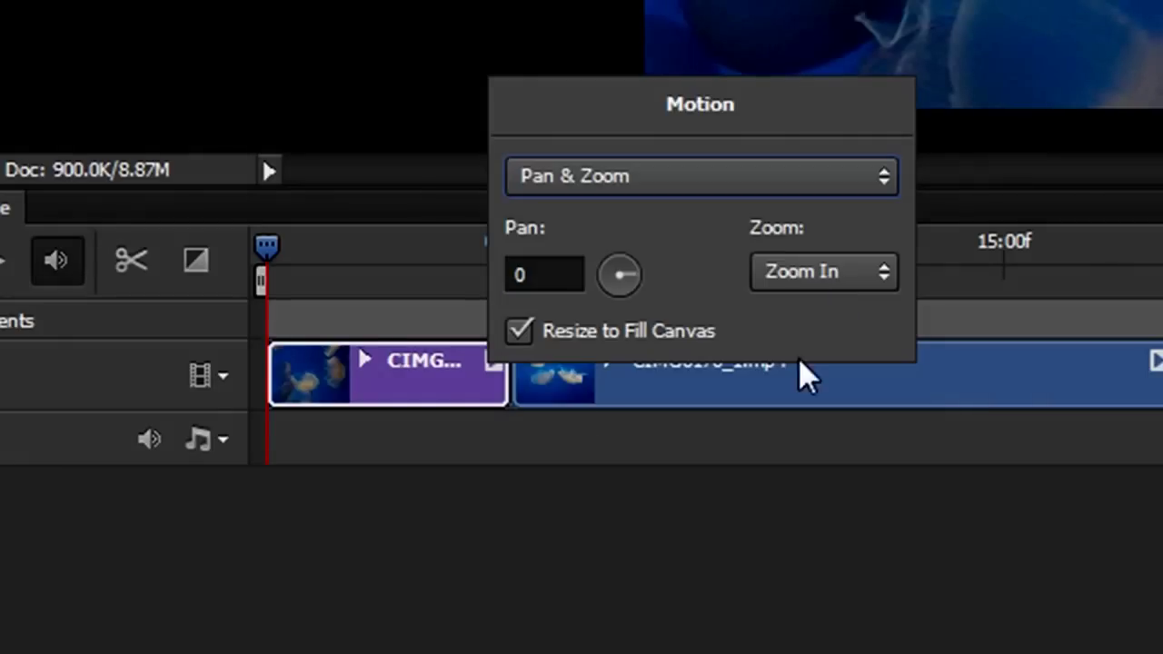
click(822, 602)
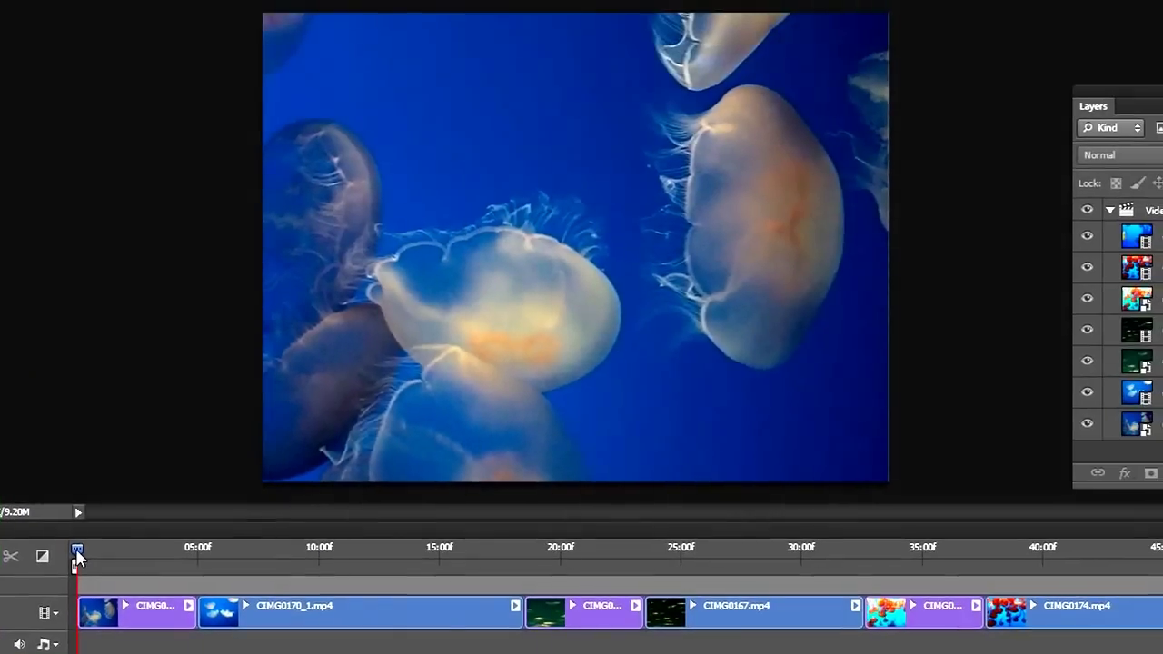
drag(78, 557, 87, 557)
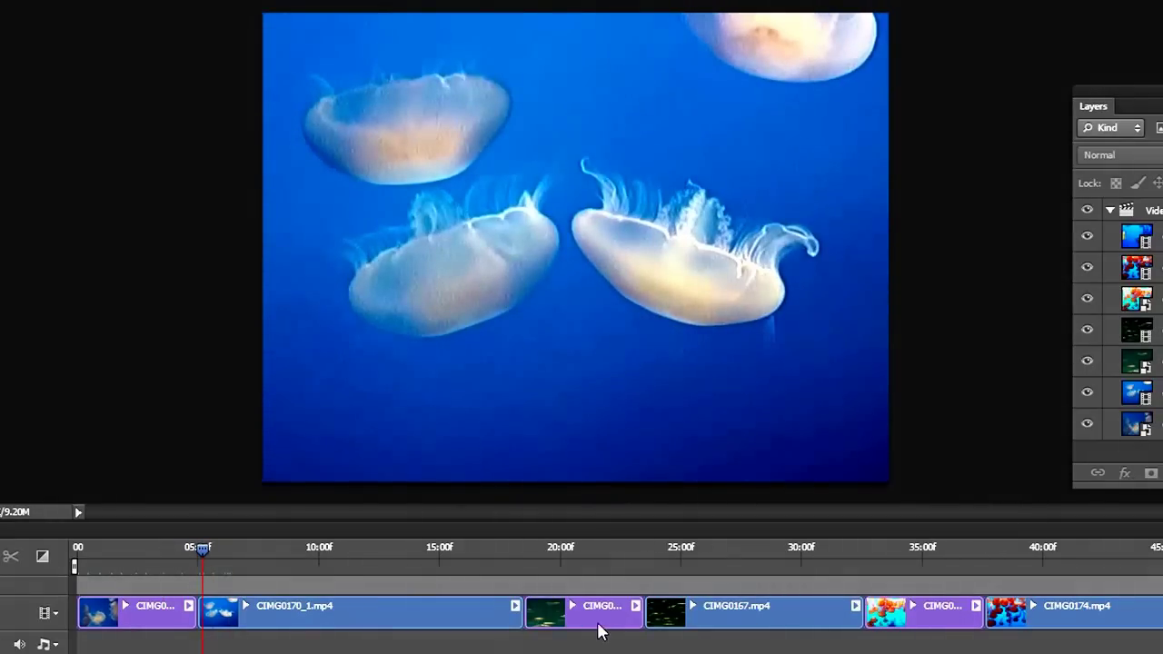
- Apply Pan motion to the green fish clip near 20 seconds
click(601, 627)
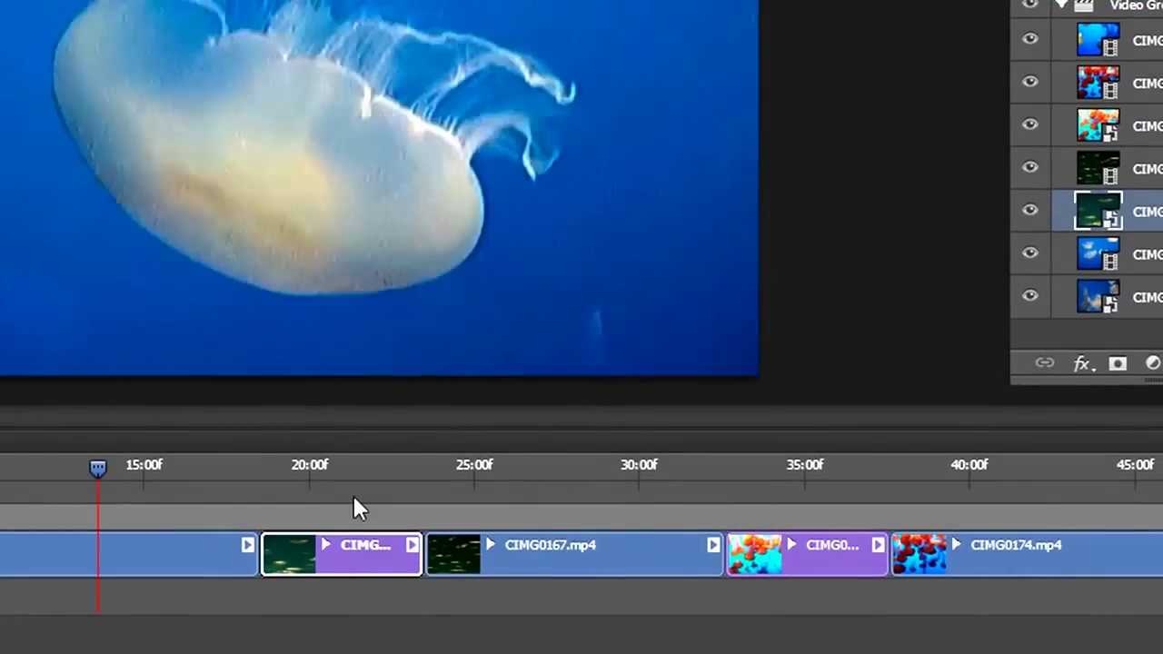
drag(356, 492, 334, 510)
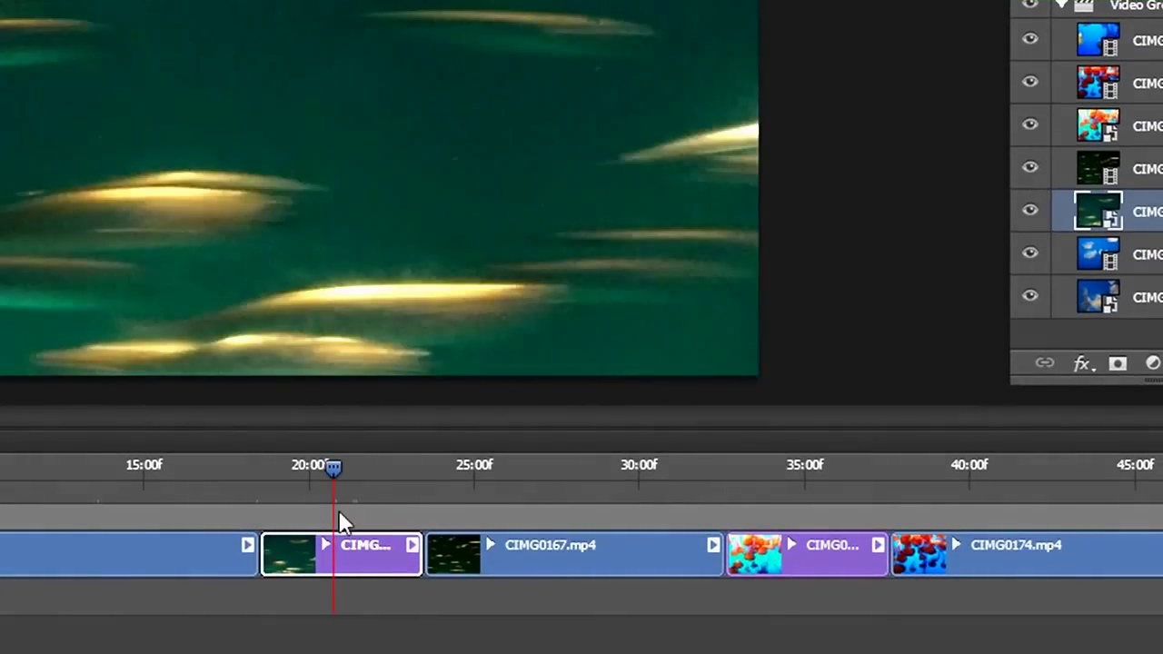
click(413, 545)
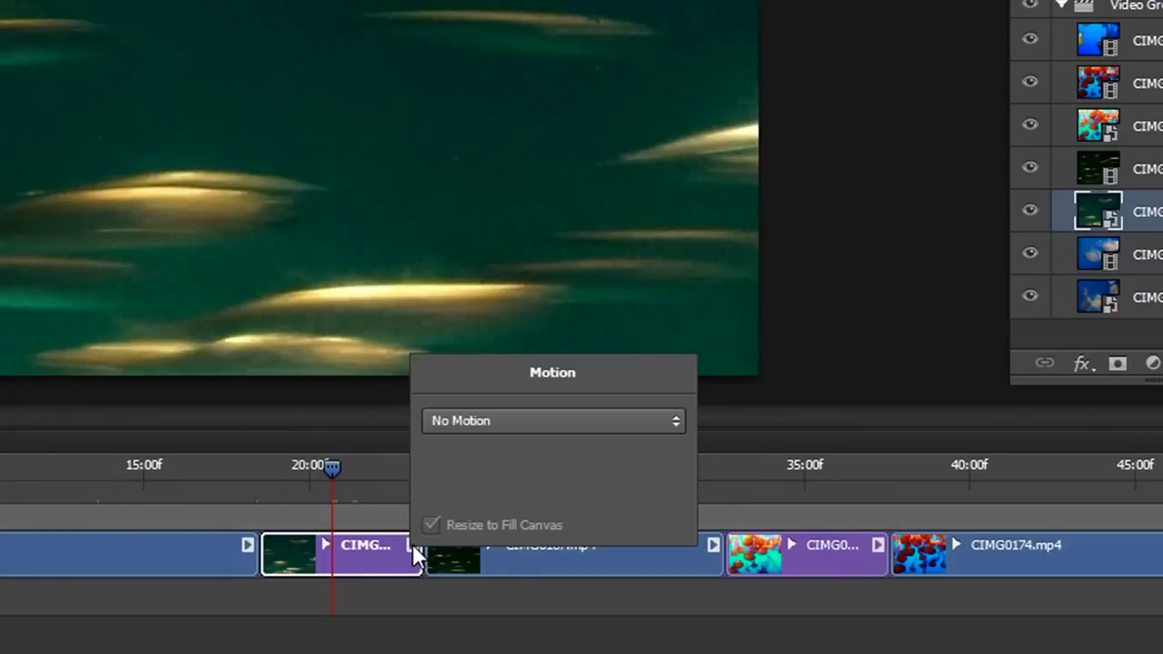
click(655, 413)
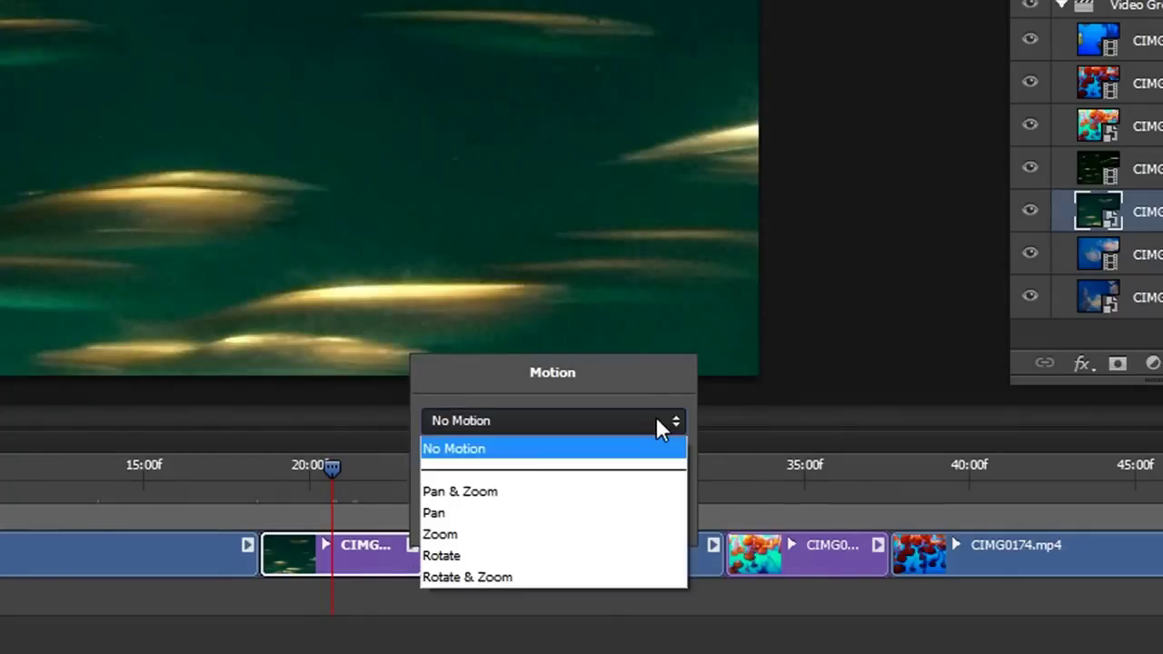
click(625, 514)
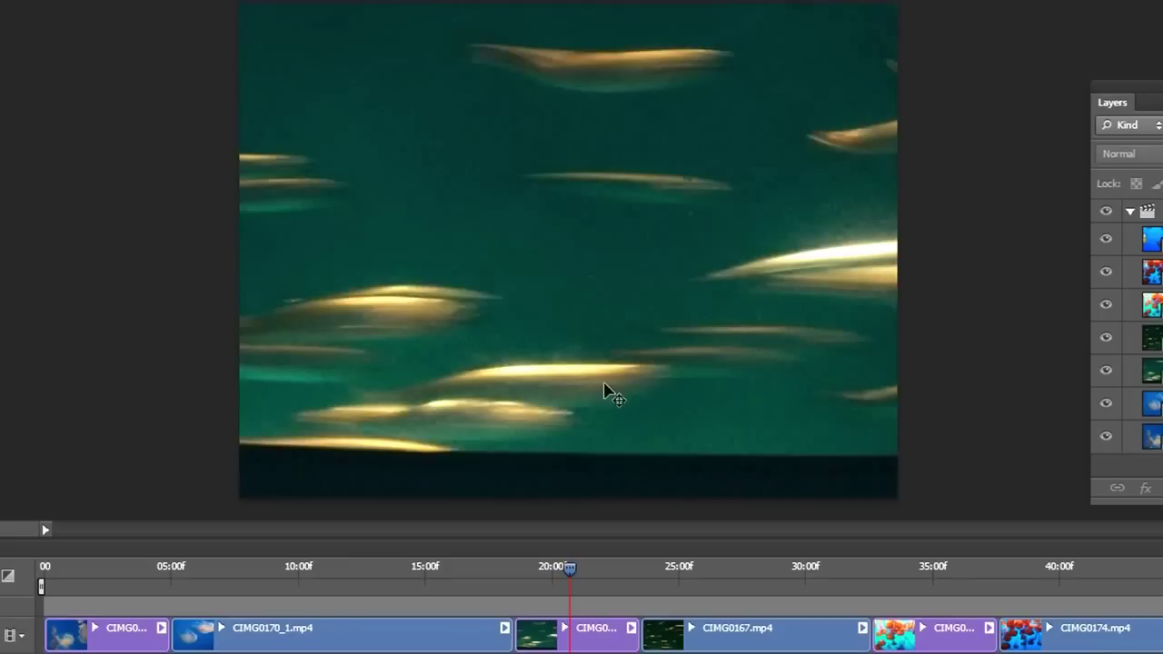
- At the first Transform keyframe, shift the CIMG0168 fish layer down and slightly enlarge it
click(596, 641)
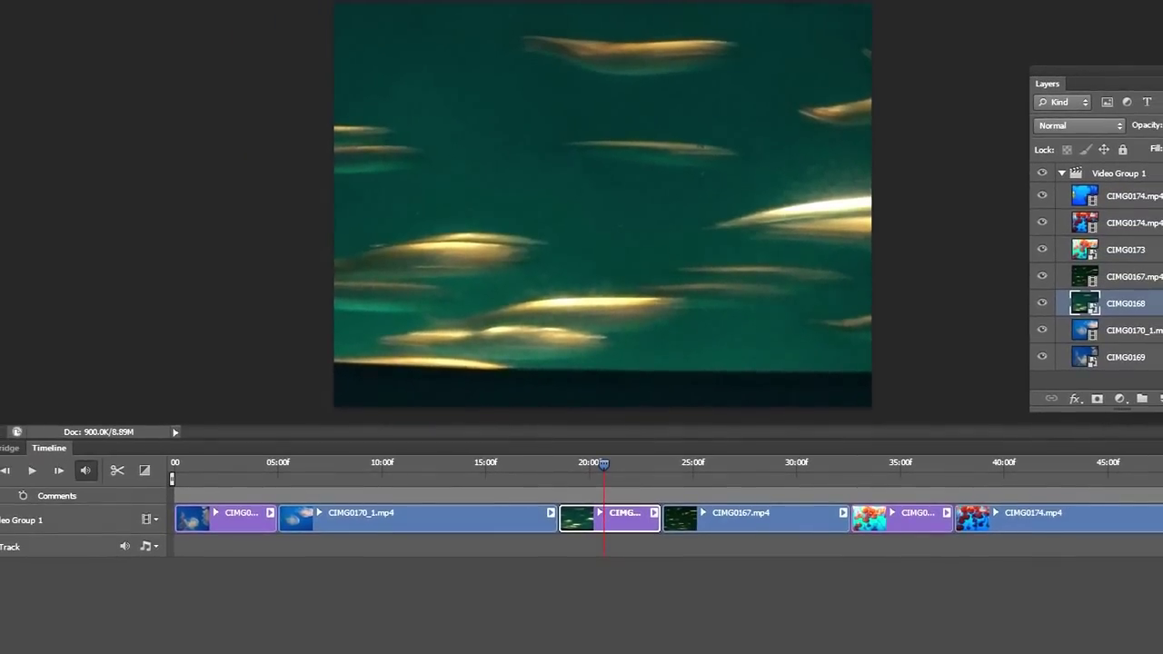
click(598, 513)
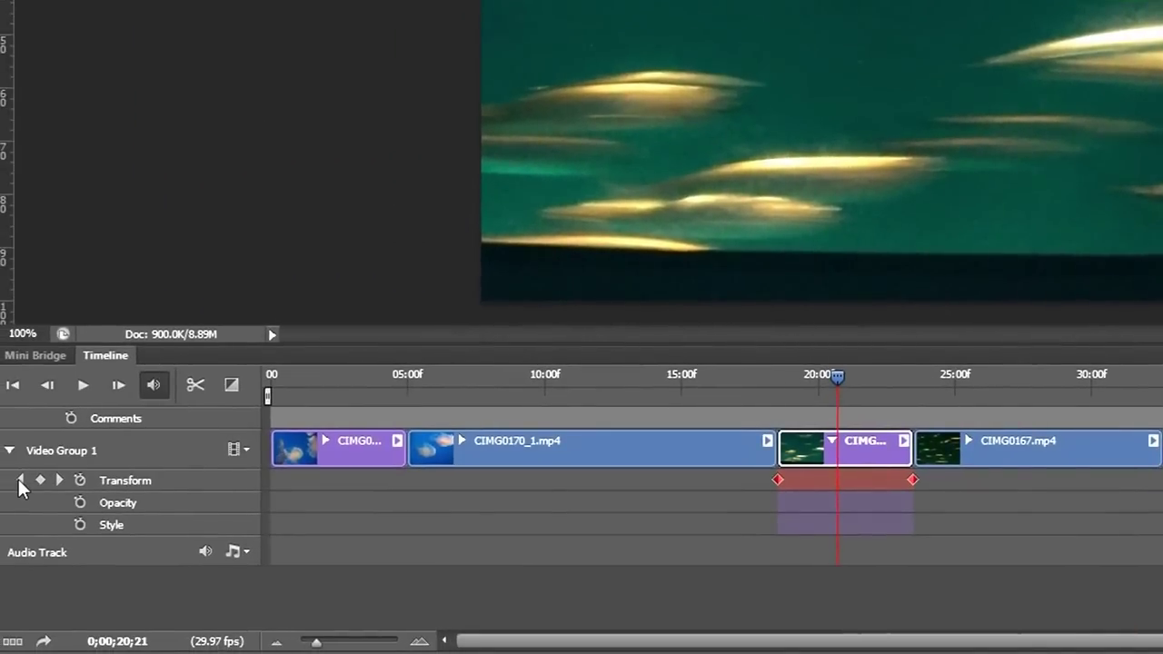
click(19, 482)
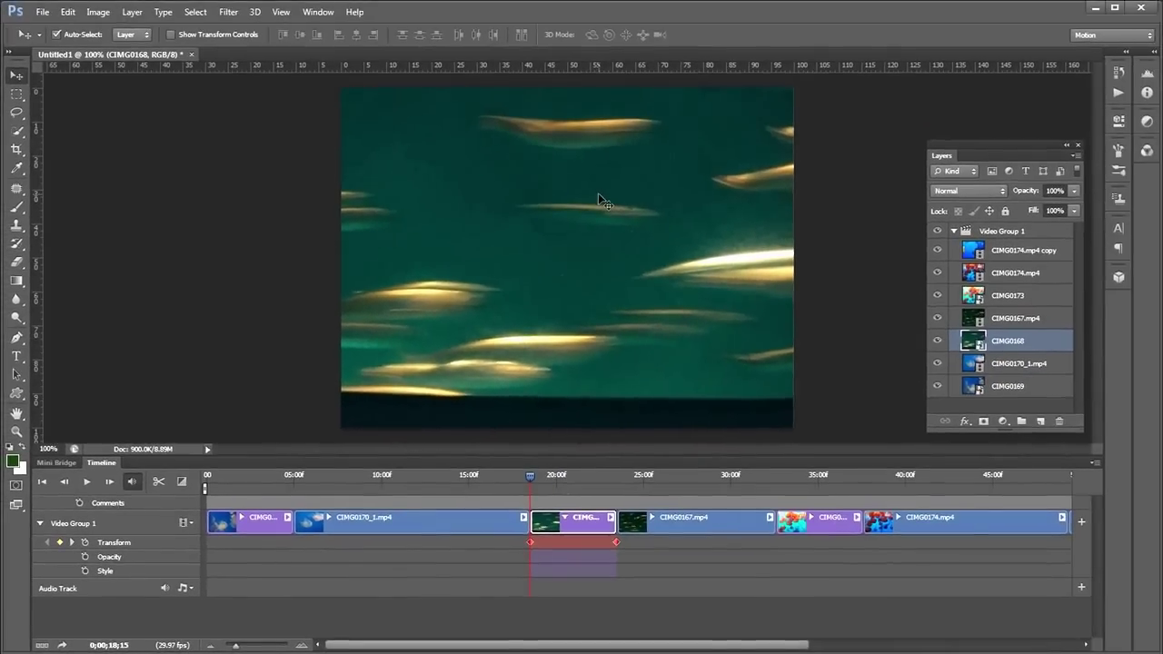
drag(650, 155, 649, 182)
drag(600, 222, 597, 237)
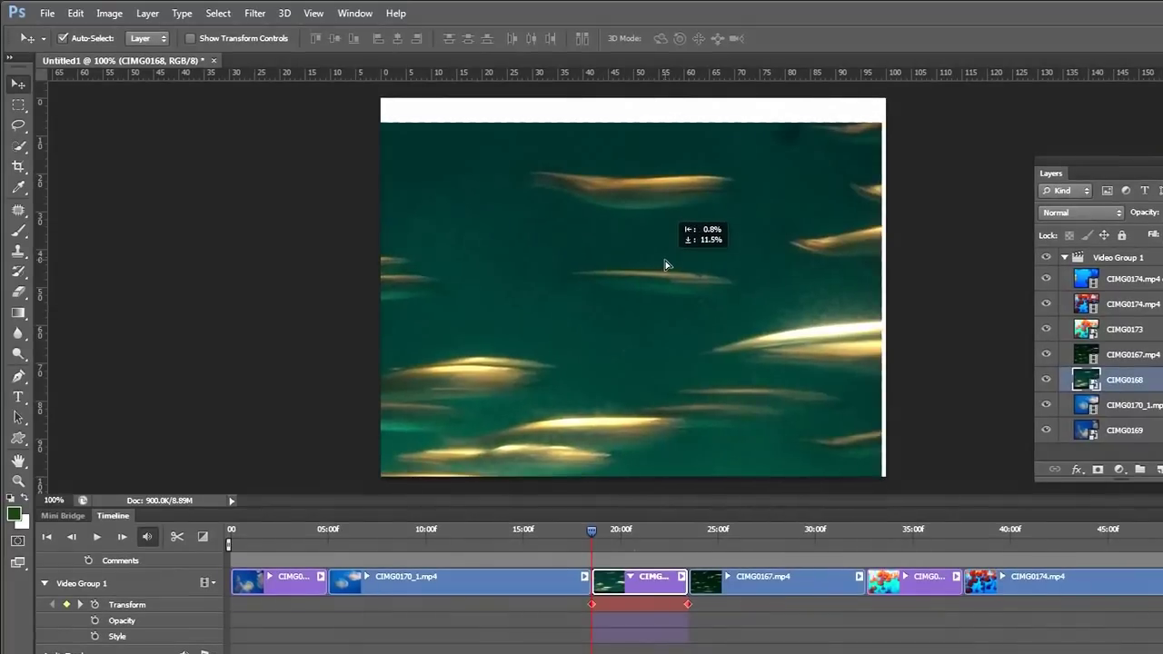
drag(665, 264, 667, 263)
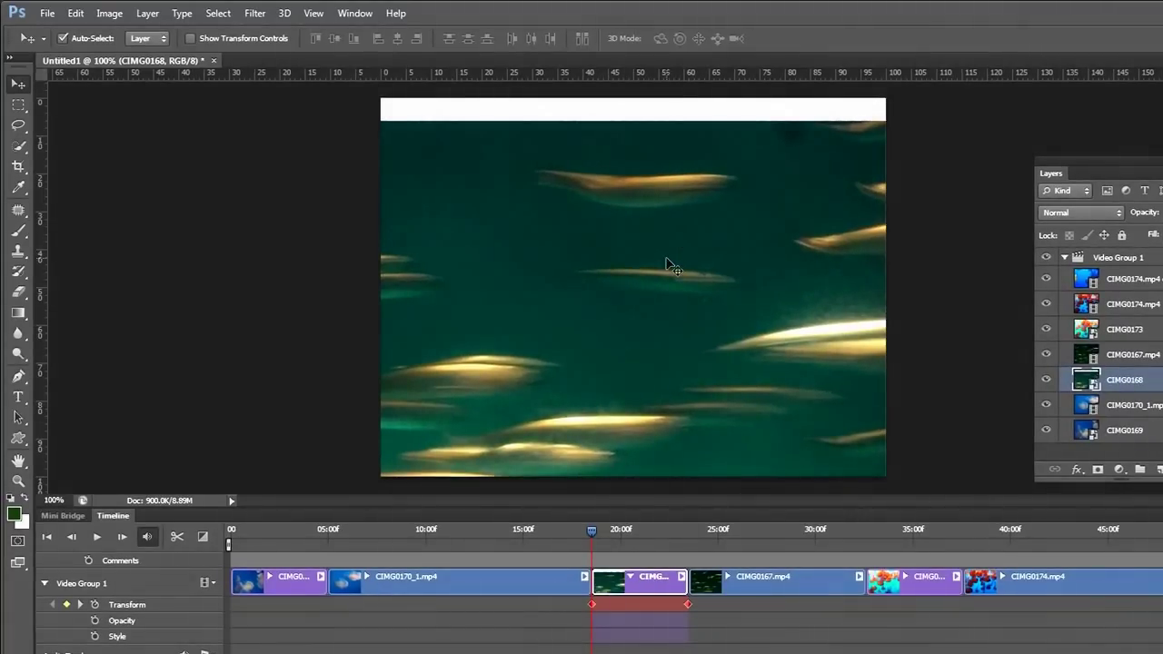
key(ctrl+t)
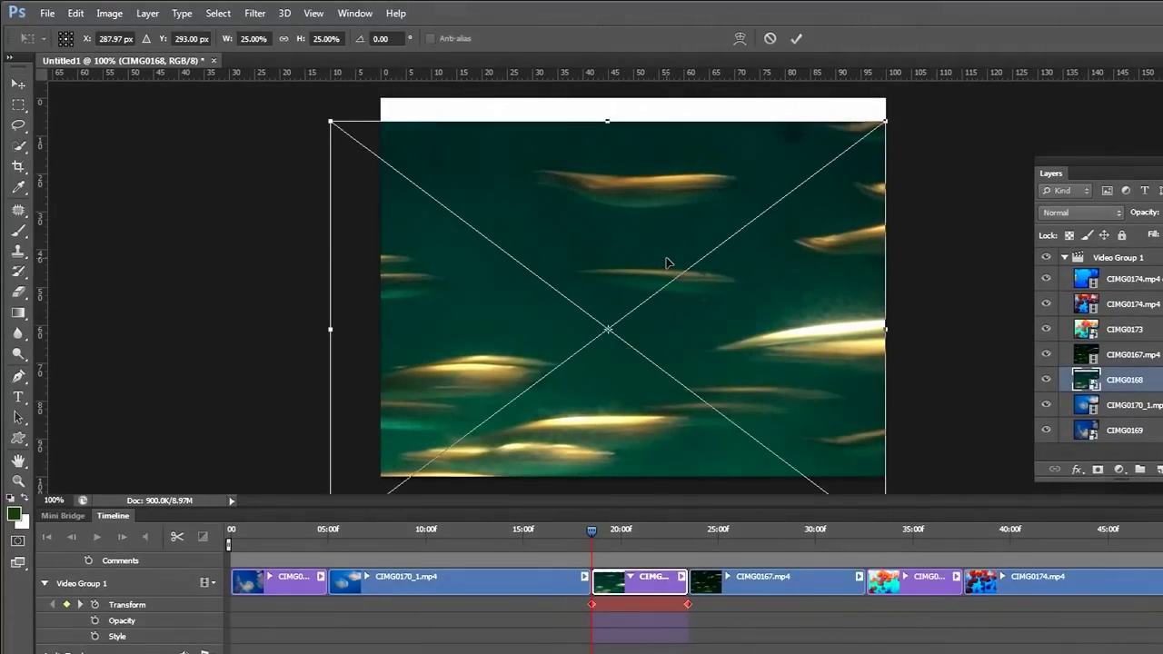
drag(330, 121, 292, 91)
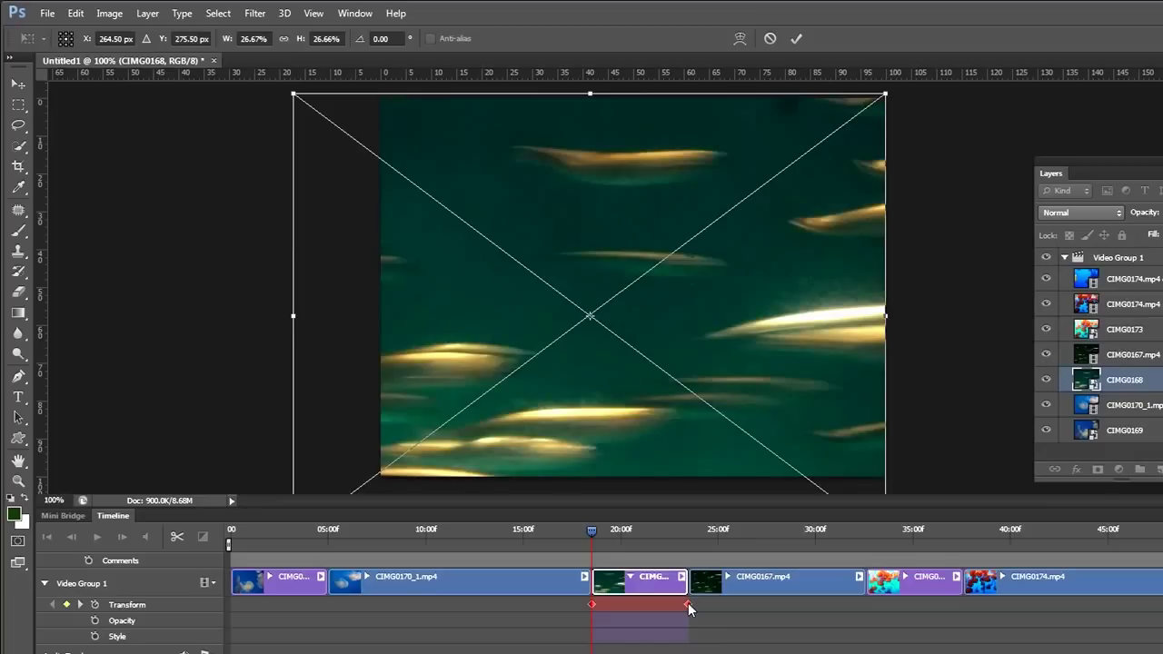
double_click(766, 349)
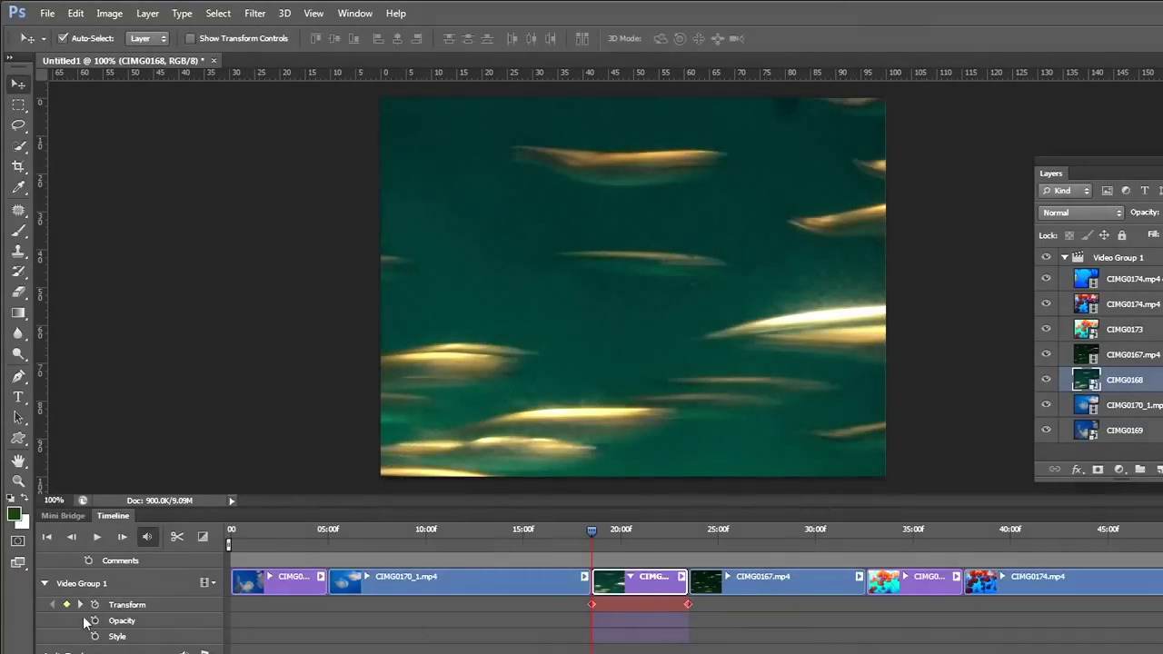
- At the next Transform keyframe, move the fish layer down and enlarge it further
click(81, 605)
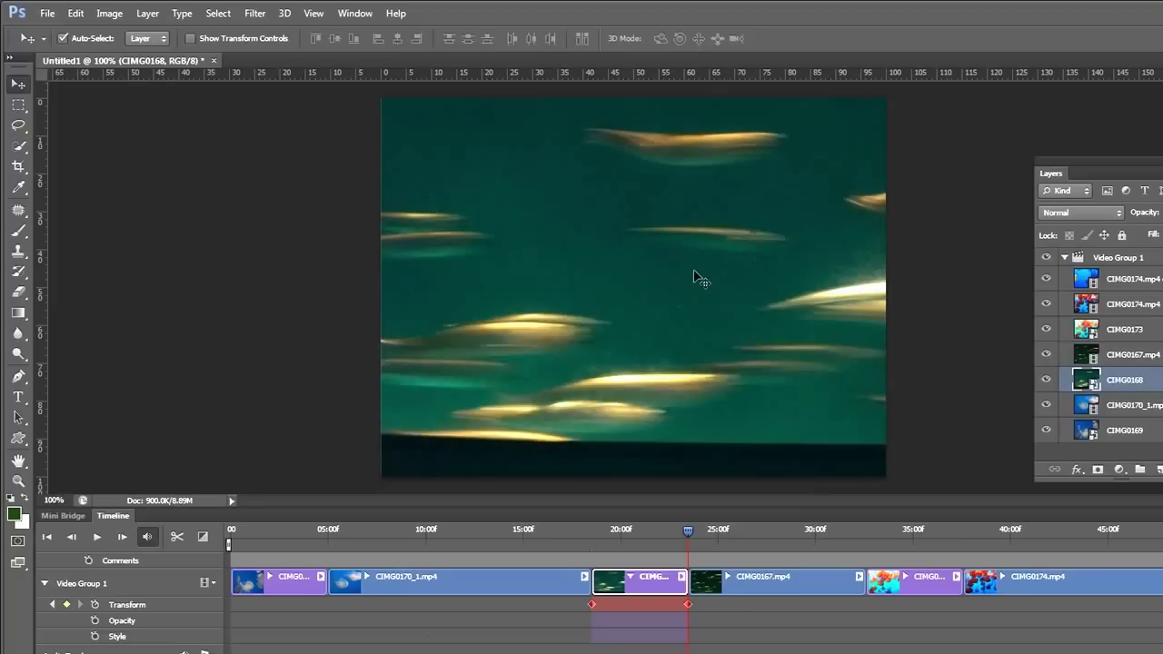
drag(693, 276, 701, 327)
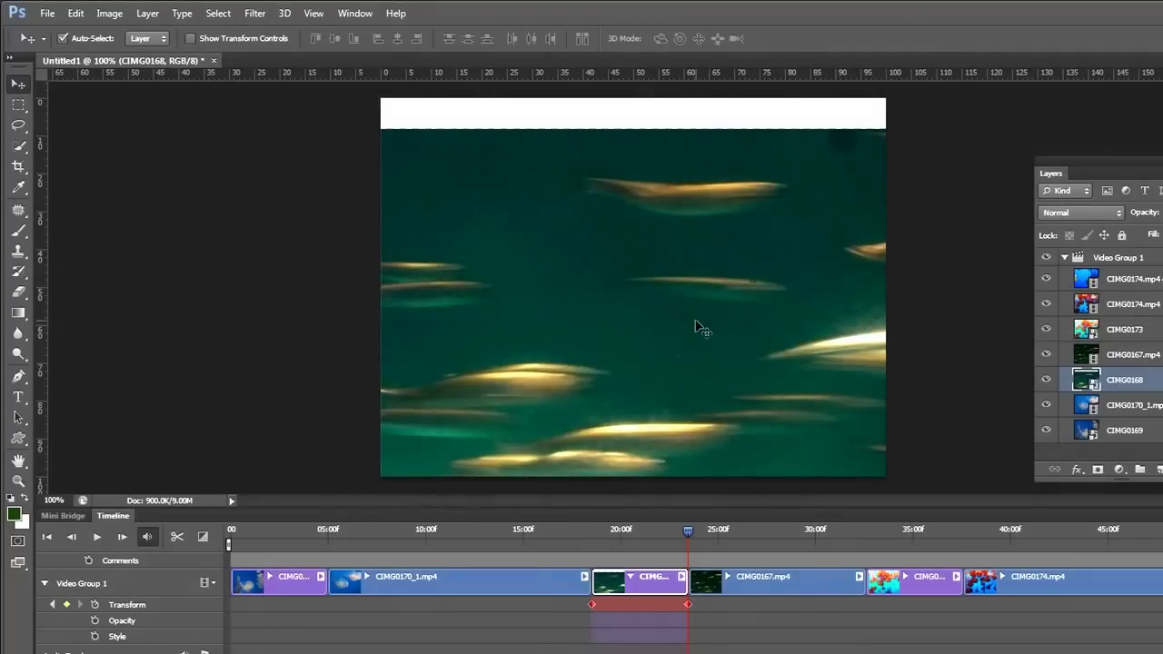
key(ctrl+t)
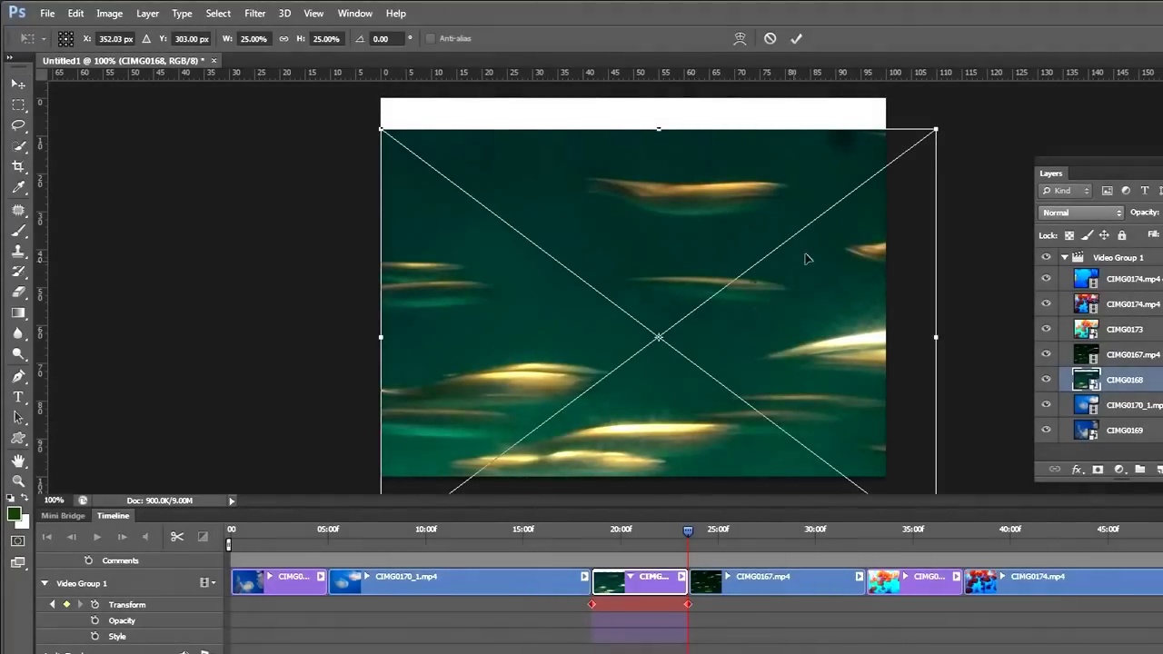
drag(936, 127, 979, 96)
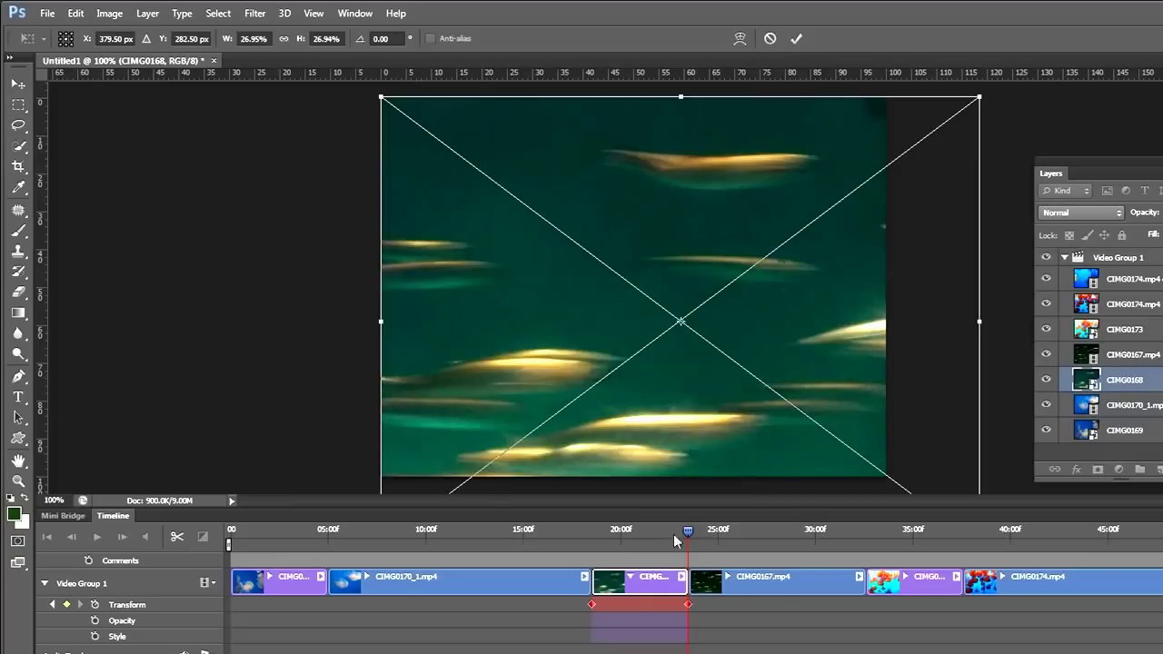
key(Return)
- Scrub through the fish clip to preview its animation, ending near the jellyfish still
drag(687, 529, 647, 532)
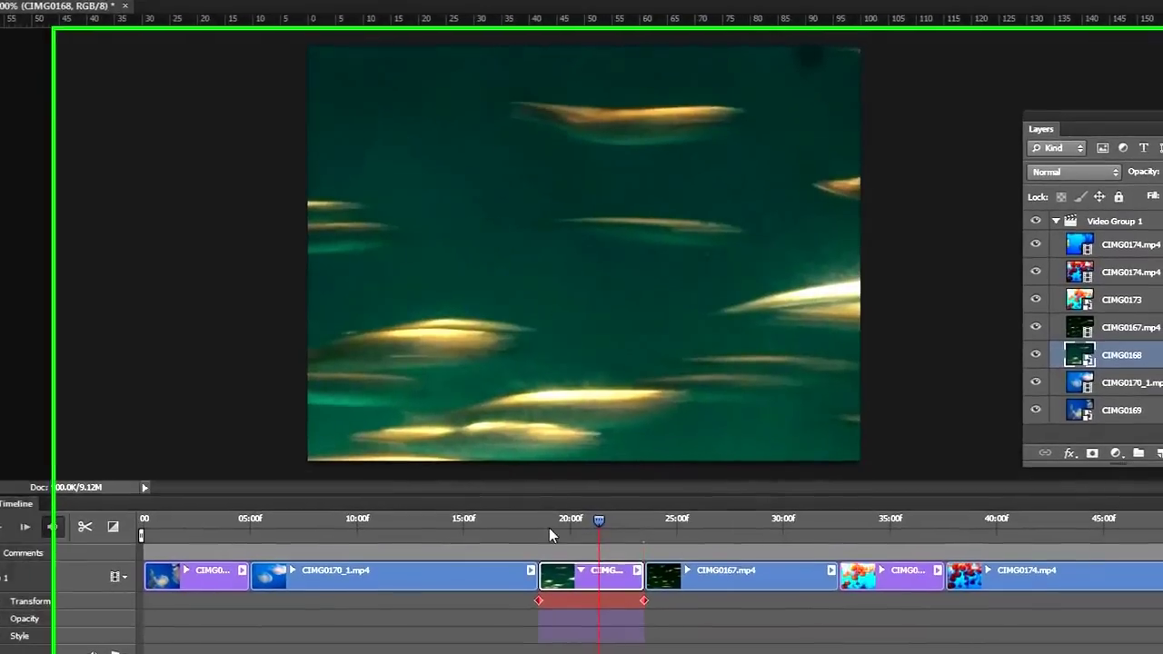
drag(549, 528, 523, 536)
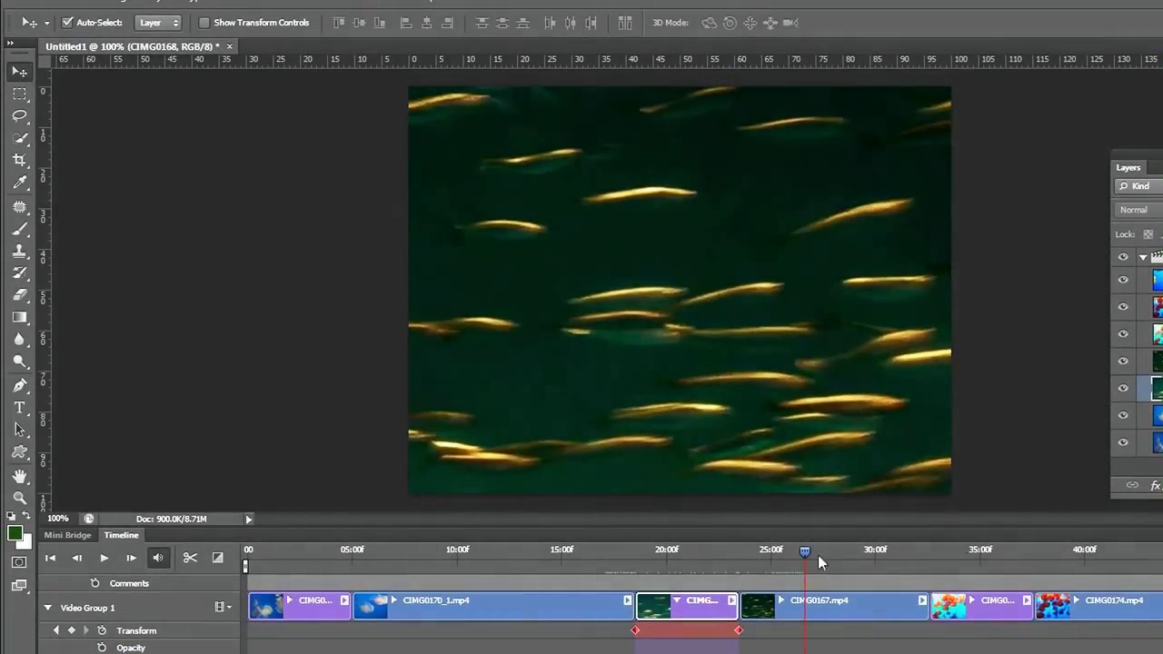
drag(804, 552, 953, 562)
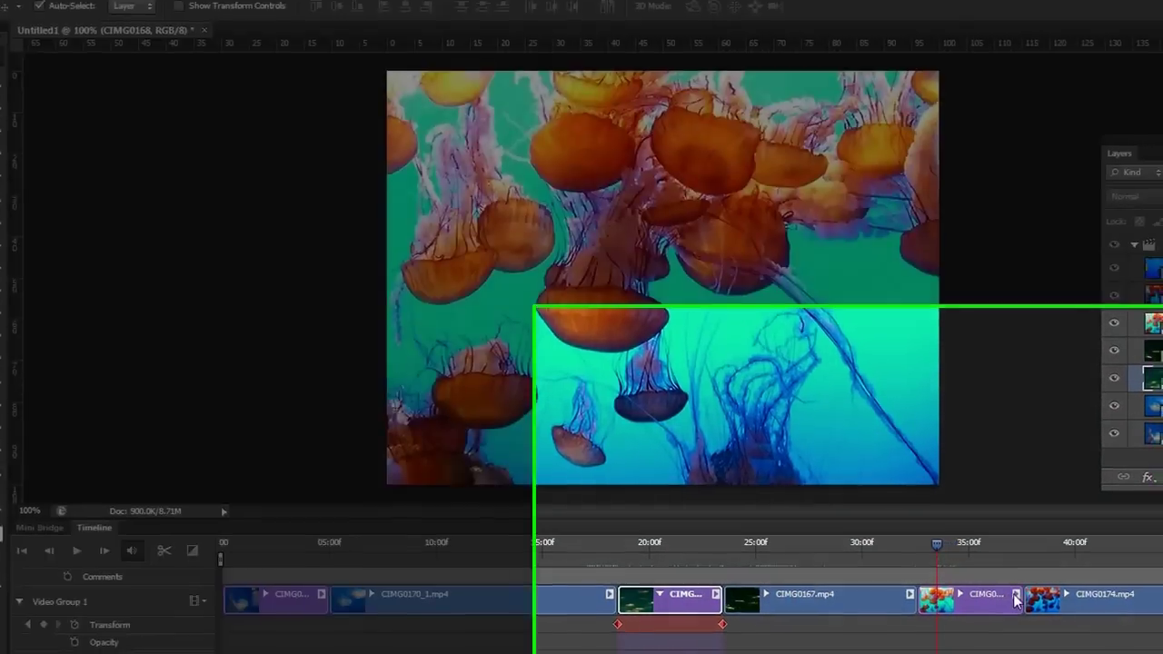
- Give the CIMG0173 jellyfish still Pan & Zoom motion and scrub to preview the zoom
click(1016, 595)
click(1111, 513)
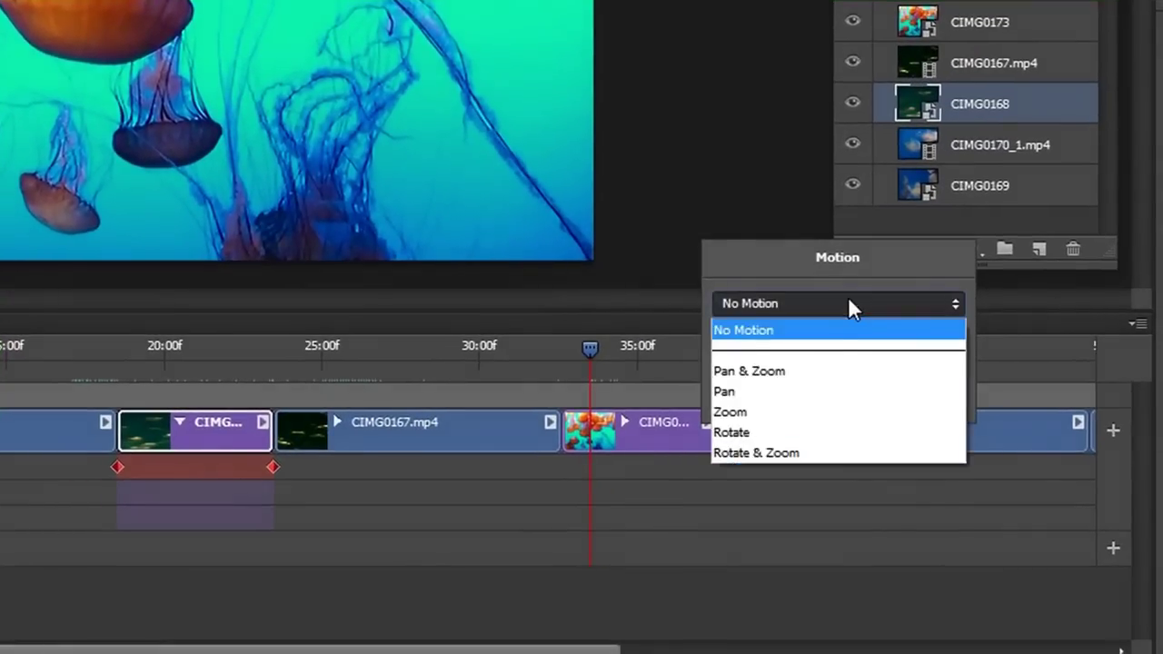
click(823, 371)
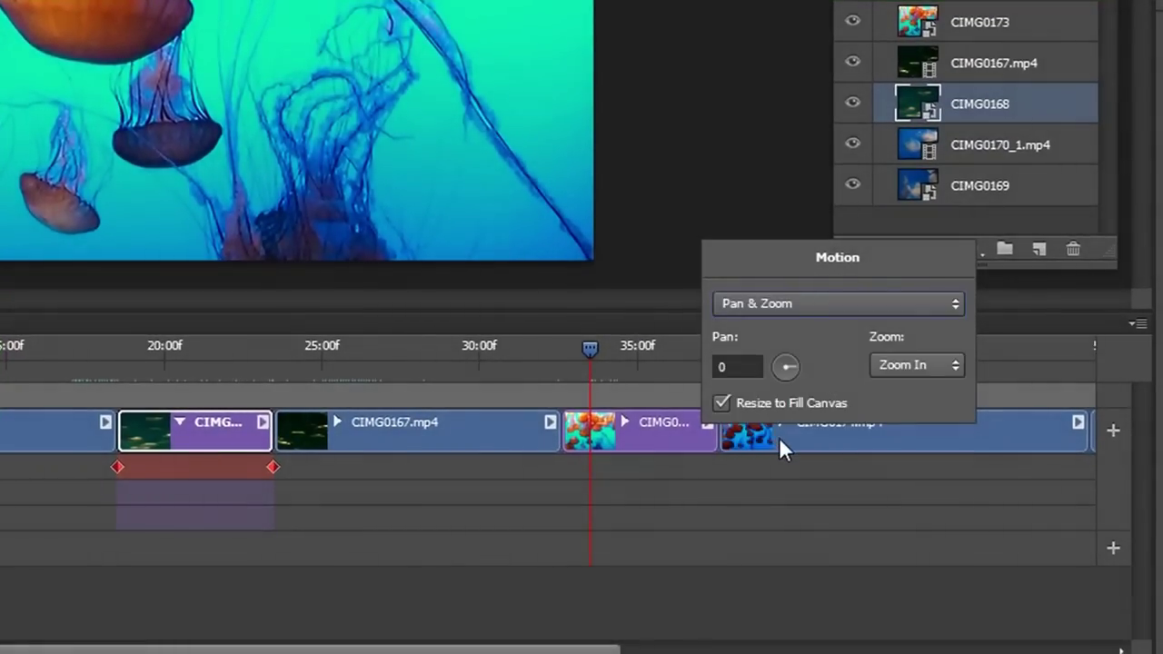
click(766, 590)
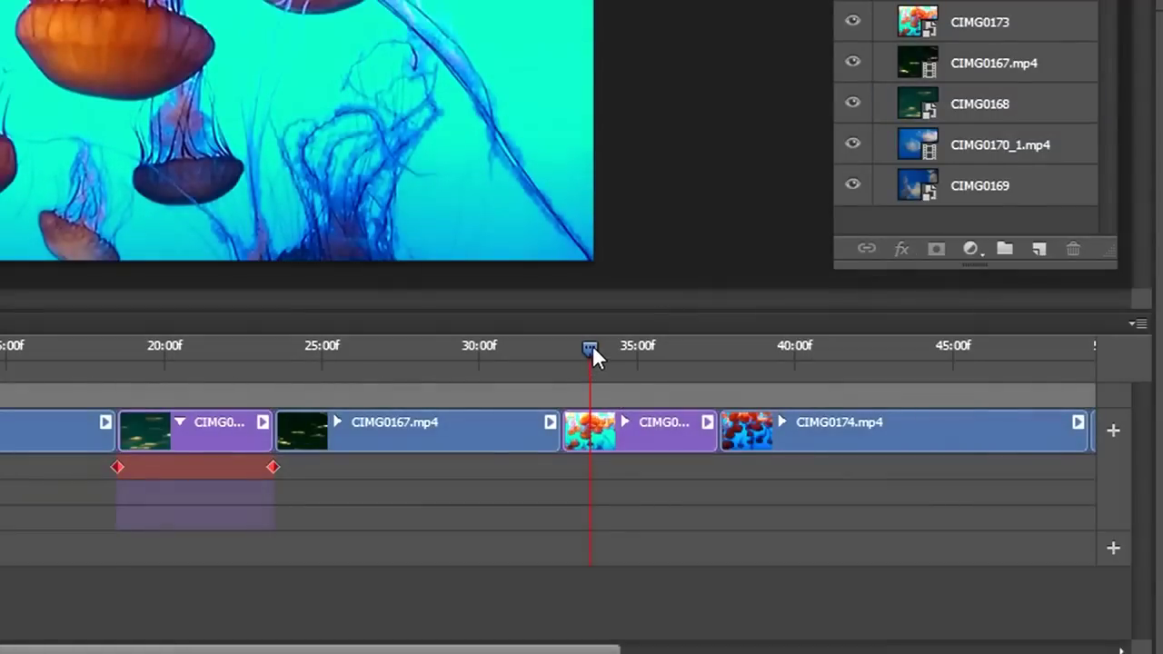
mouse_move(592, 354)
mouse_down()
mouse_move(532, 364)
mouse_move(586, 363)
mouse_up()
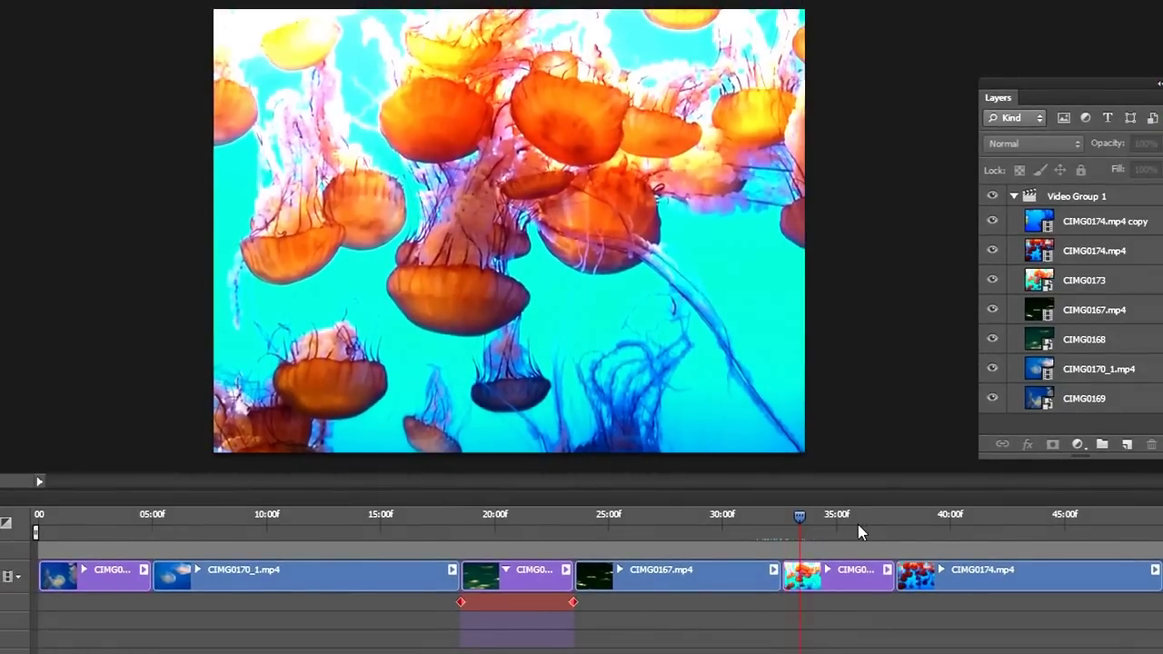
drag(858, 524, 907, 520)
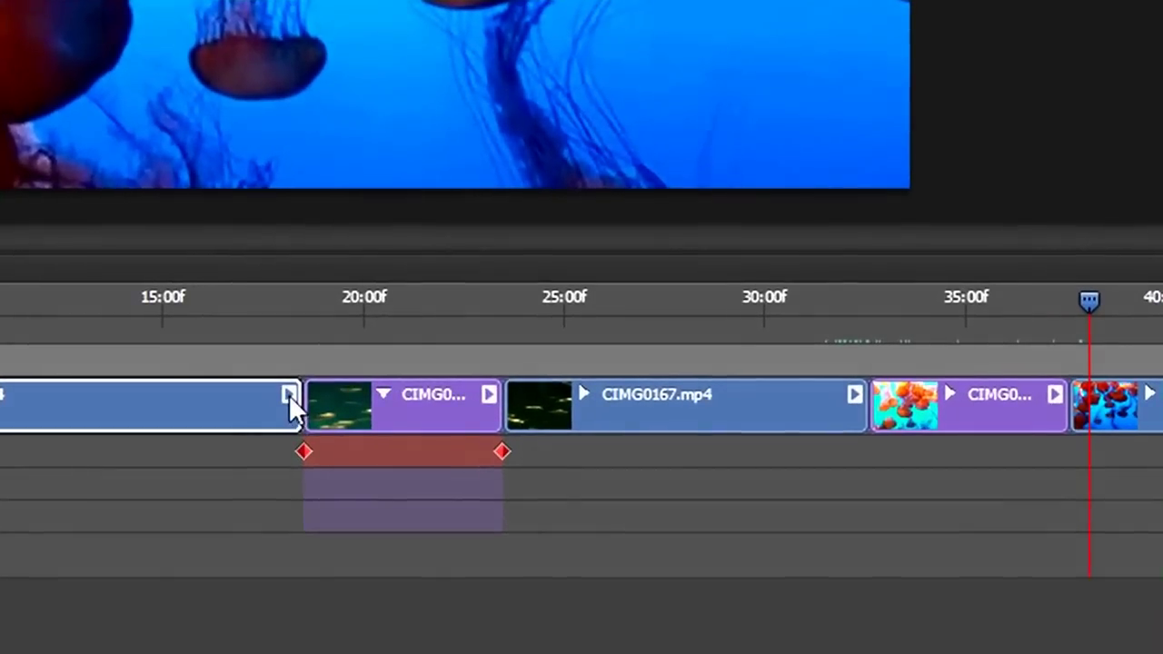
- Check the audio settings of the CIMG0170_1, CIMG0167 and CIMG0174 clips
click(523, 517)
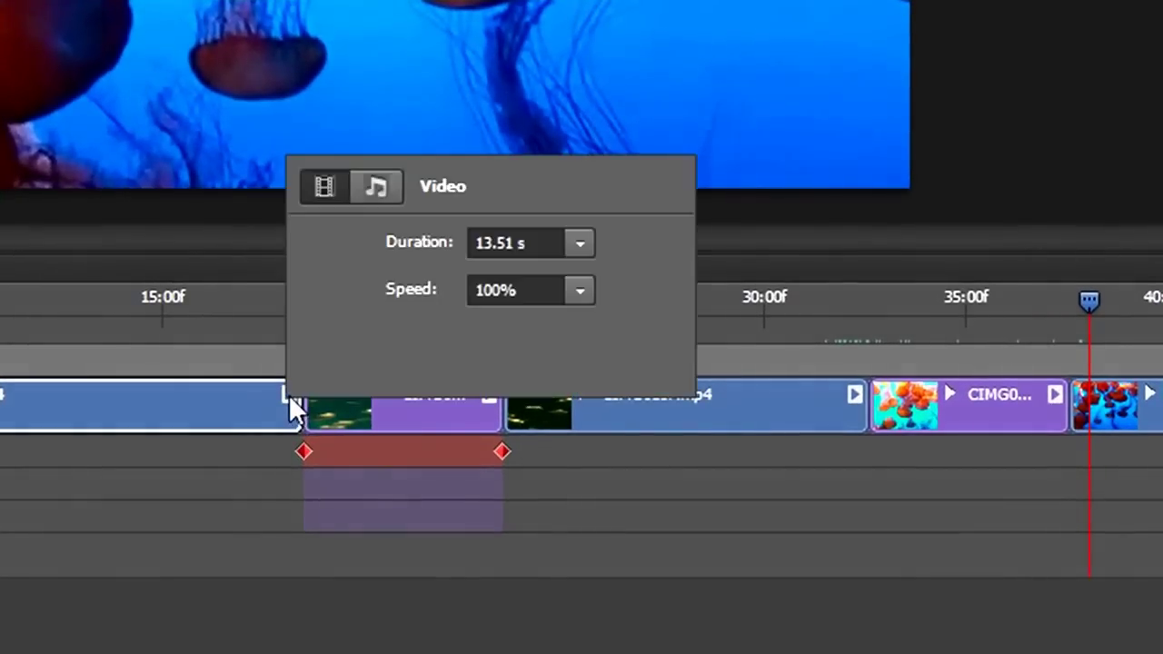
click(376, 185)
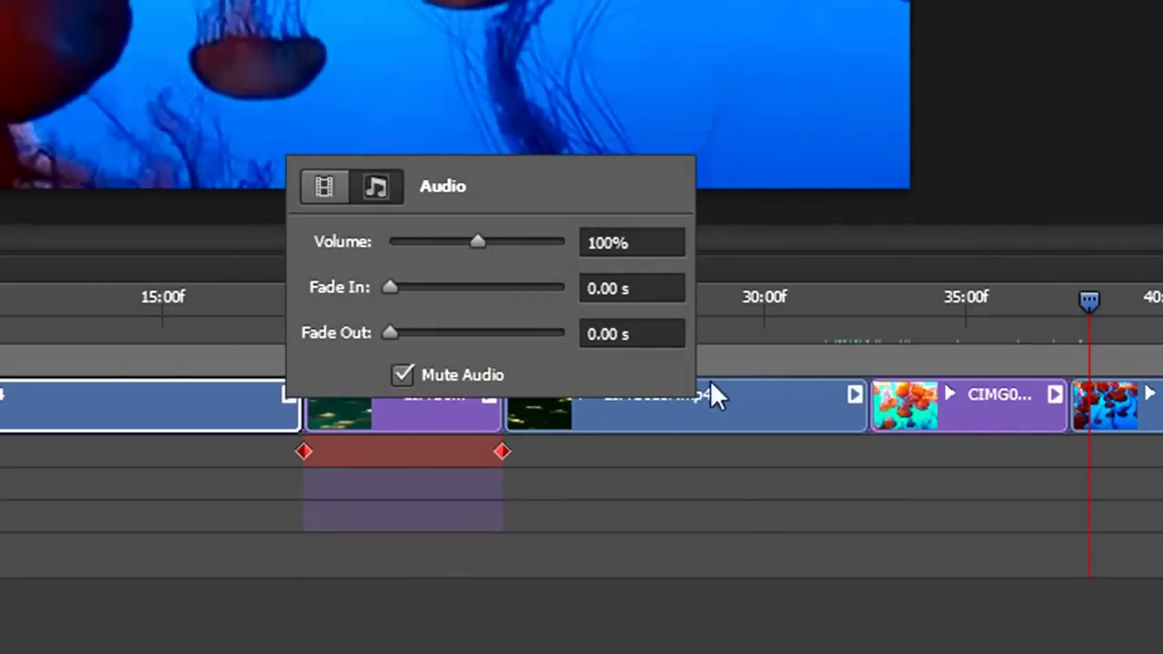
click(769, 391)
click(855, 394)
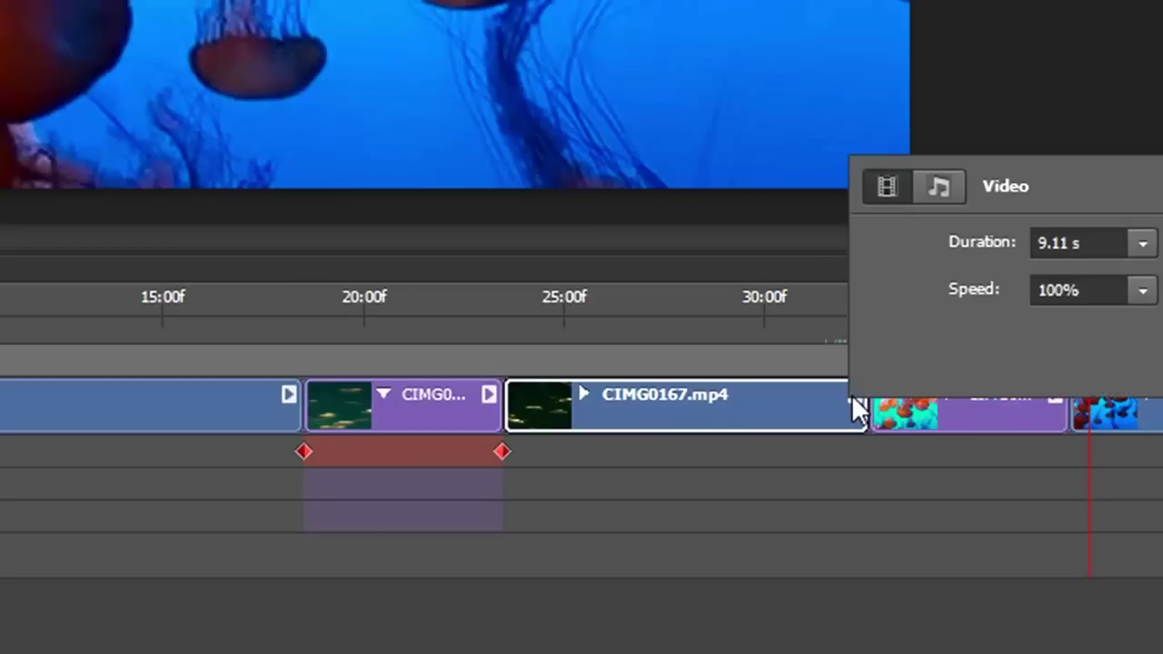
click(938, 191)
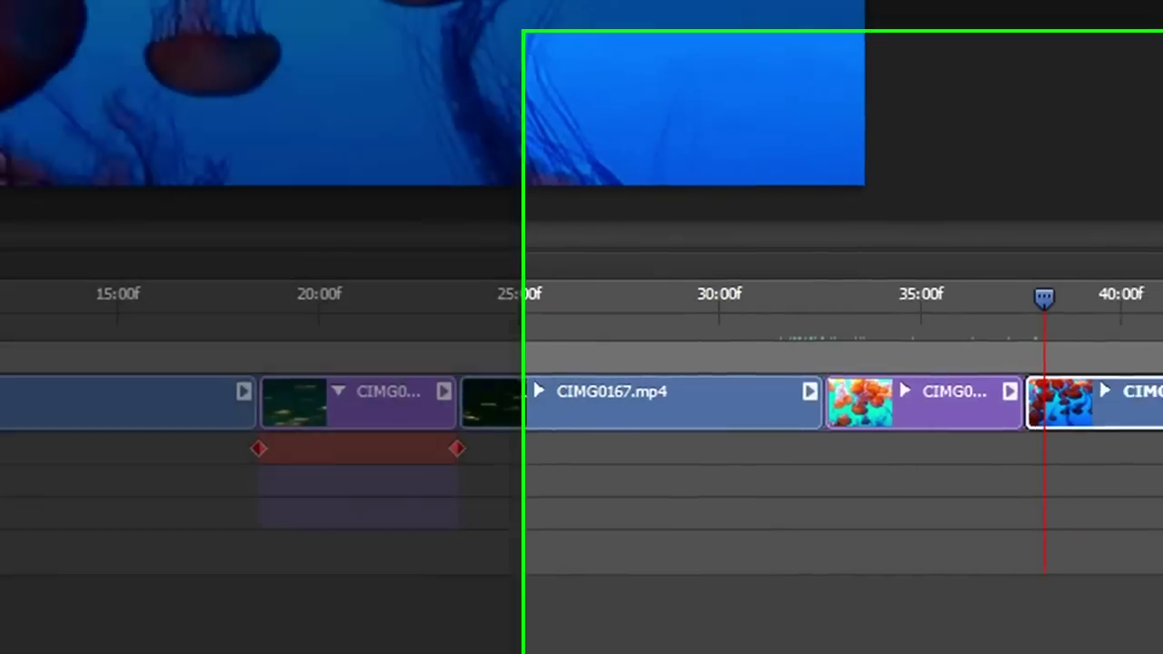
click(1048, 385)
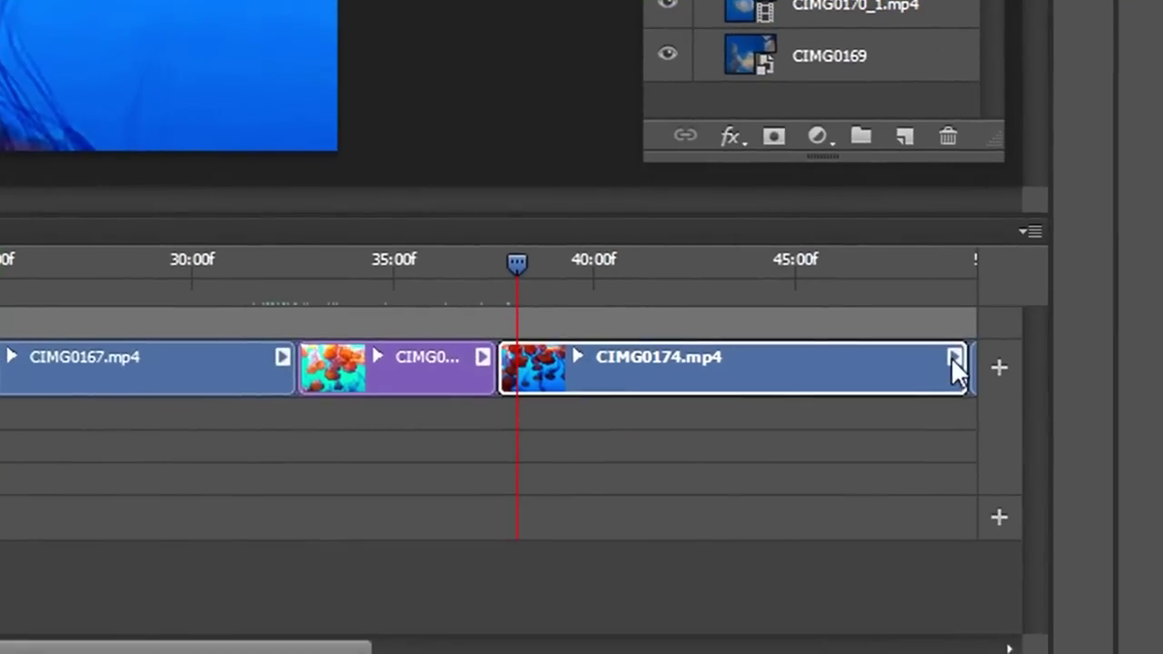
click(958, 368)
drag(324, 644, 663, 618)
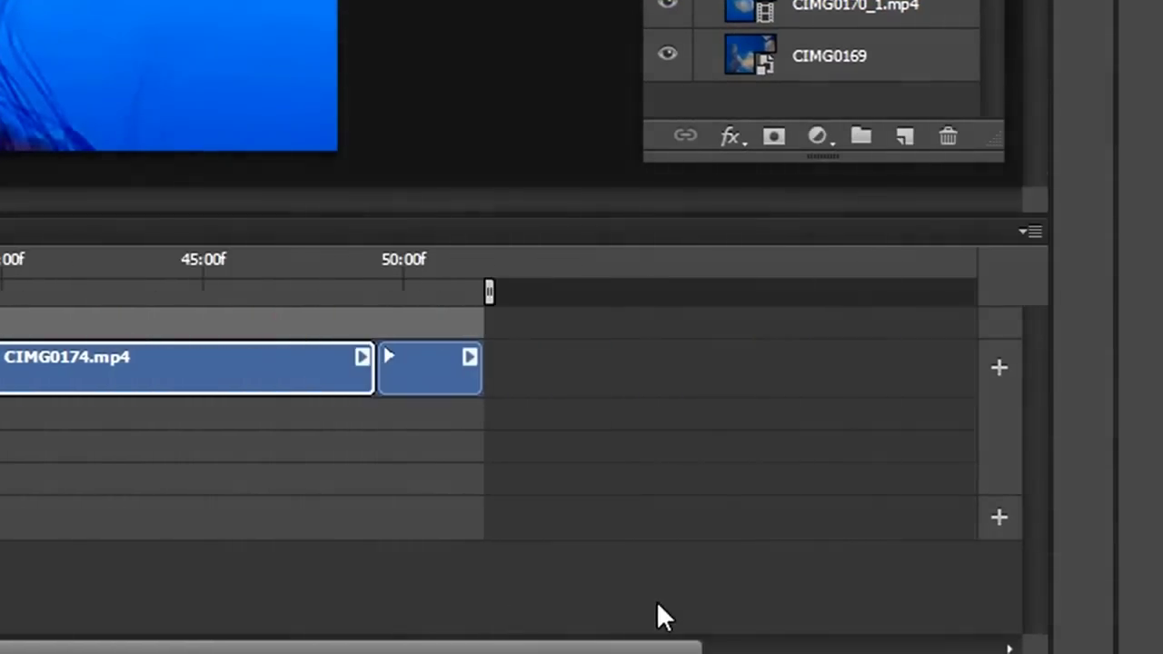
click(360, 352)
click(447, 139)
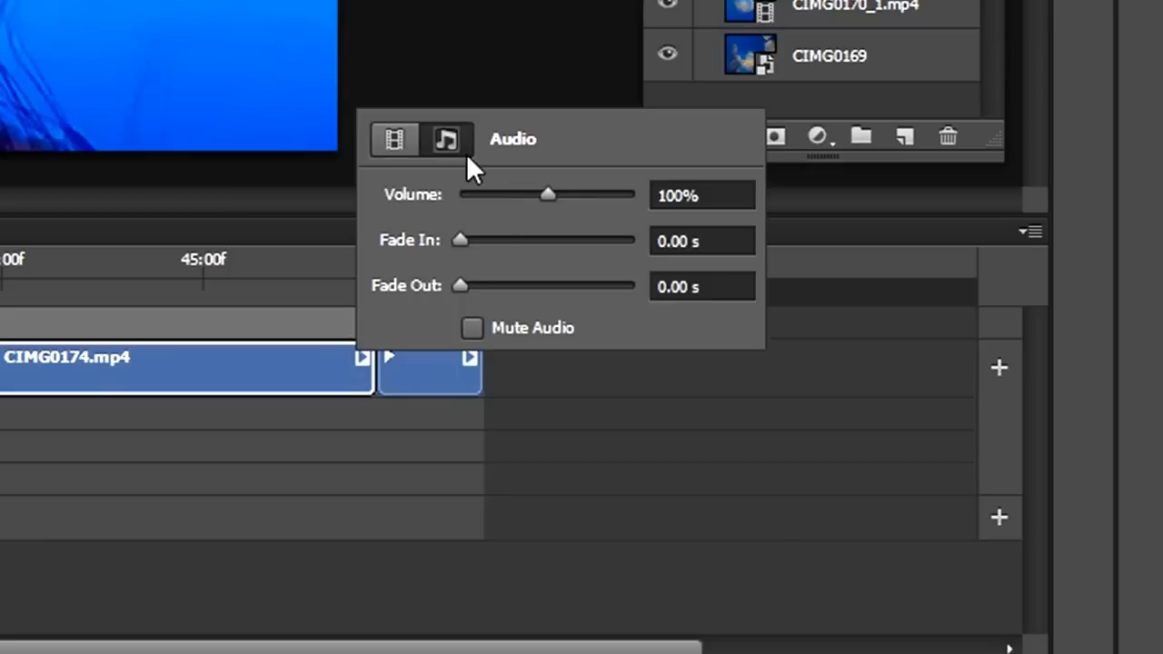
- Mute the audio of the short 2.66 s clip at the end of the timeline
click(471, 356)
click(471, 353)
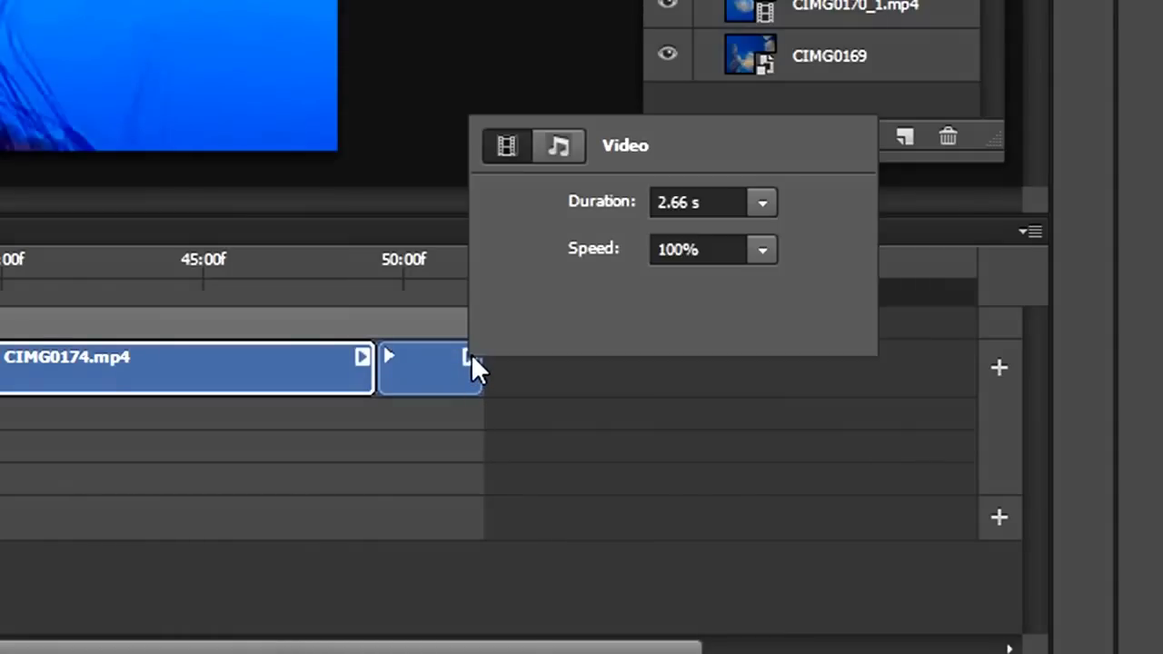
click(571, 148)
click(586, 334)
click(588, 531)
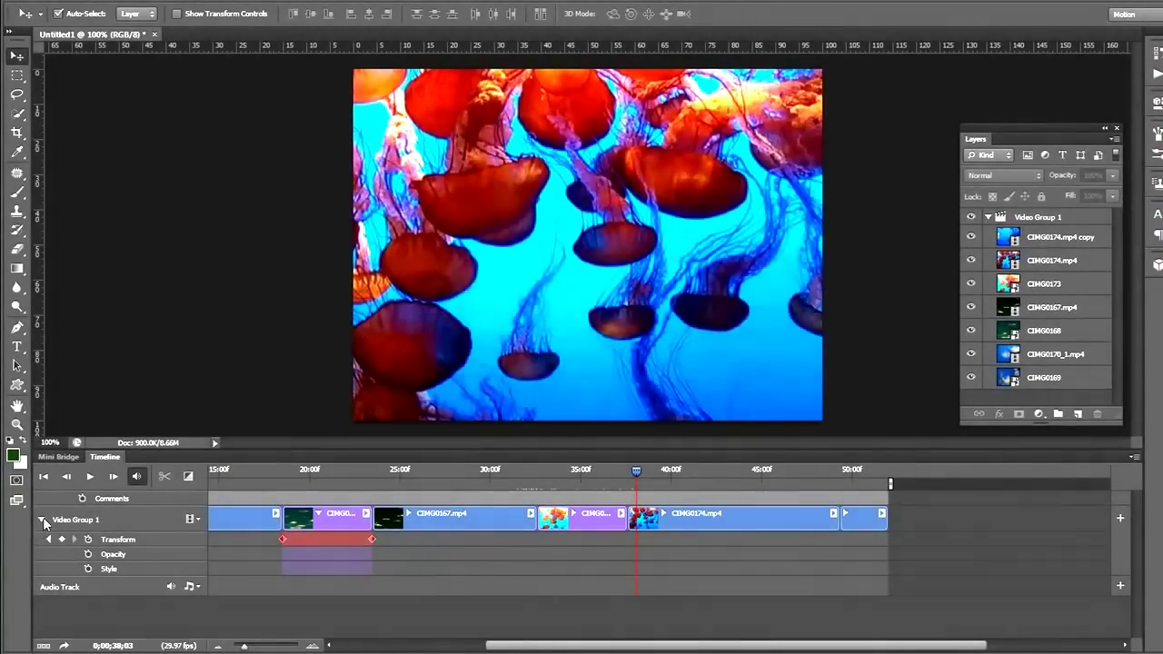
- Collapse Video Group 1's property tracks and move to the first clip join near 5:00f
click(41, 521)
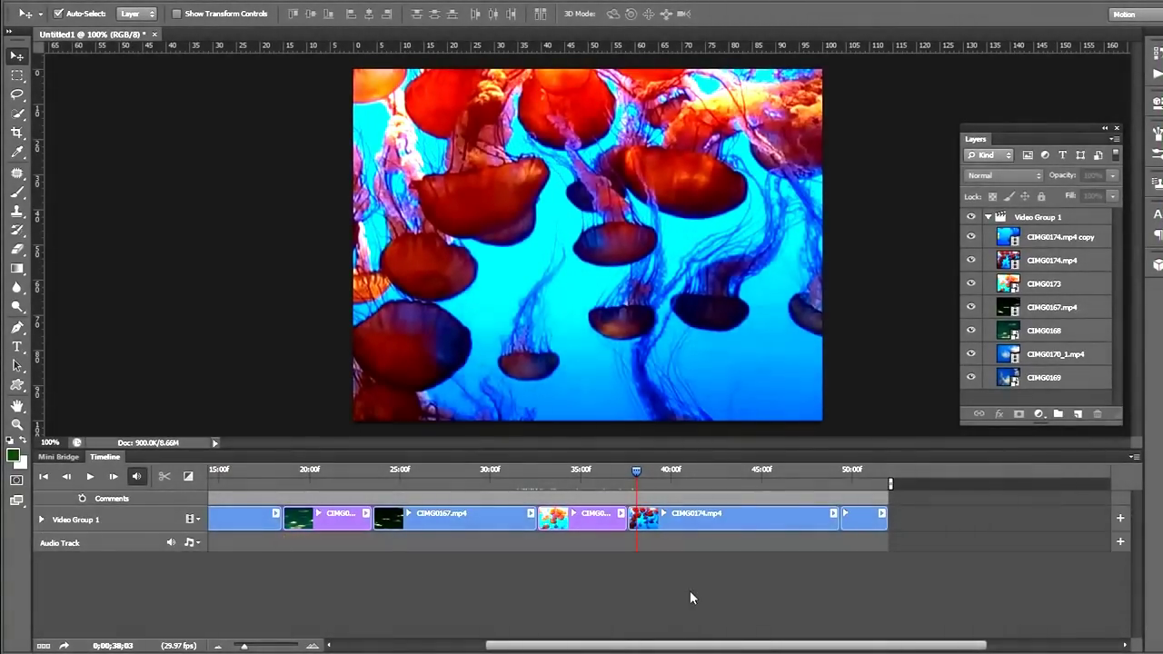
drag(752, 647, 601, 646)
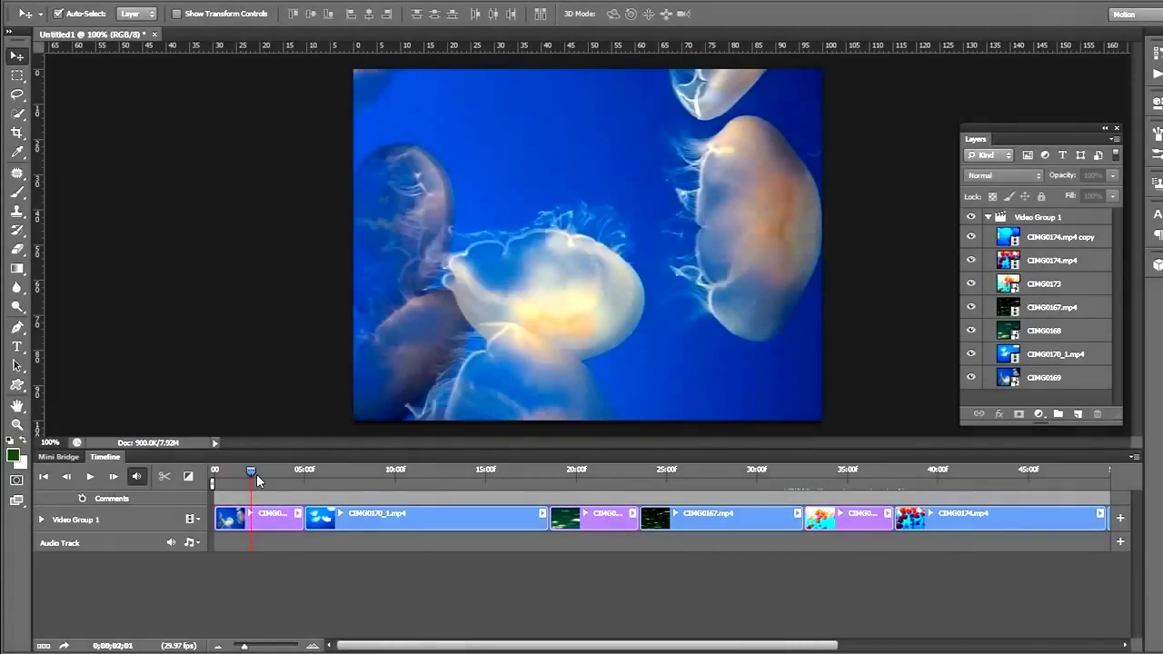
drag(245, 474, 293, 477)
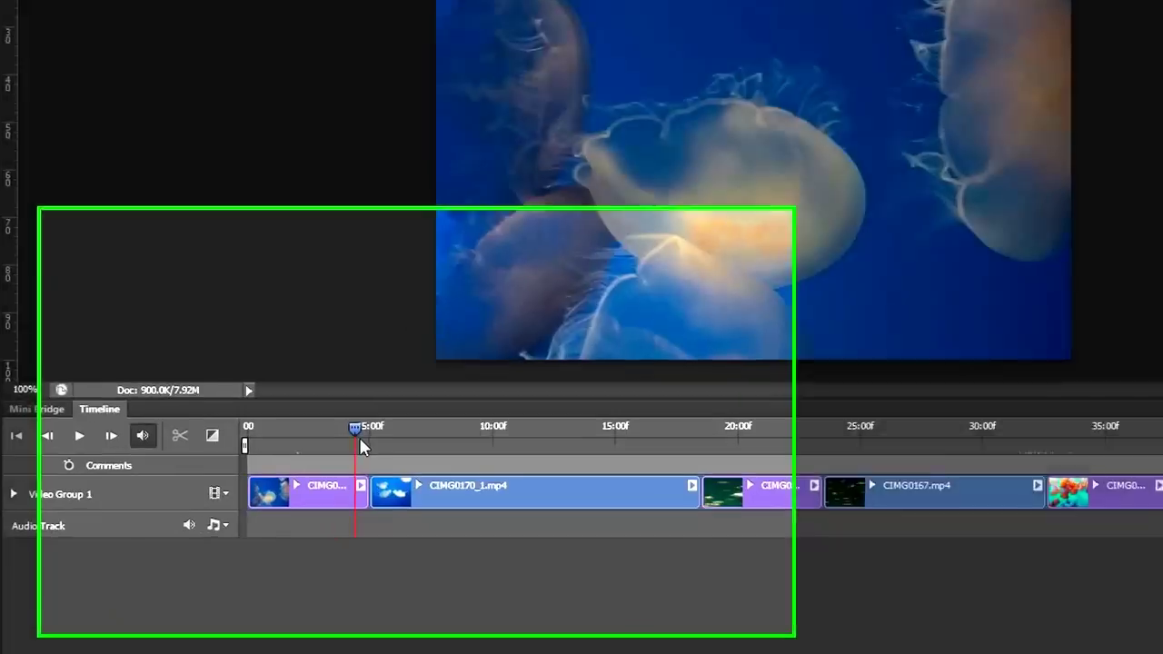
mouse_move(359, 437)
mouse_down()
mouse_move(391, 443)
mouse_move(378, 444)
mouse_up()
drag(521, 357, 453, 357)
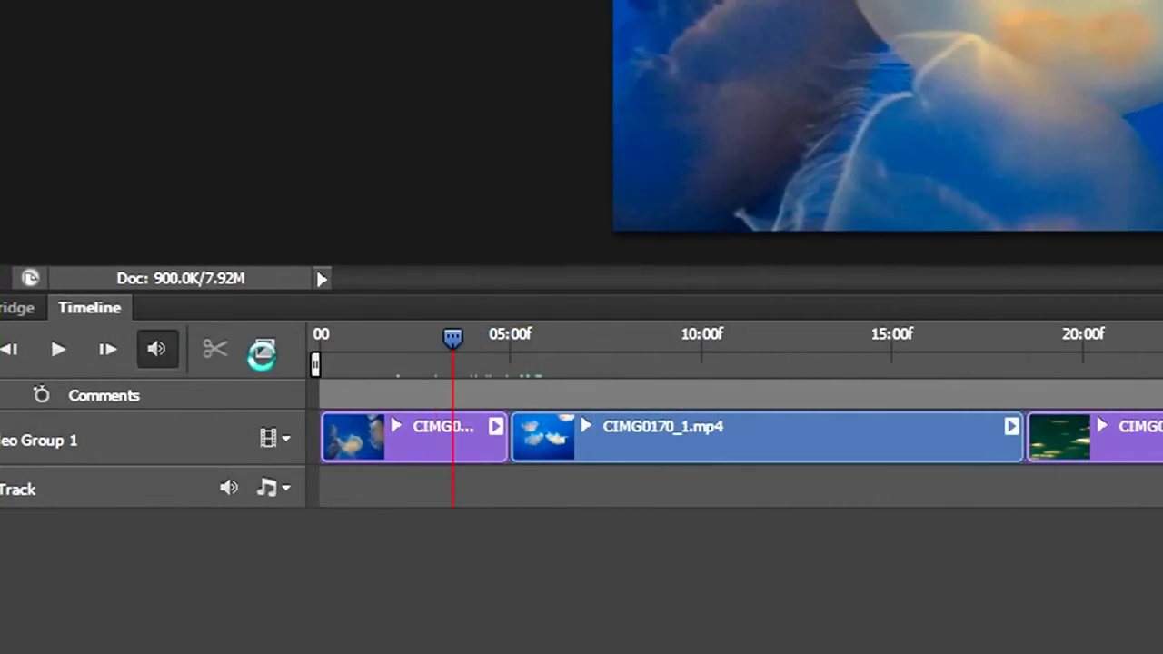
- Apply a Cross Fade between the first two clips
click(266, 348)
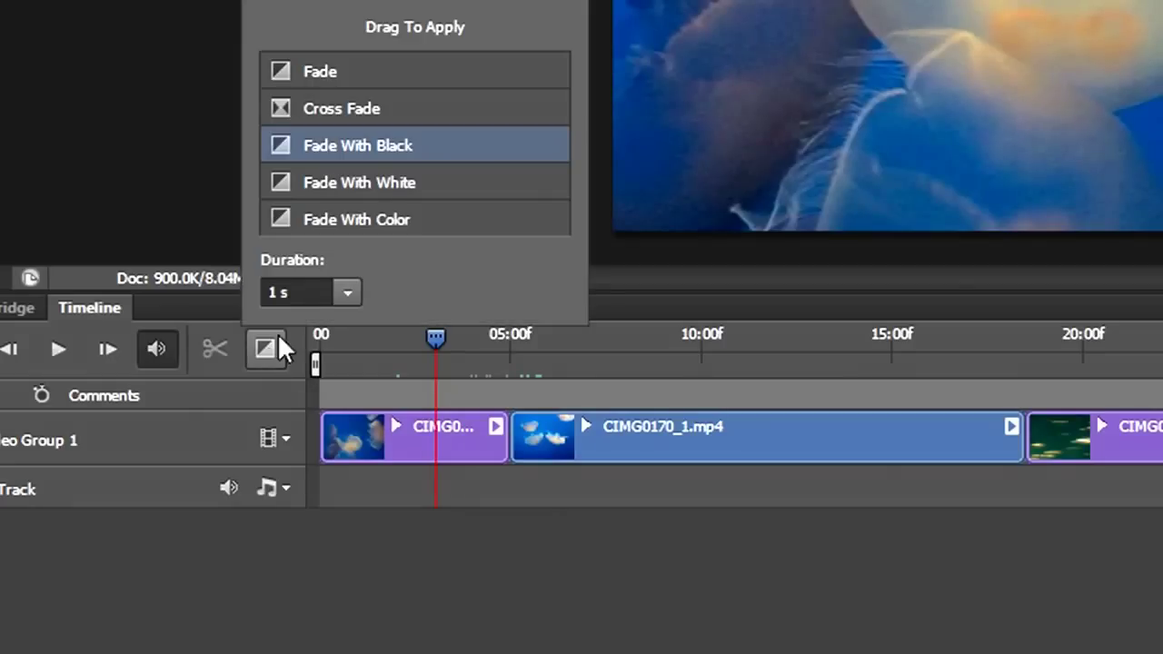
click(388, 111)
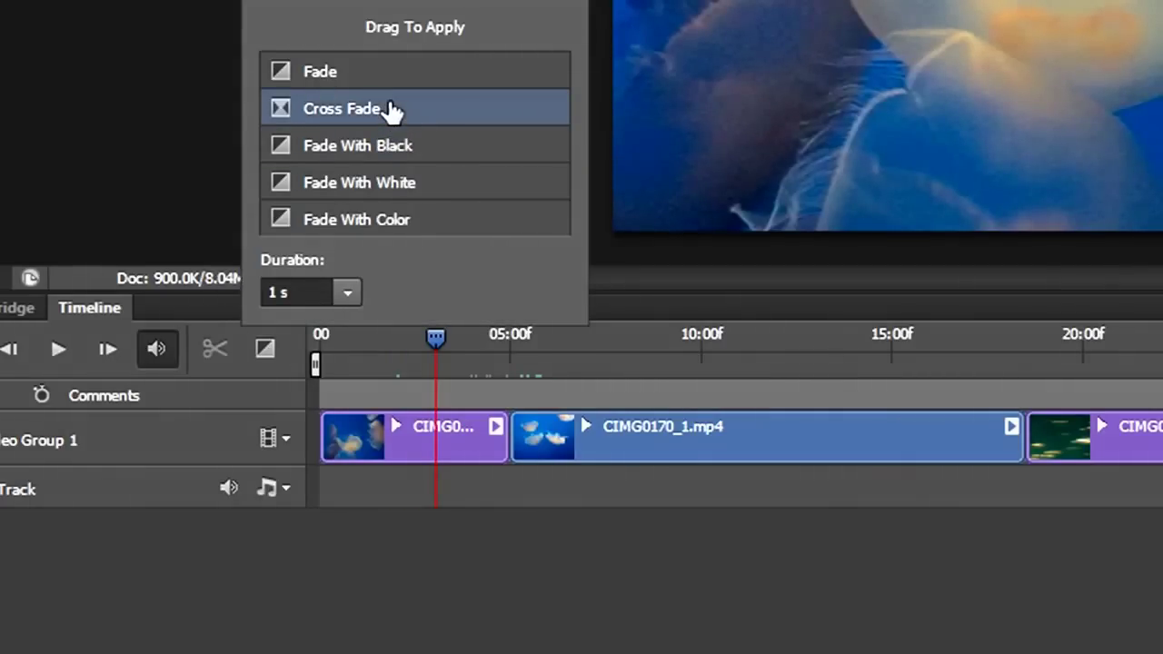
drag(389, 111, 512, 436)
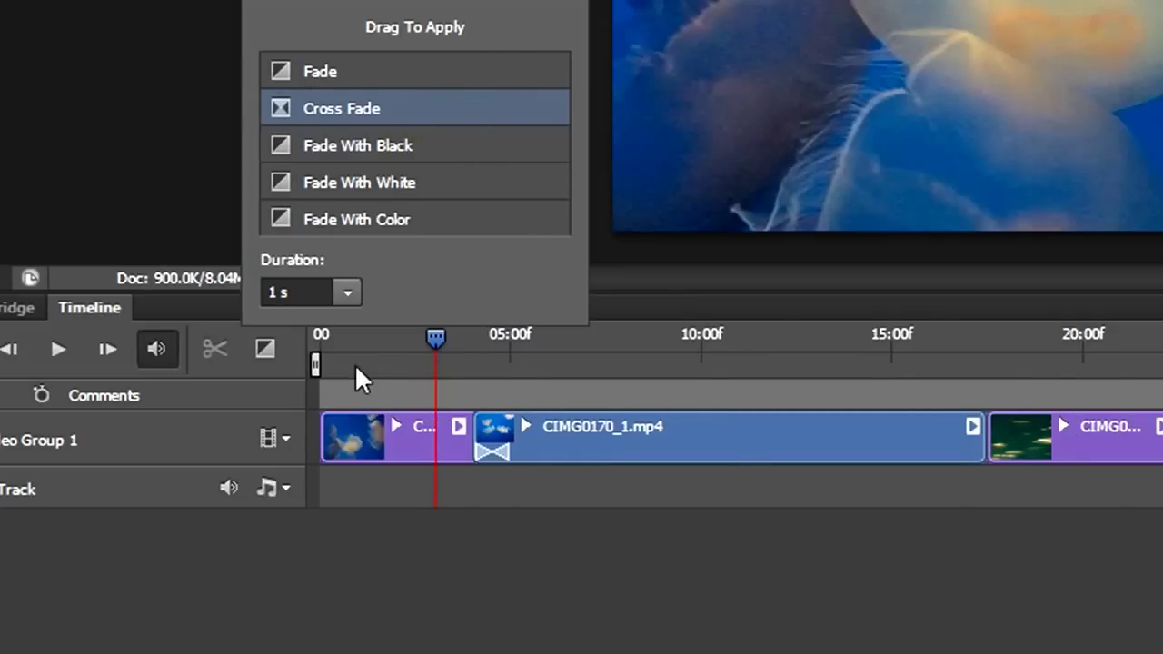
- Set the opening Cross Fade's duration to 2 seconds
click(265, 293)
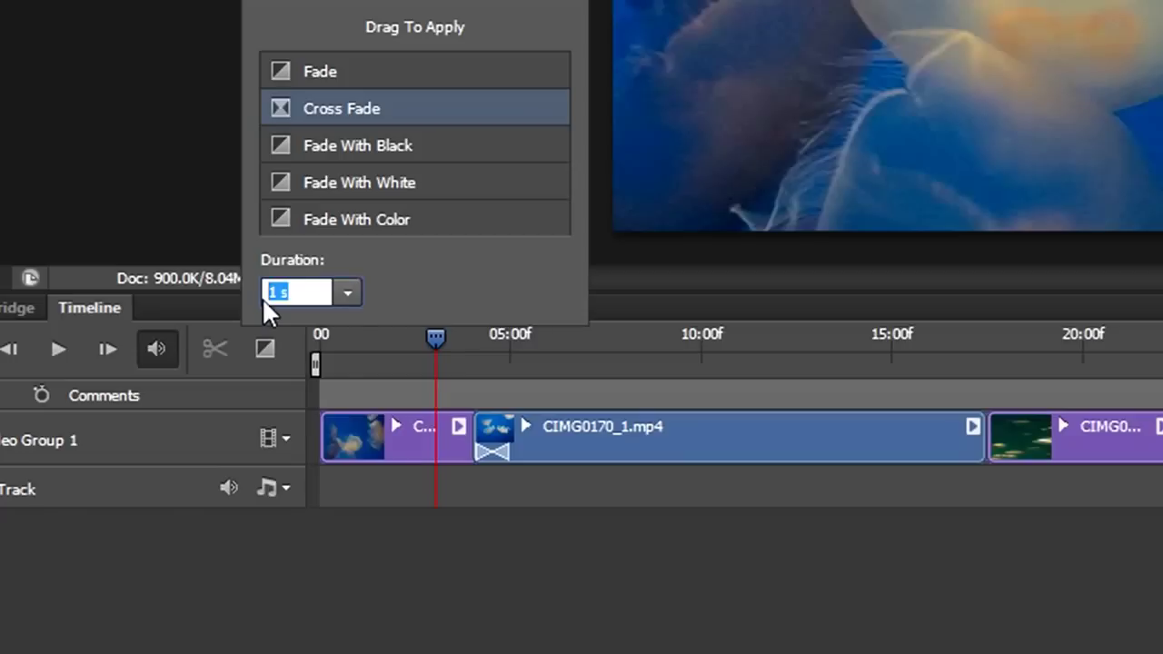
text(2)
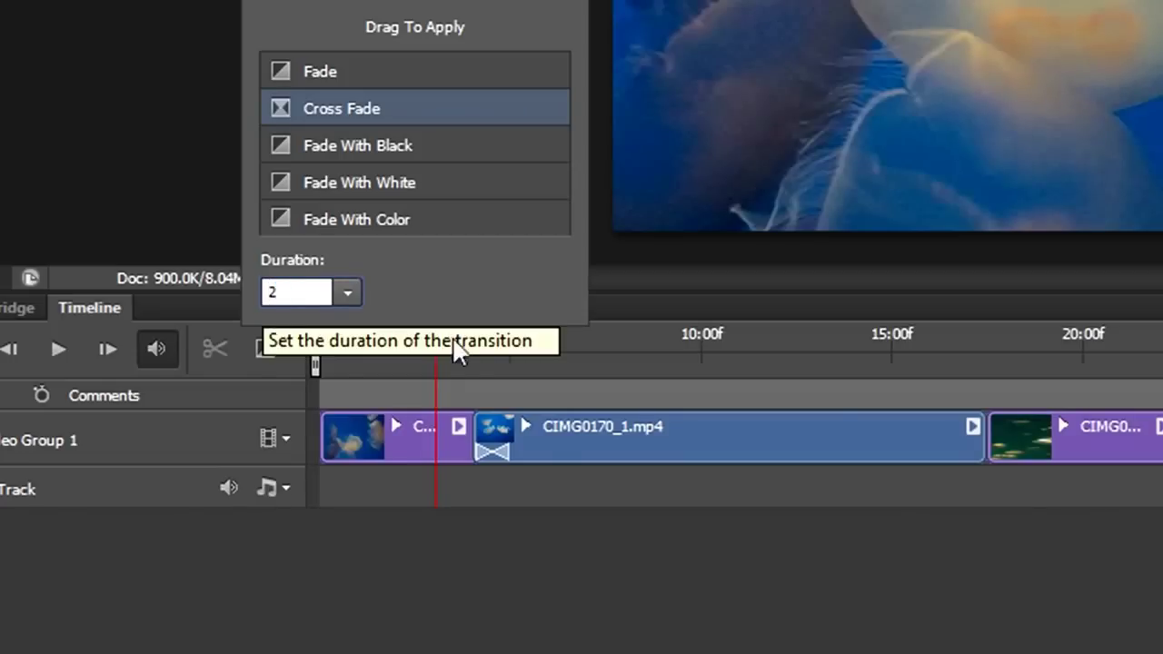
click(551, 623)
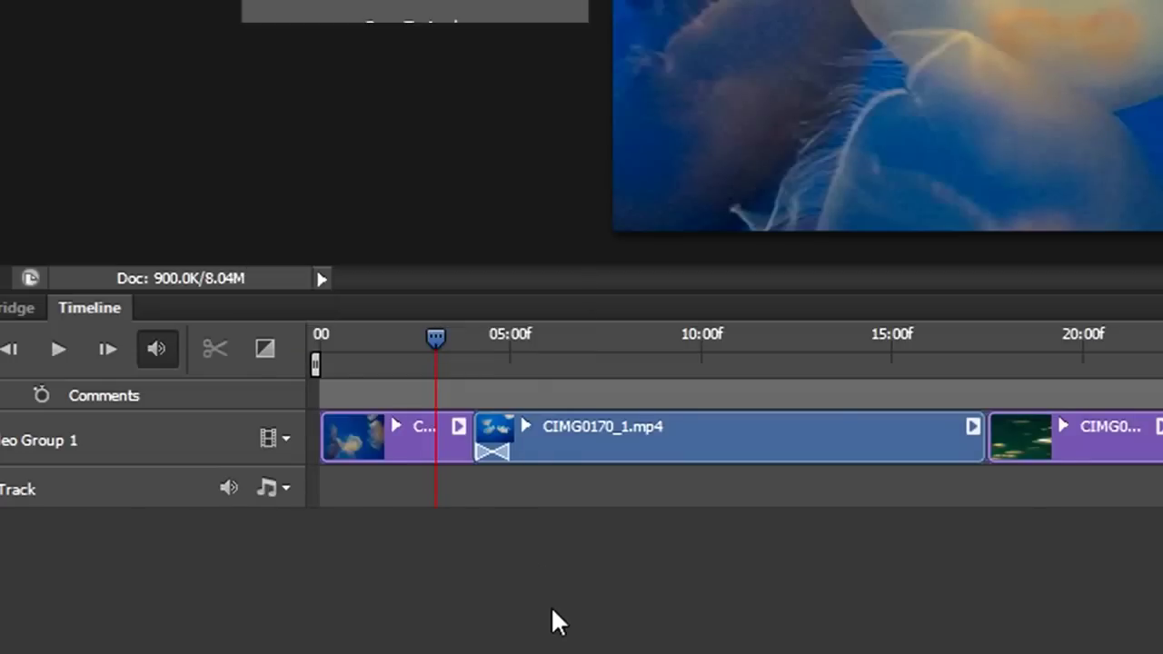
click(498, 451)
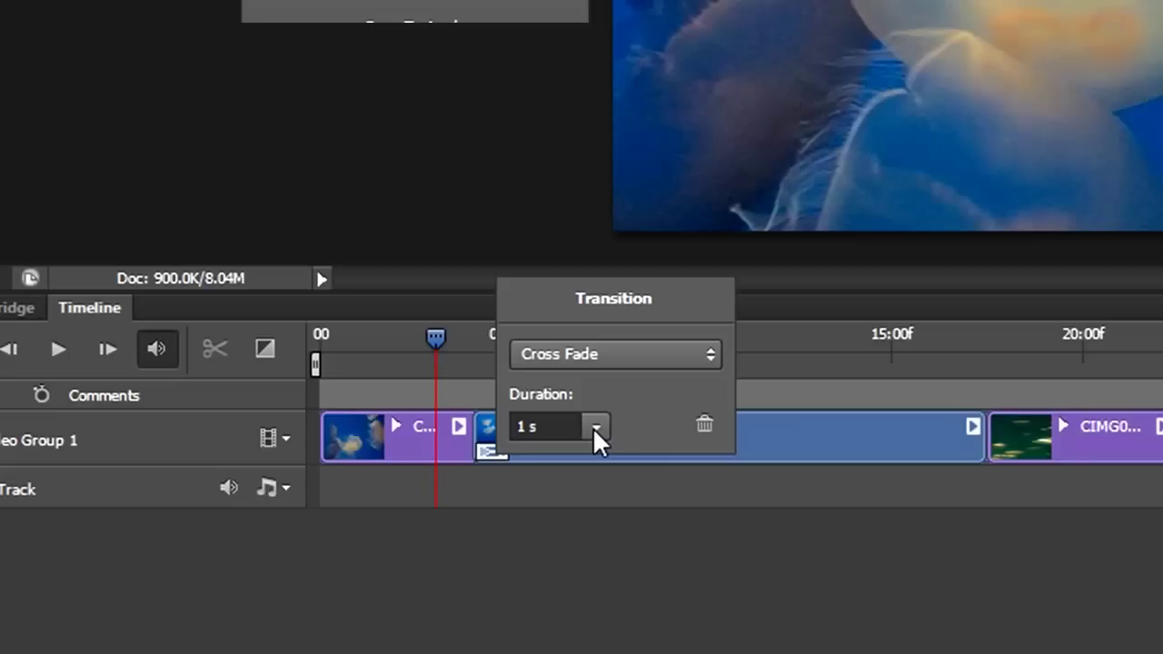
click(545, 427)
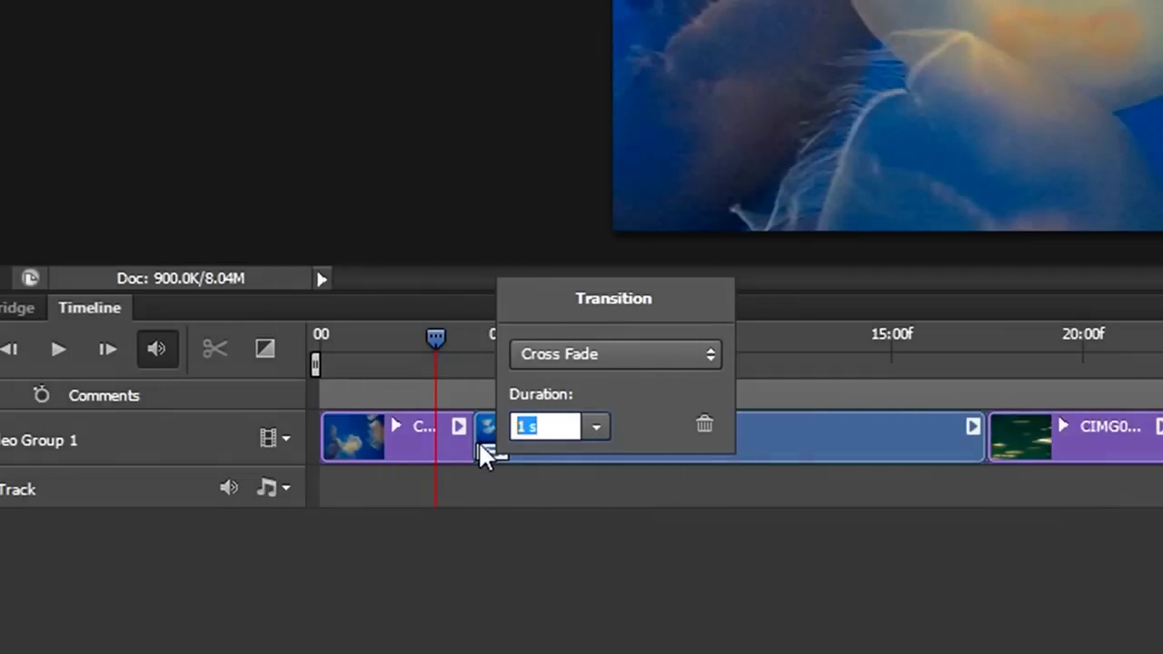
text(2)
click(662, 607)
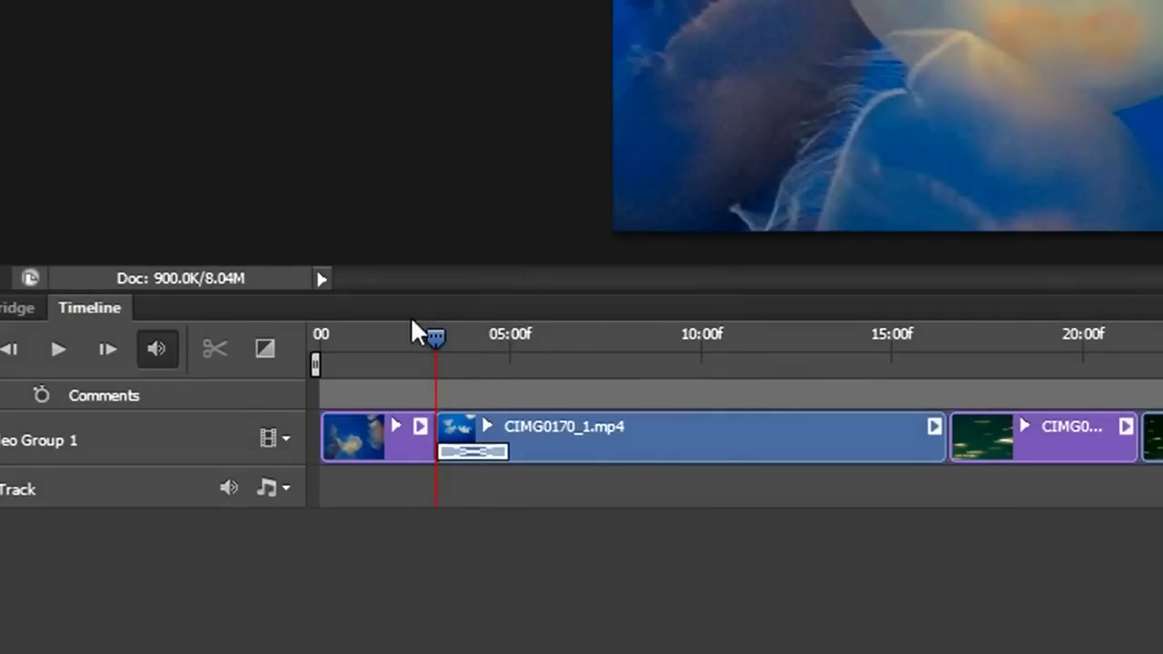
click(266, 348)
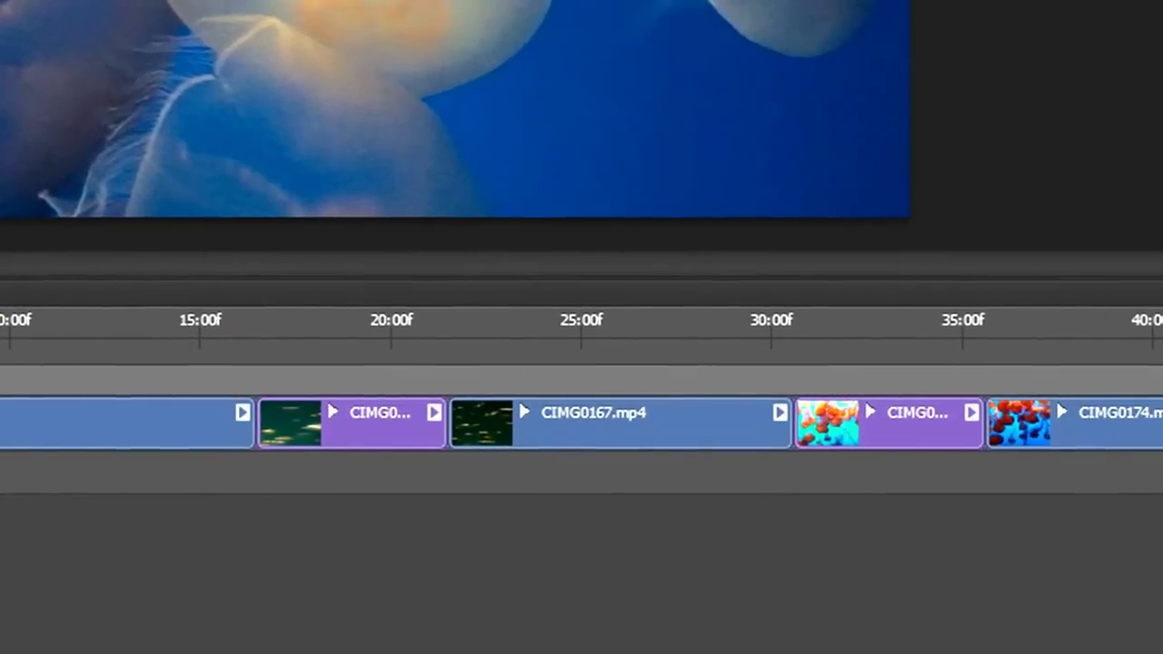
- Add Cross Fades at the five remaining joins, from after CIMG0170_1.mp4 through after CIMG0174.mp4
drag(34, 211, 251, 439)
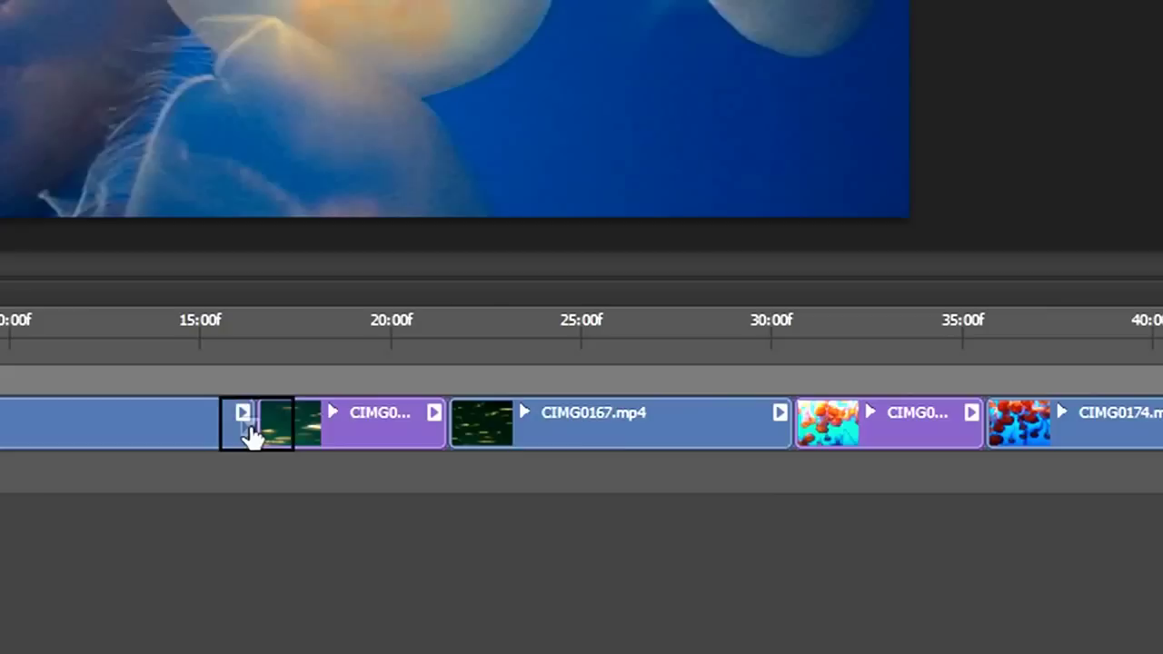
drag(231, 257, 374, 433)
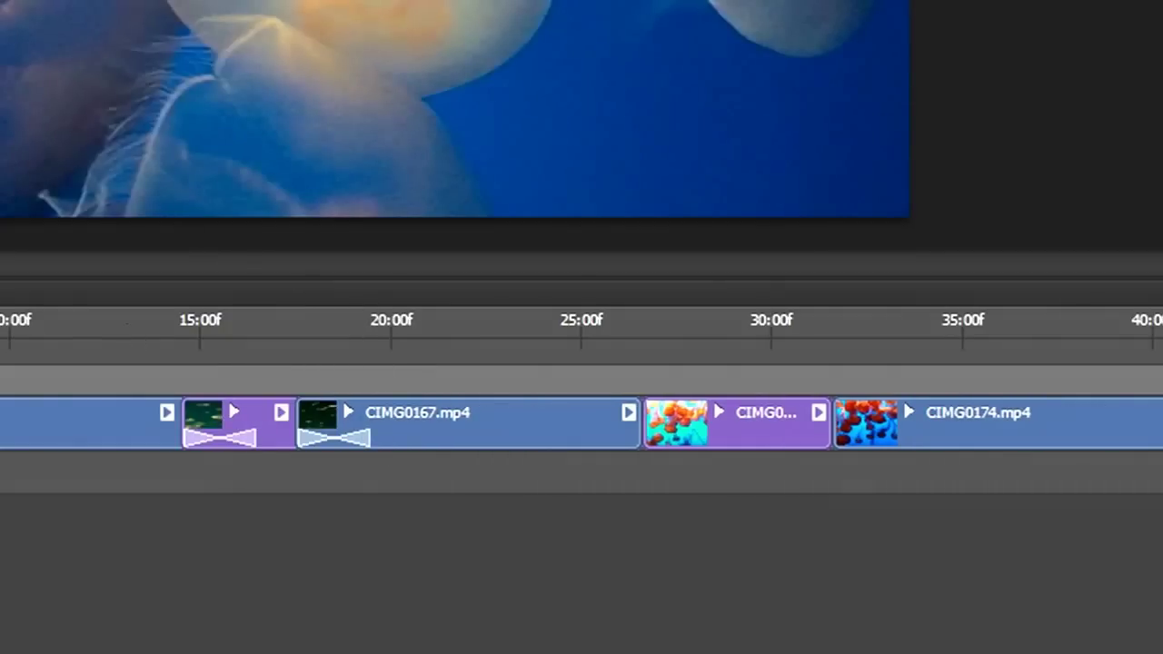
drag(268, 285, 638, 423)
drag(0, 187, 754, 440)
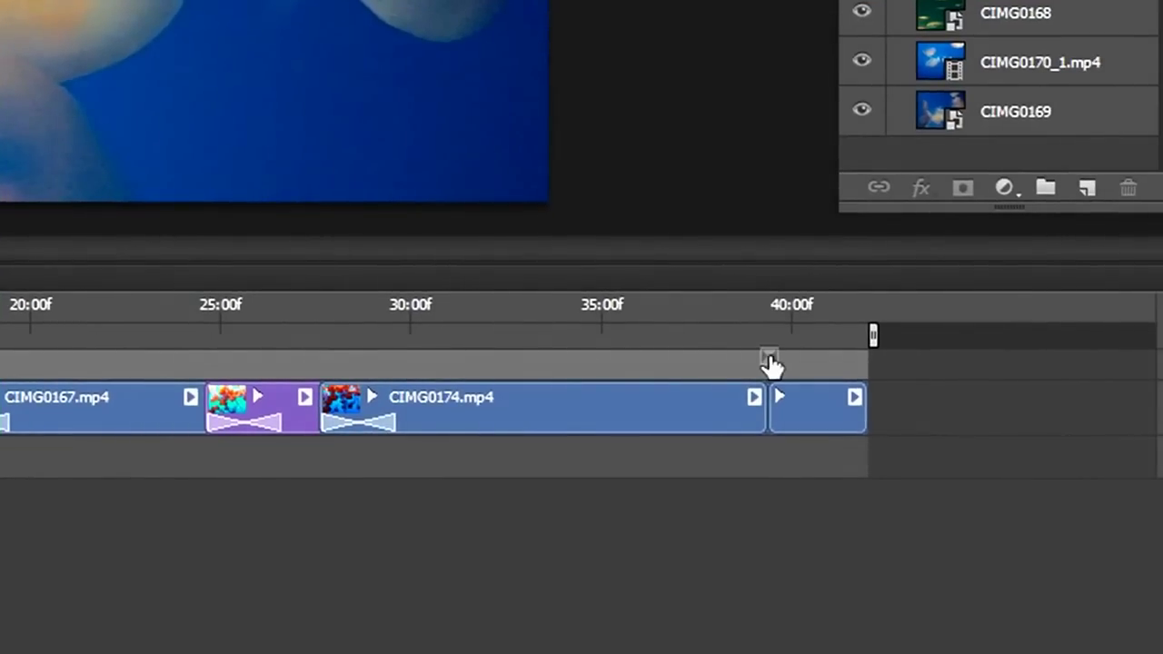
drag(770, 364, 671, 363)
- Shorten the final transition to 1 s and add a Fade to the end of the last clip
click(748, 421)
text(1)
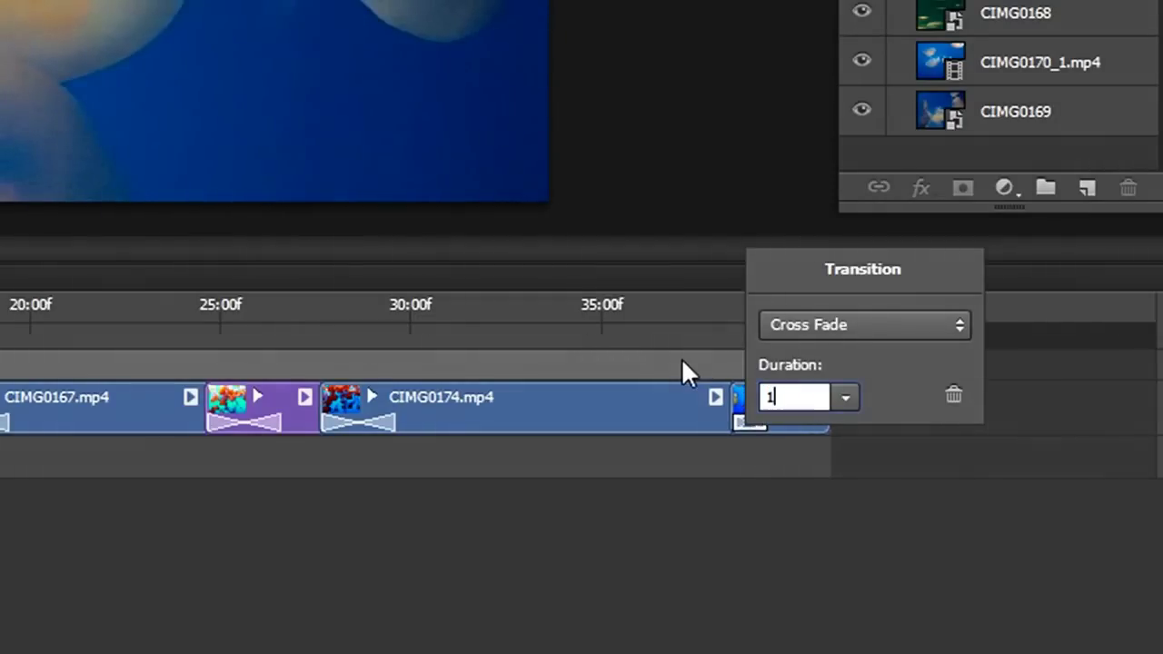
key(Return)
click(900, 583)
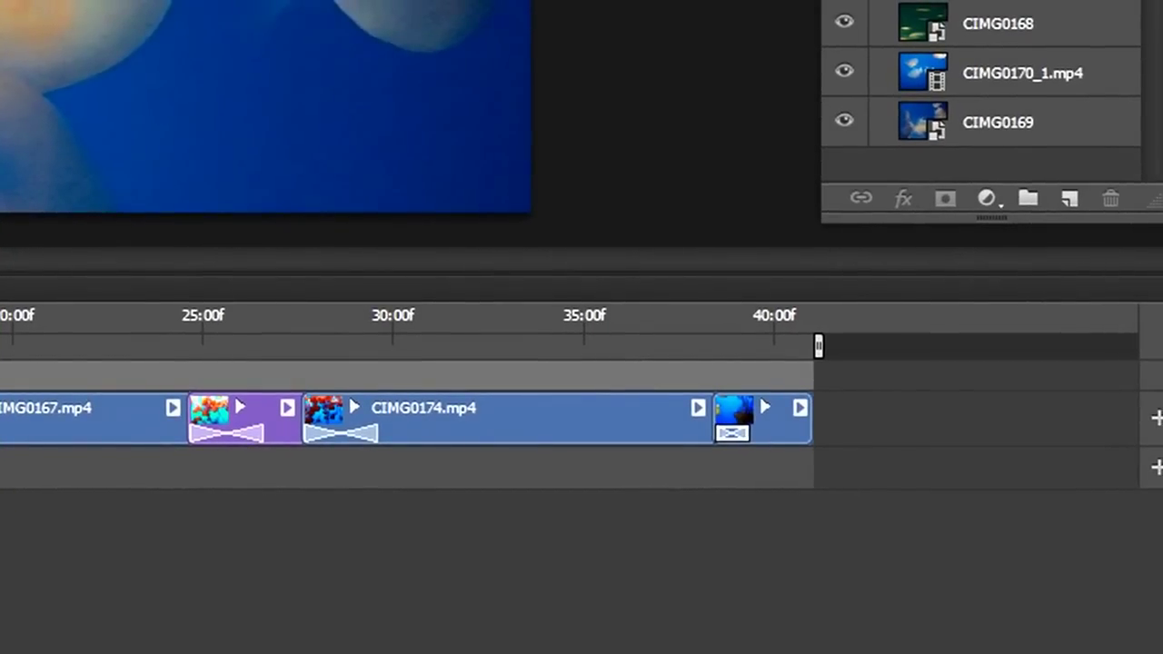
drag(71, 216, 784, 436)
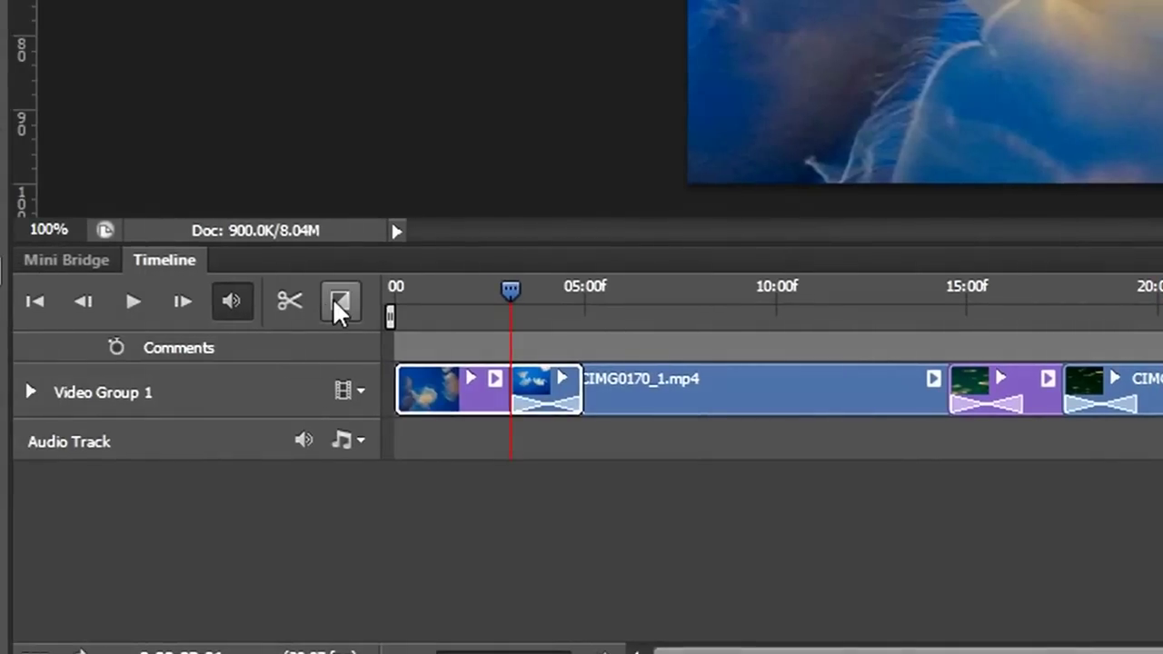
- Add Fade With Black to the start of the first clip and return the playhead to frame 00
click(334, 300)
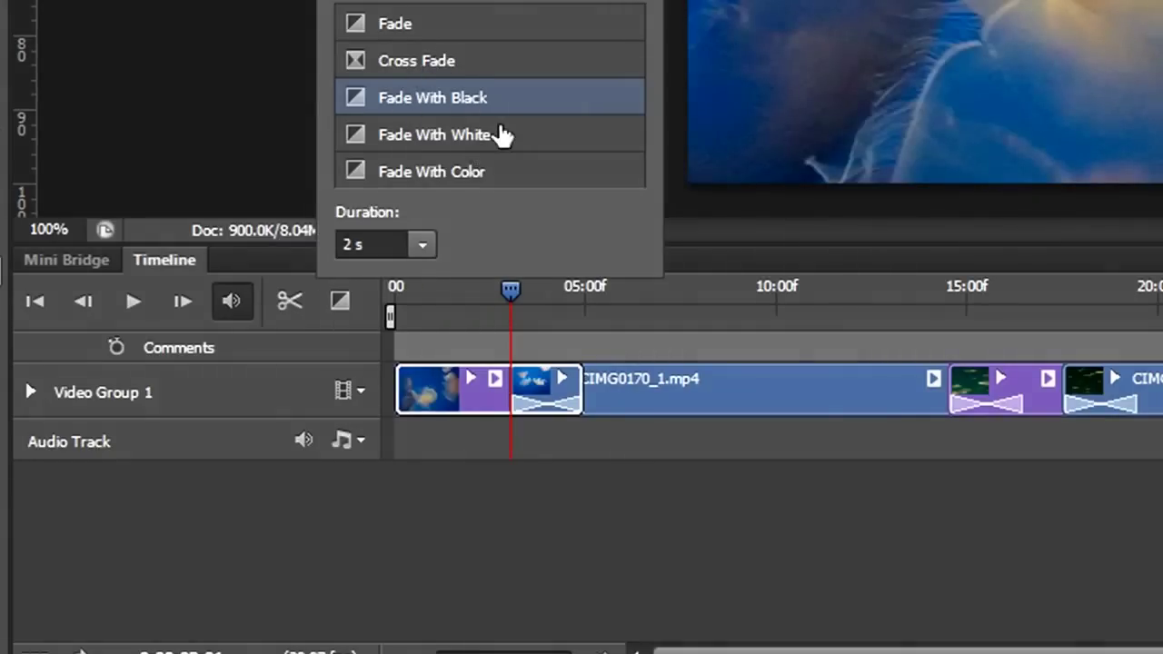
drag(535, 104, 418, 400)
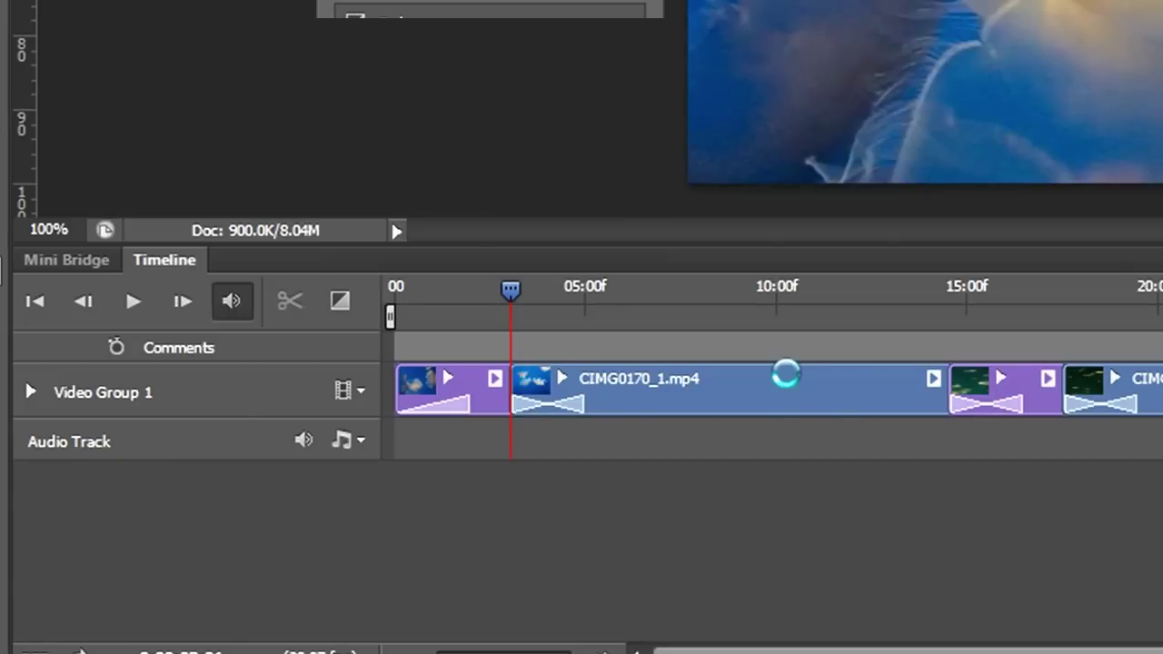
key(Home)
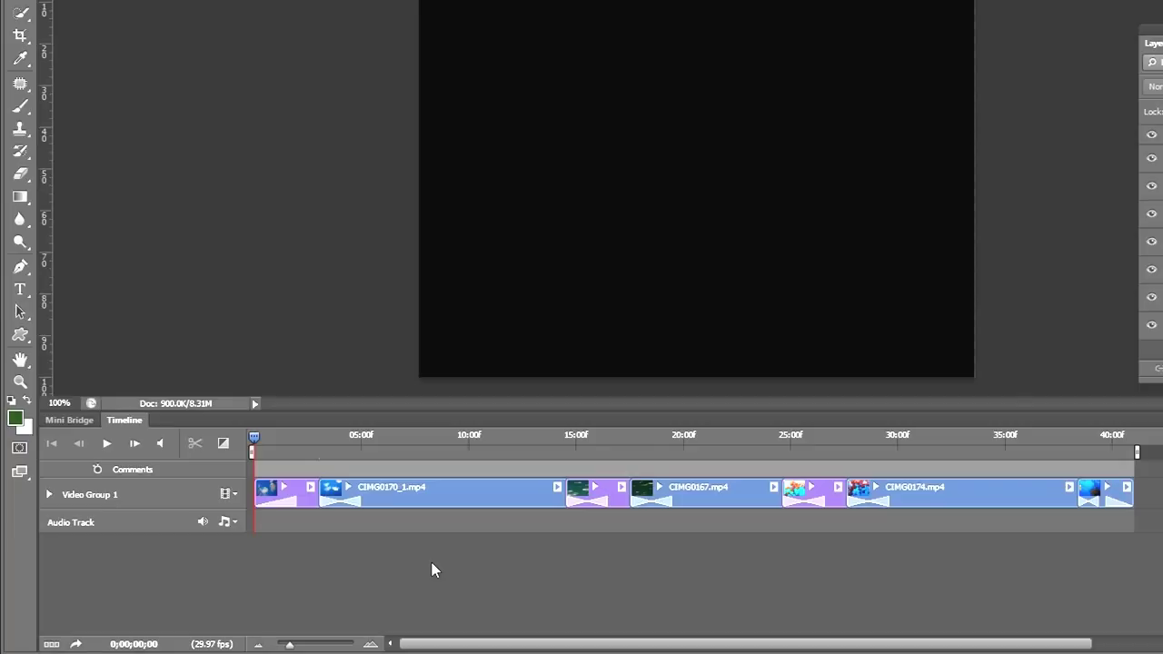
- Play the sequence, enable Allow Frame Skipping in the Timeline panel menu, and play it again
key(space)
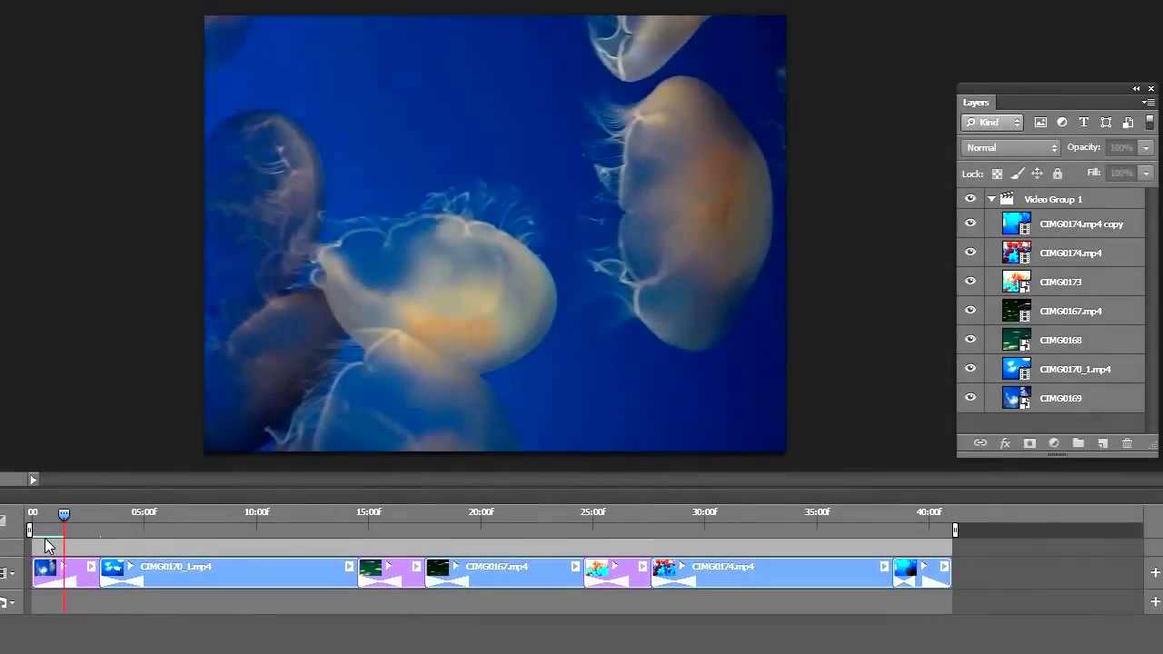
key(space)
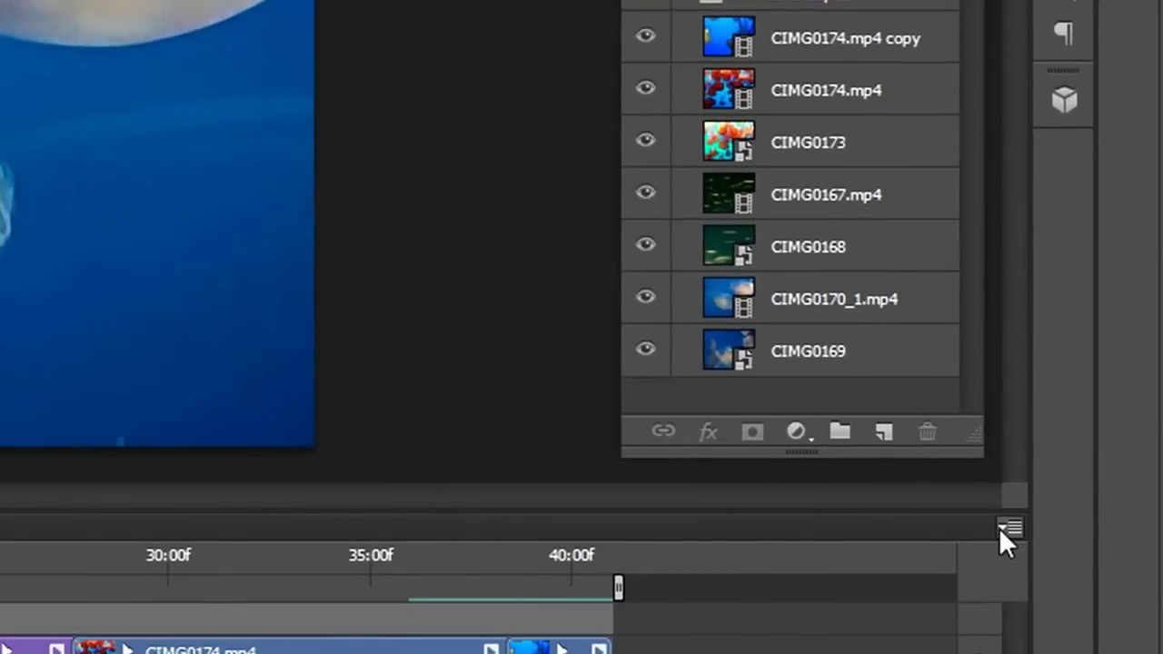
click(1005, 526)
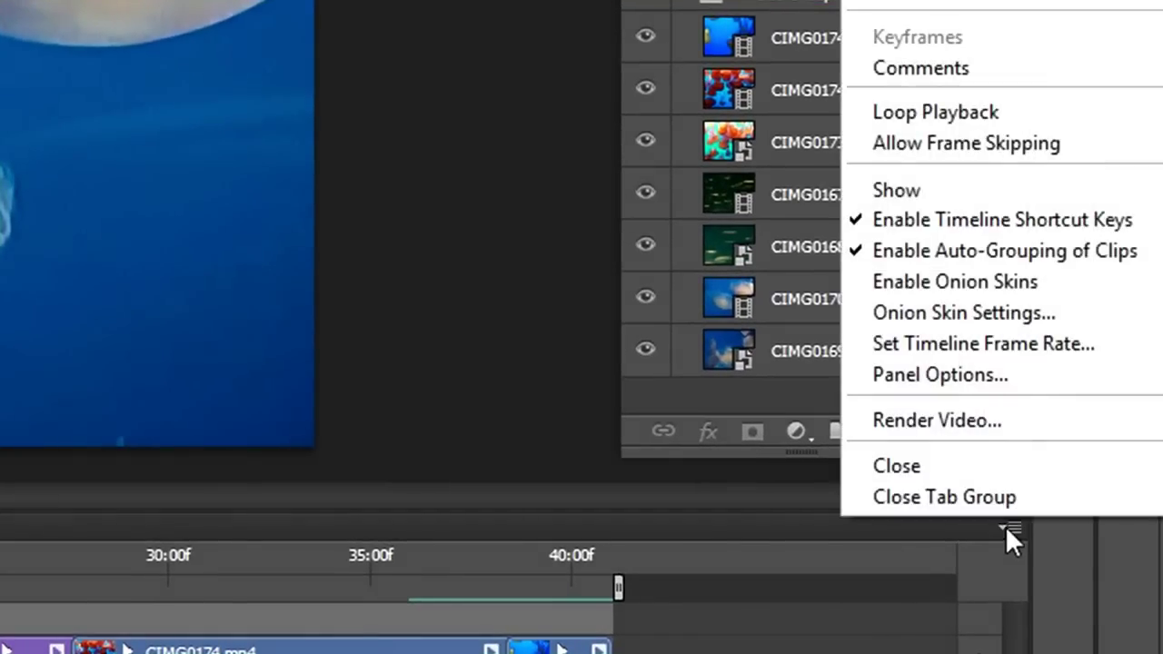
click(908, 141)
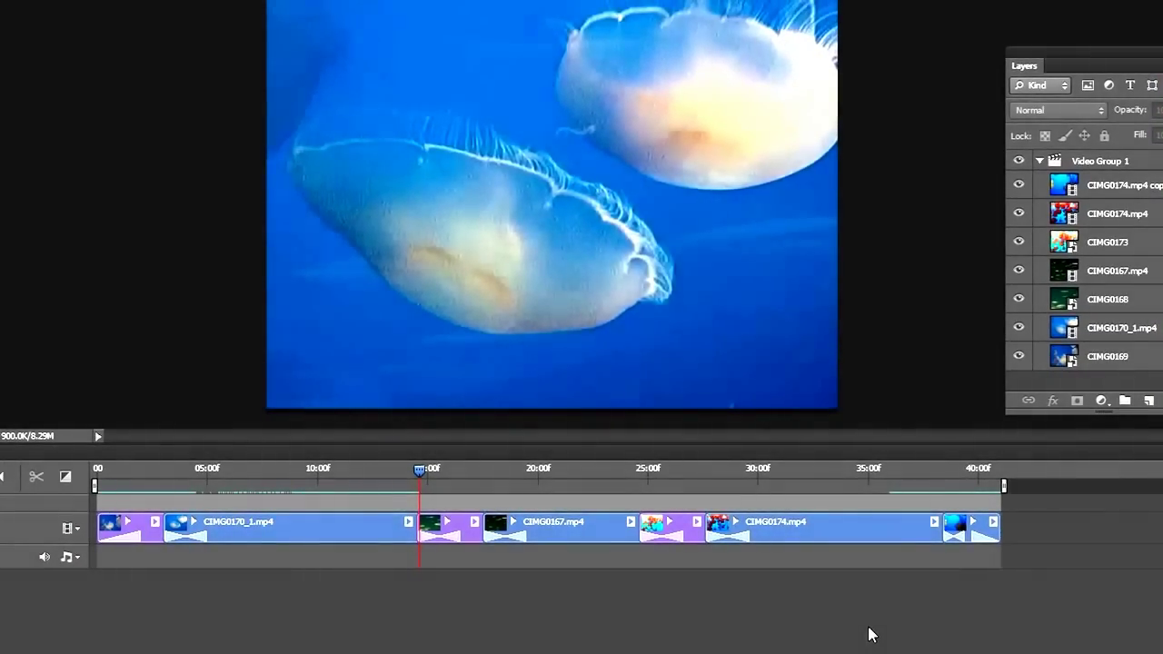
key(space)
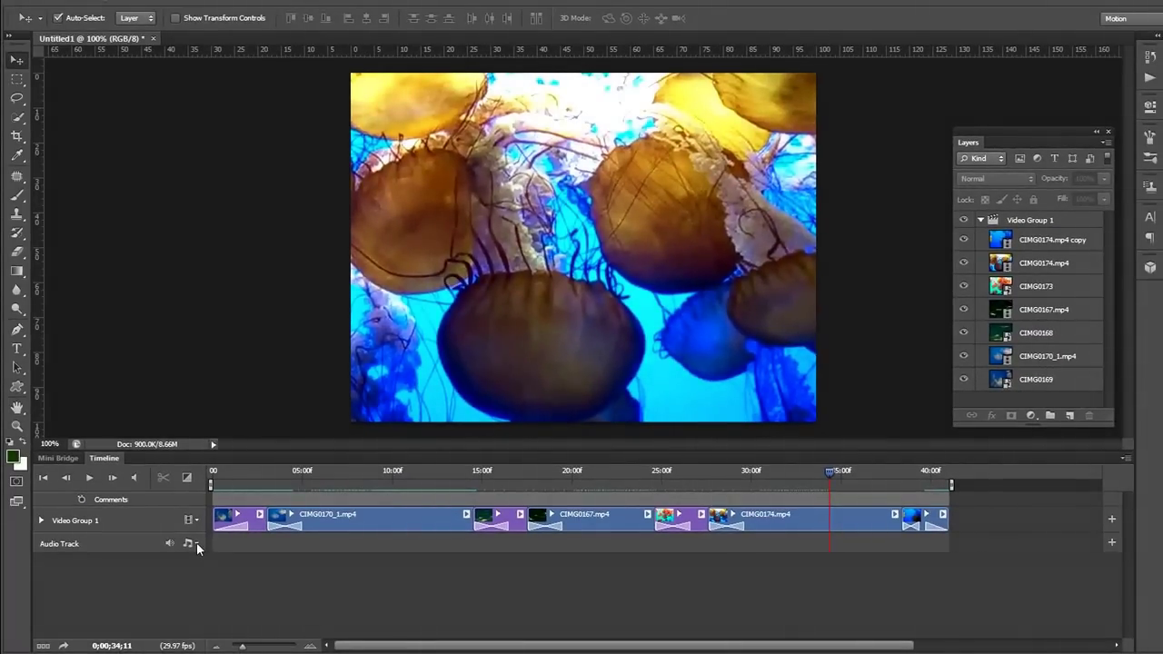
- Add VariousArtists-04-04-StarTrek.mp3 to the audio track using Add Audio
click(196, 542)
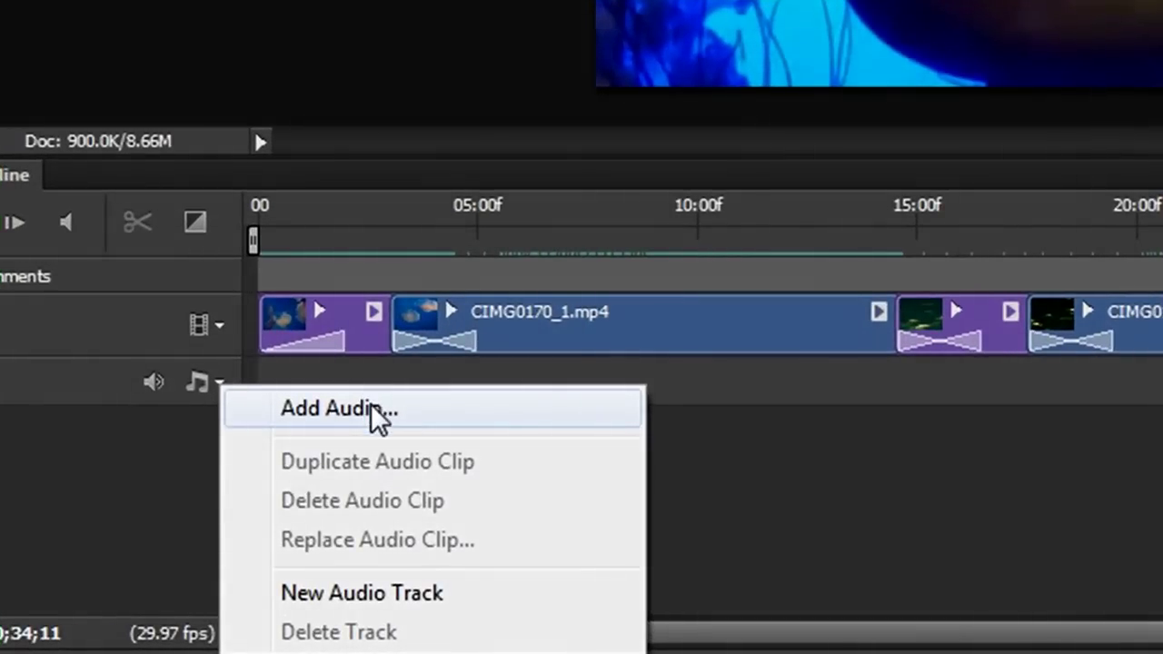
click(371, 409)
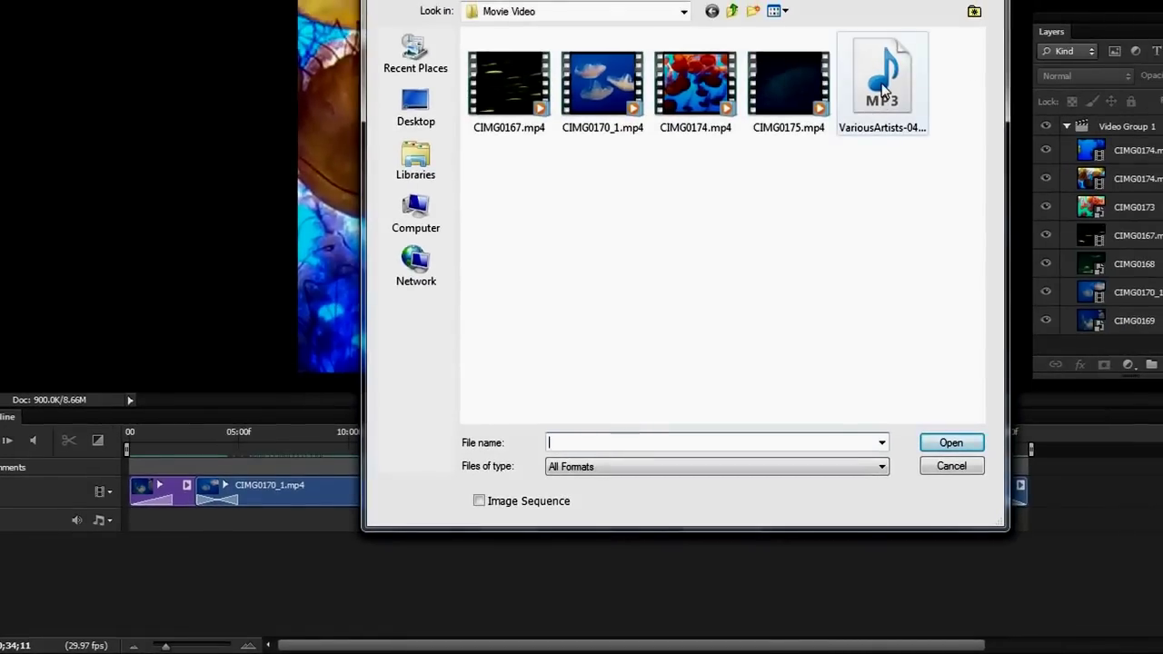
click(884, 91)
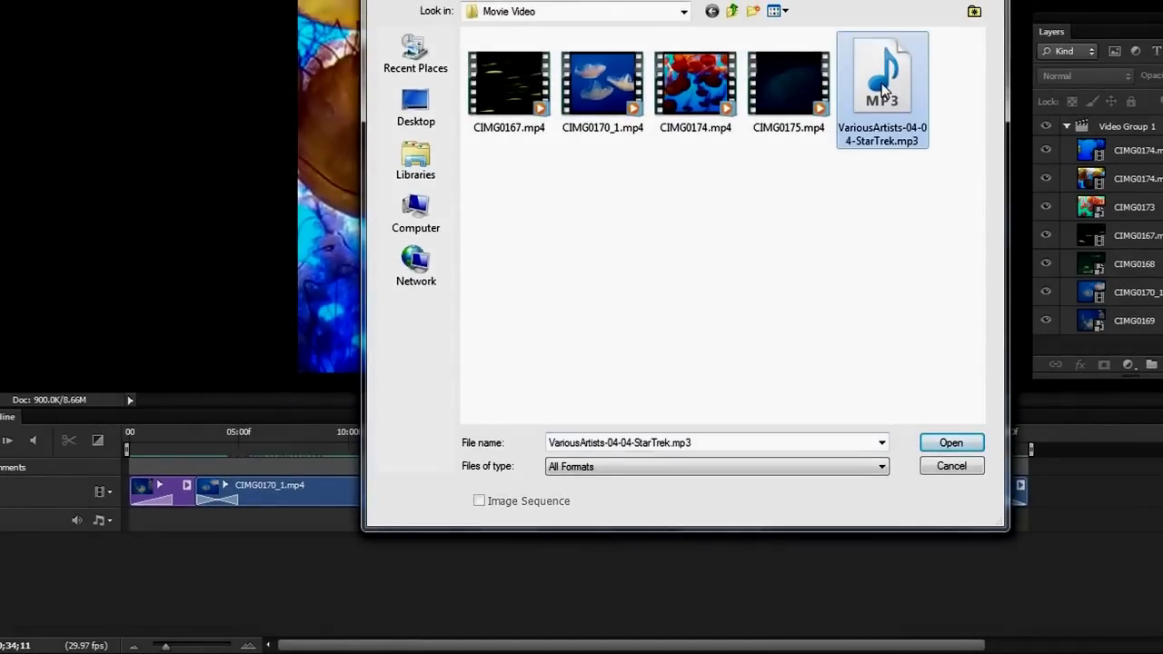
click(949, 442)
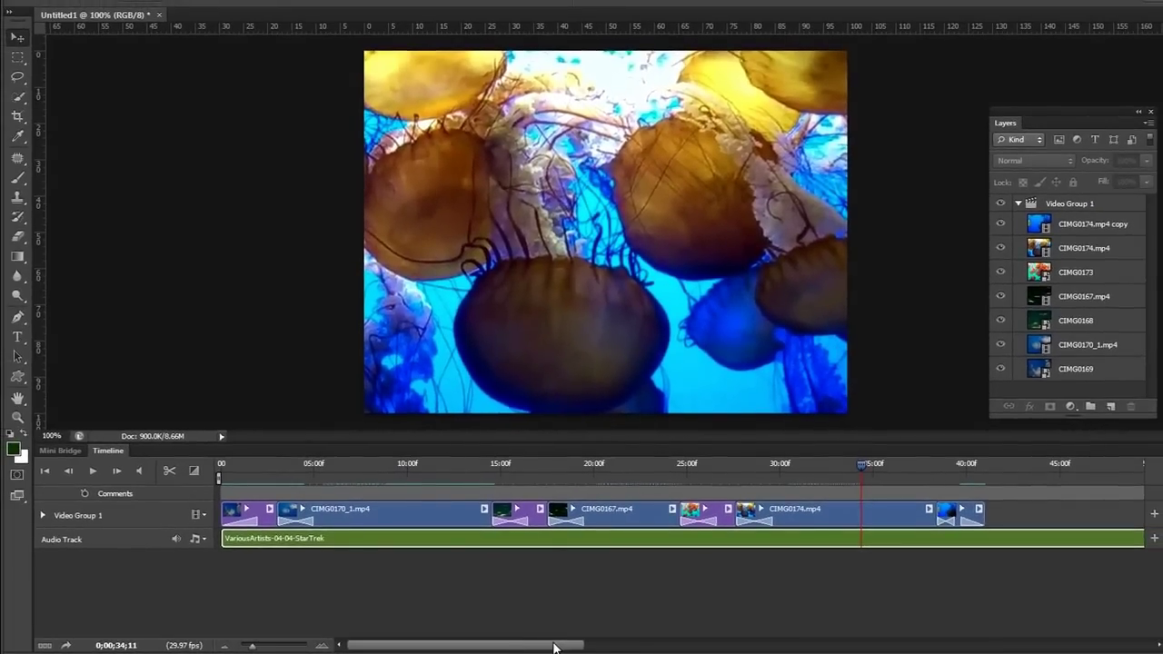
- Zoom the timeline out and trim the StarTrek soundtrack to end with the video at 39:11
drag(519, 645, 706, 645)
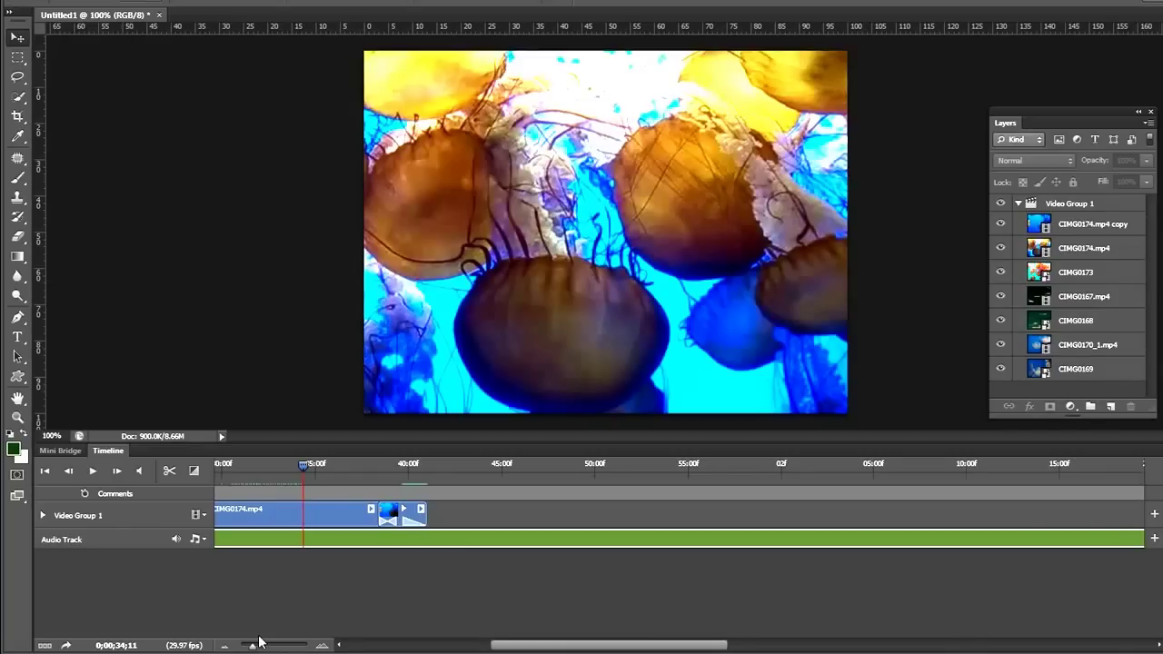
drag(252, 647, 249, 648)
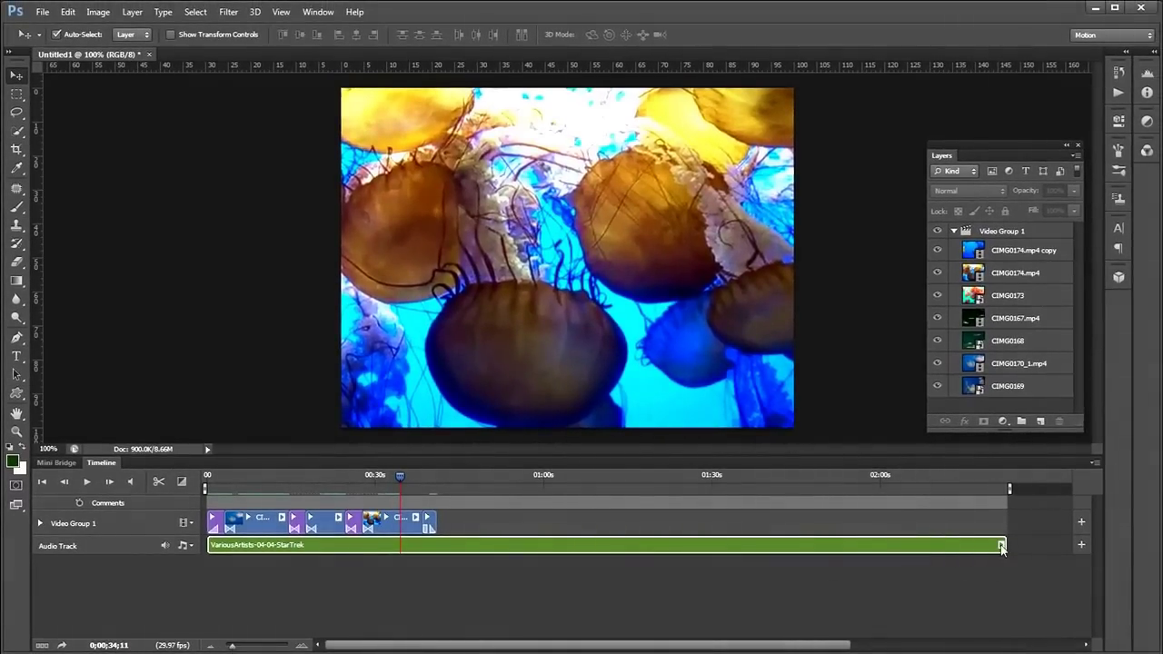
drag(1002, 544, 432, 548)
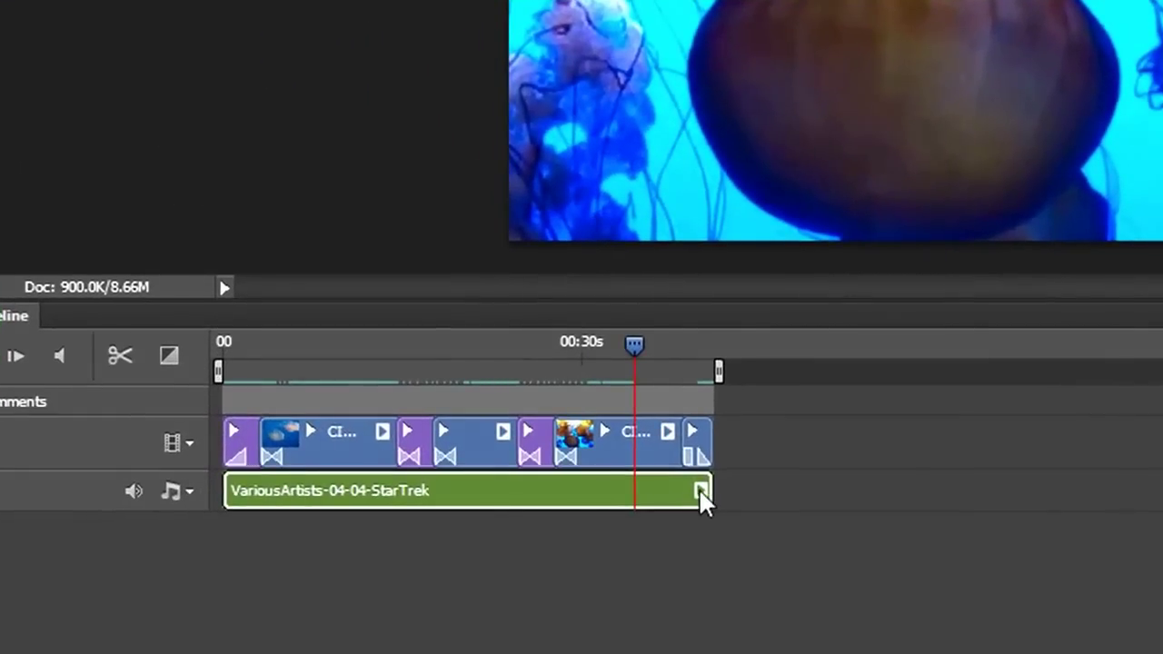
- Give the StarTrek soundtrack a 6-second fade-out and a 6-second fade-in
click(701, 490)
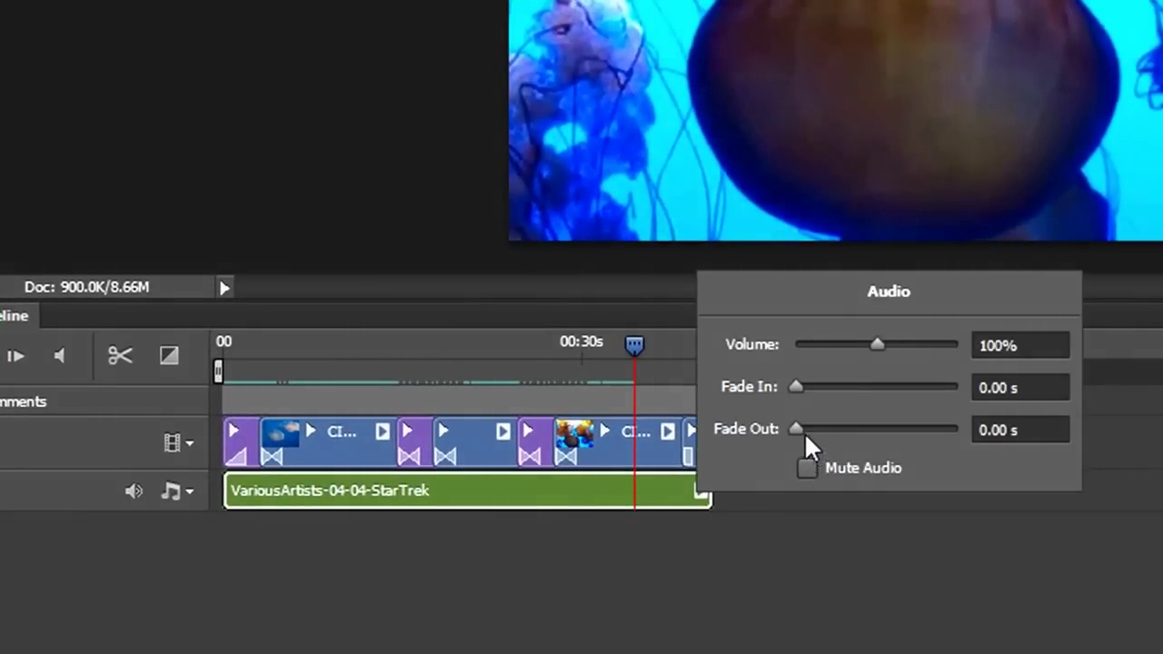
click(1046, 432)
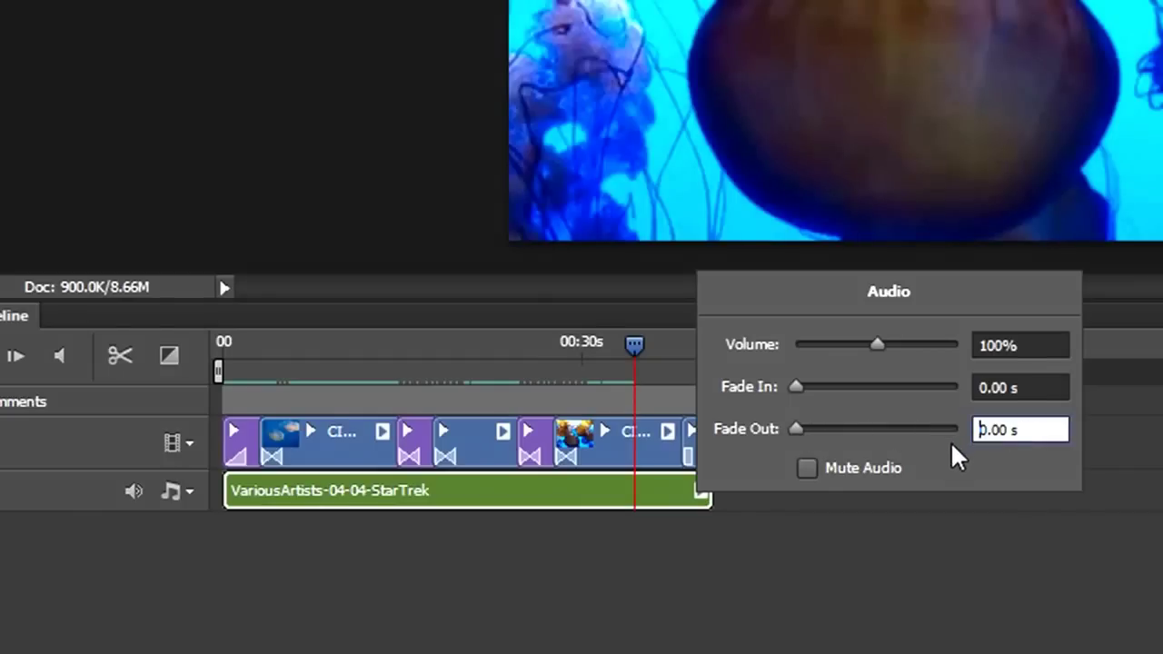
text(6)
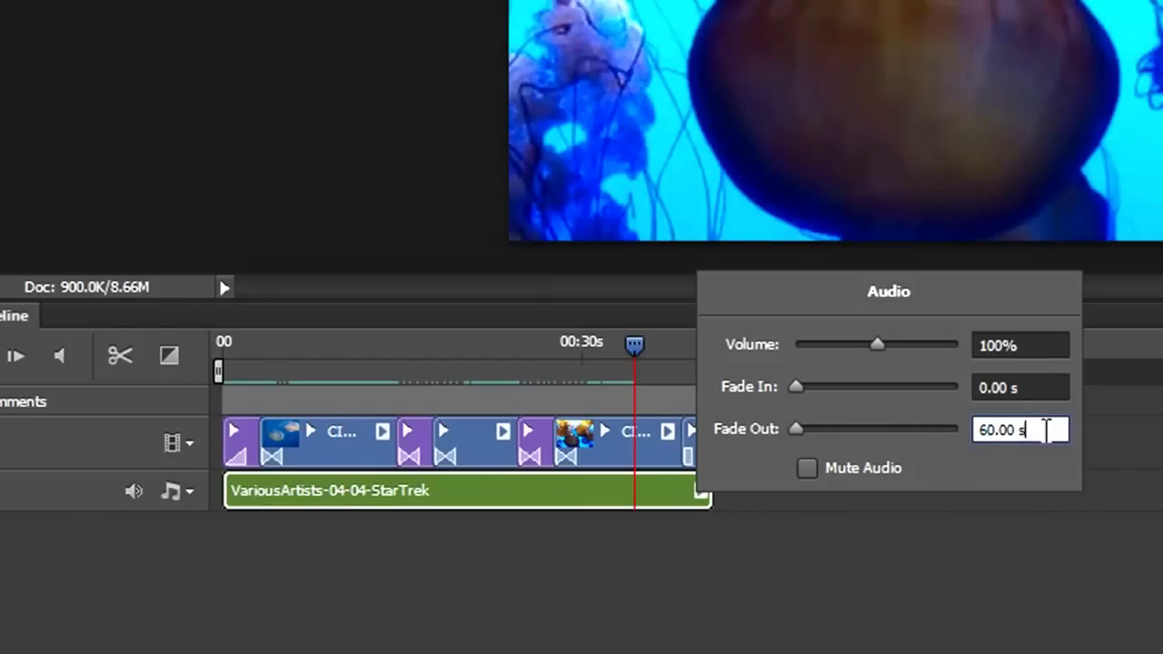
key(Return)
text(6)
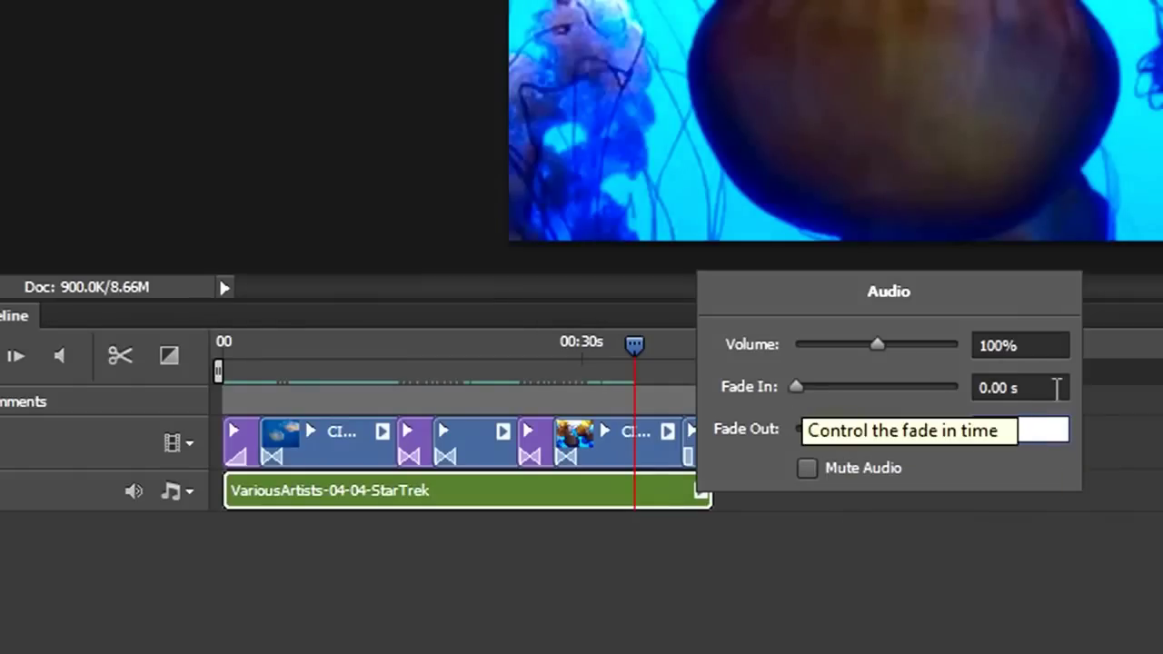
click(1052, 390)
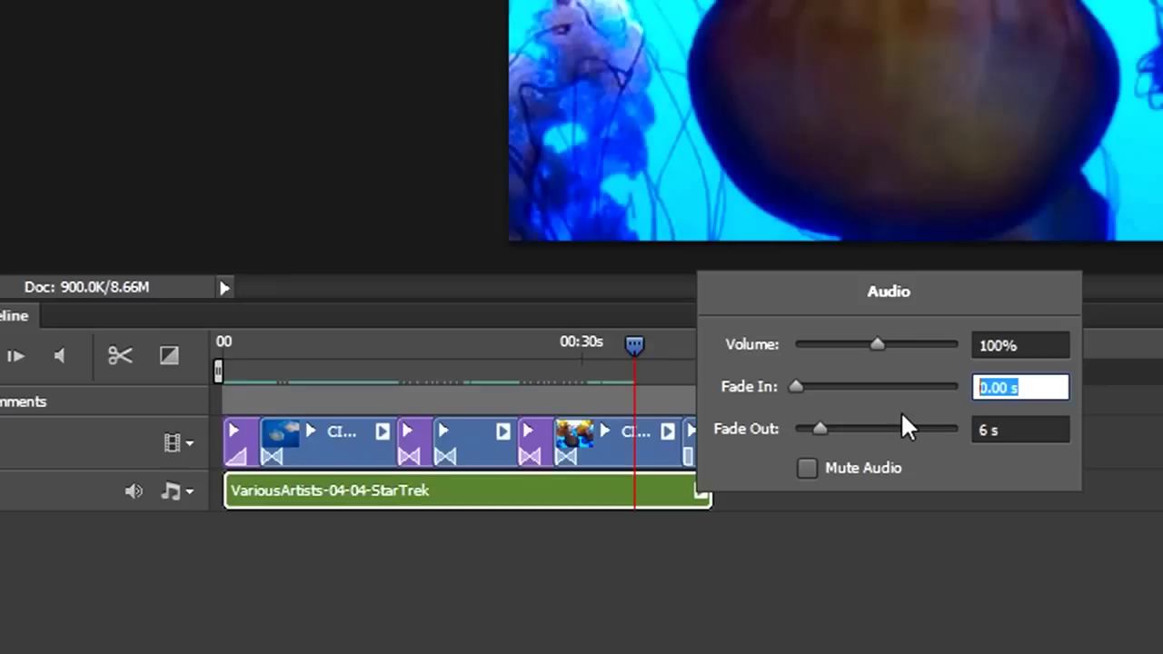
text(6)
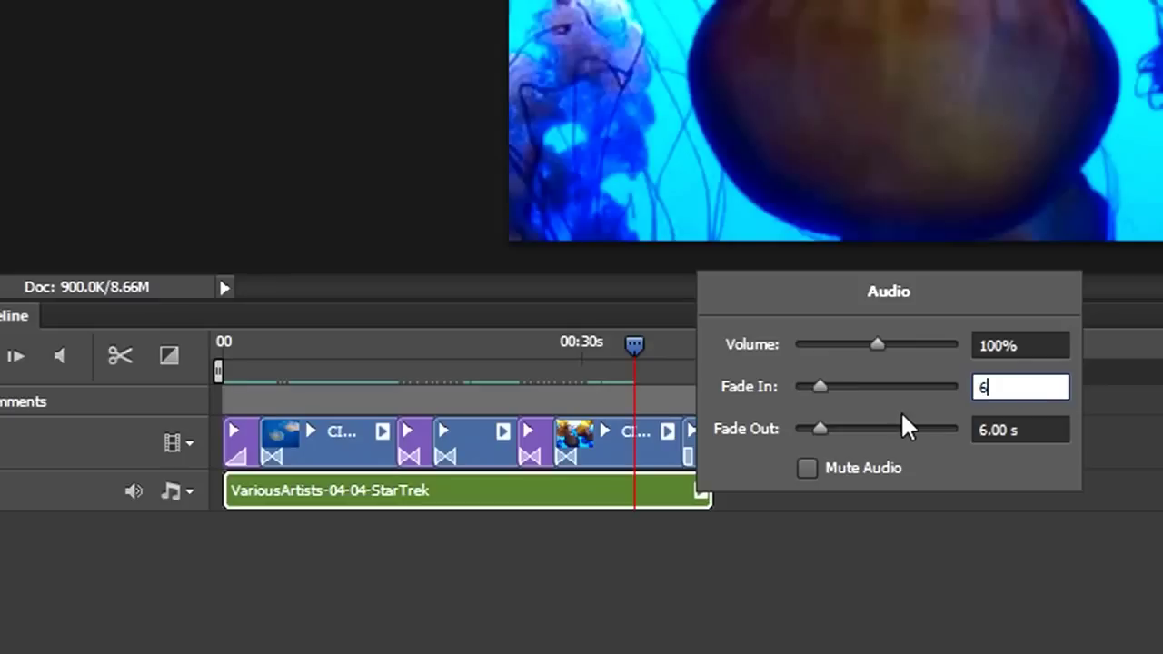
click(1039, 599)
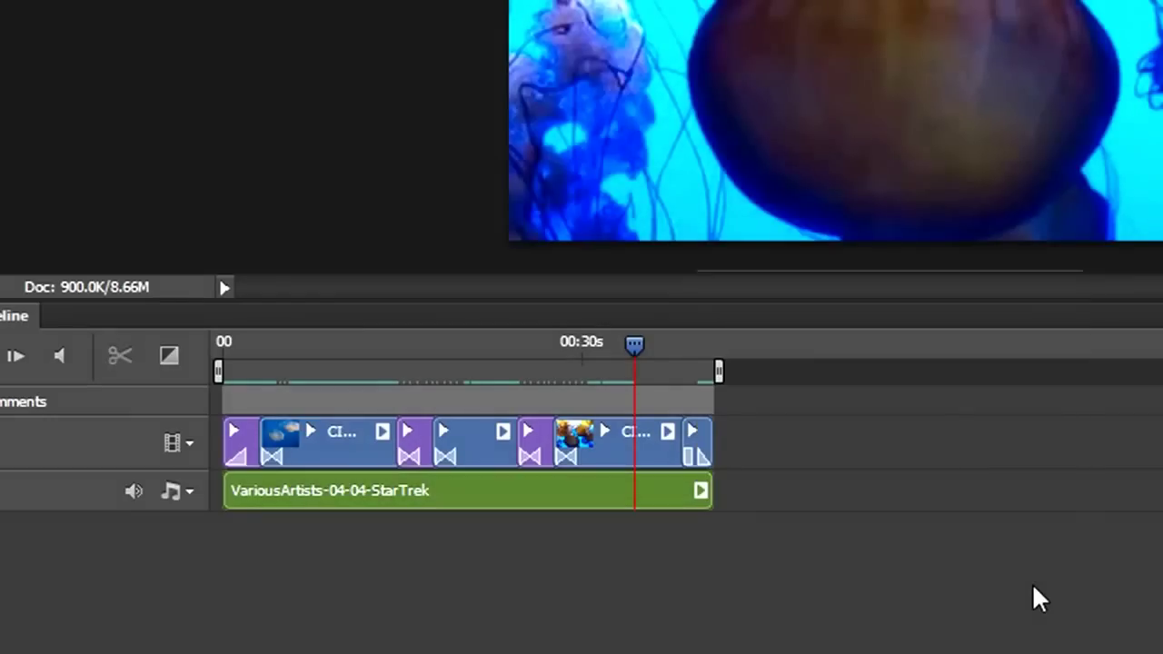
- Enable timeline audio, then preview the timeline from the start and stop partway
click(67, 356)
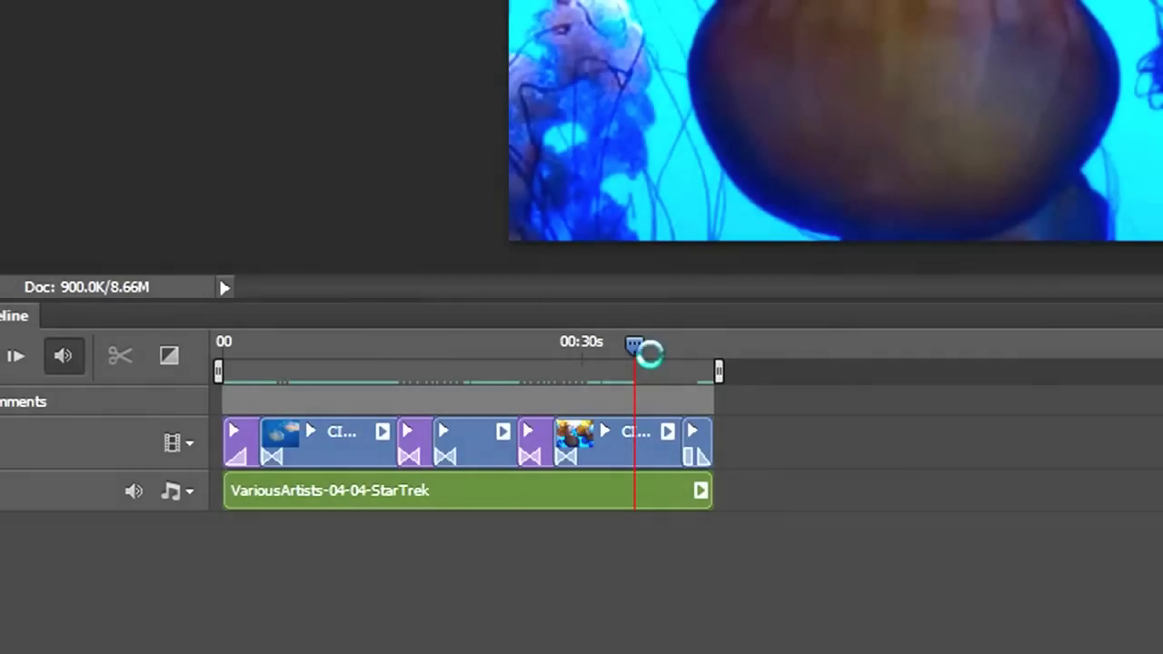
key(Home)
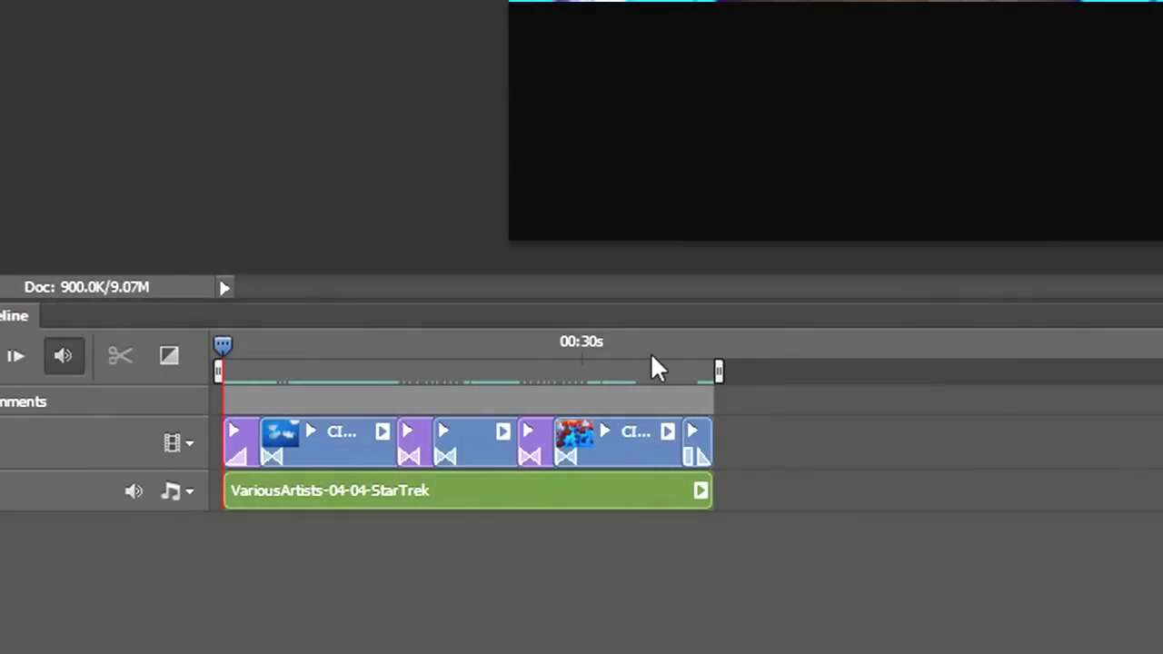
key(space)
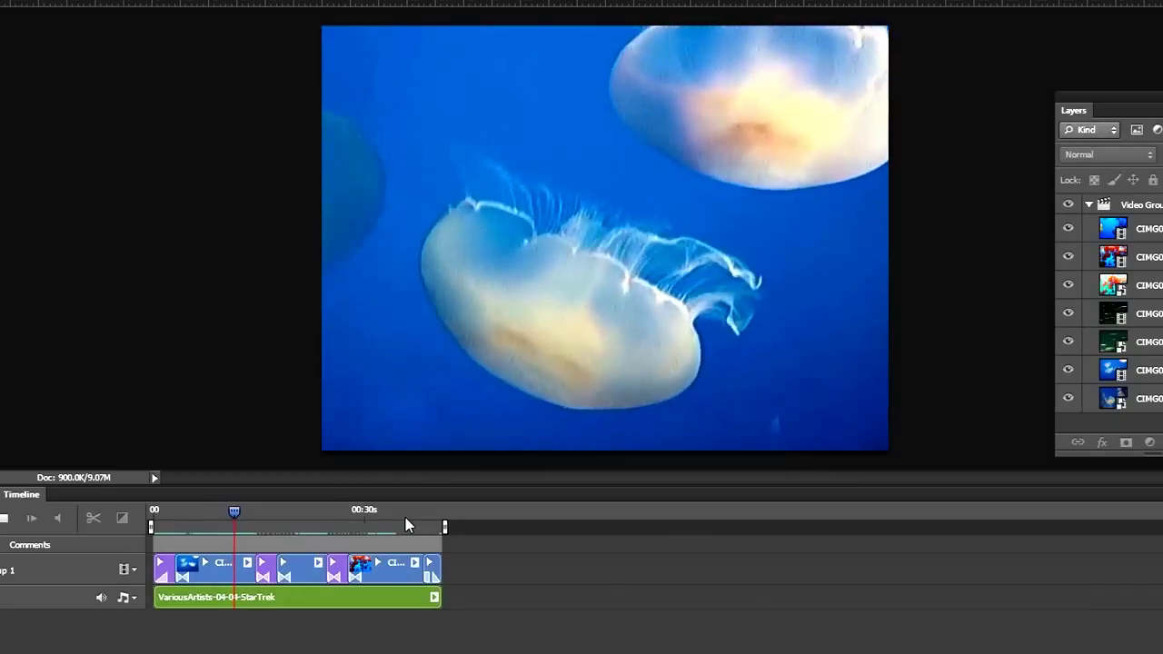
key(space)
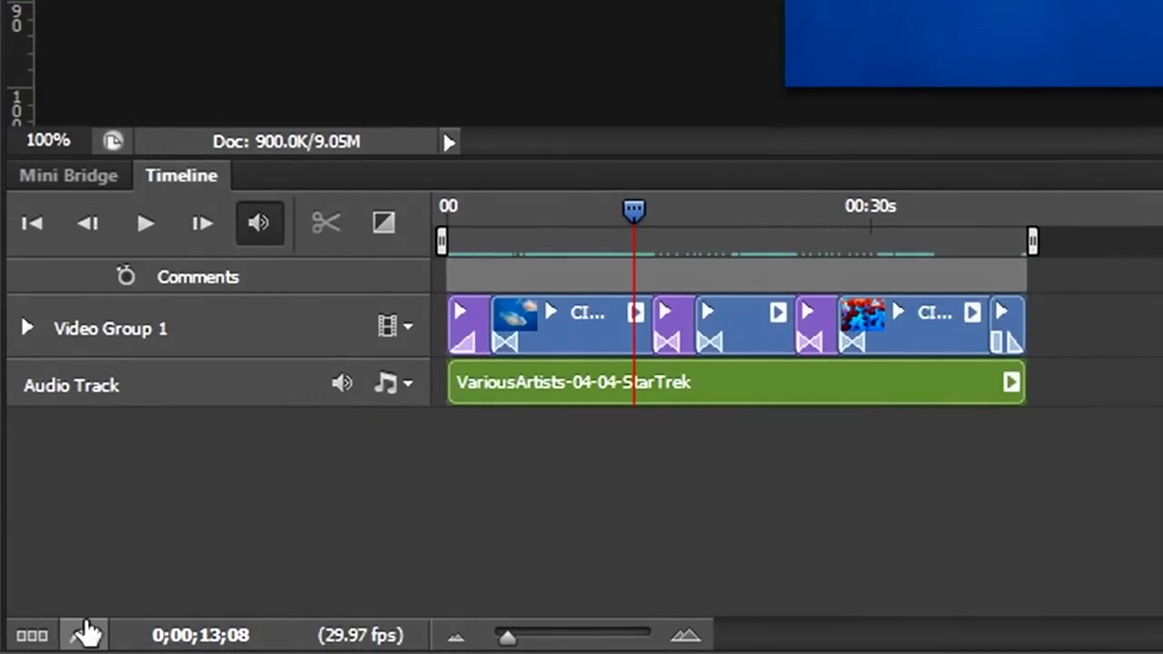
- Open the Render Video dialog via File > Export > Render Video
click(84, 637)
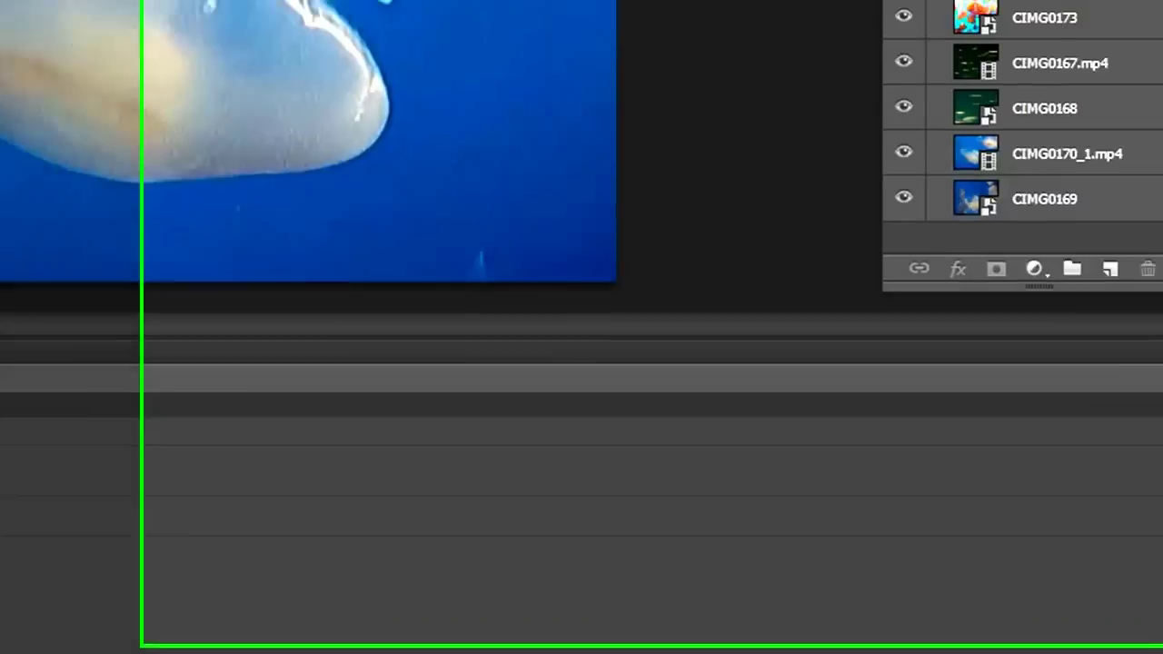
click(1039, 375)
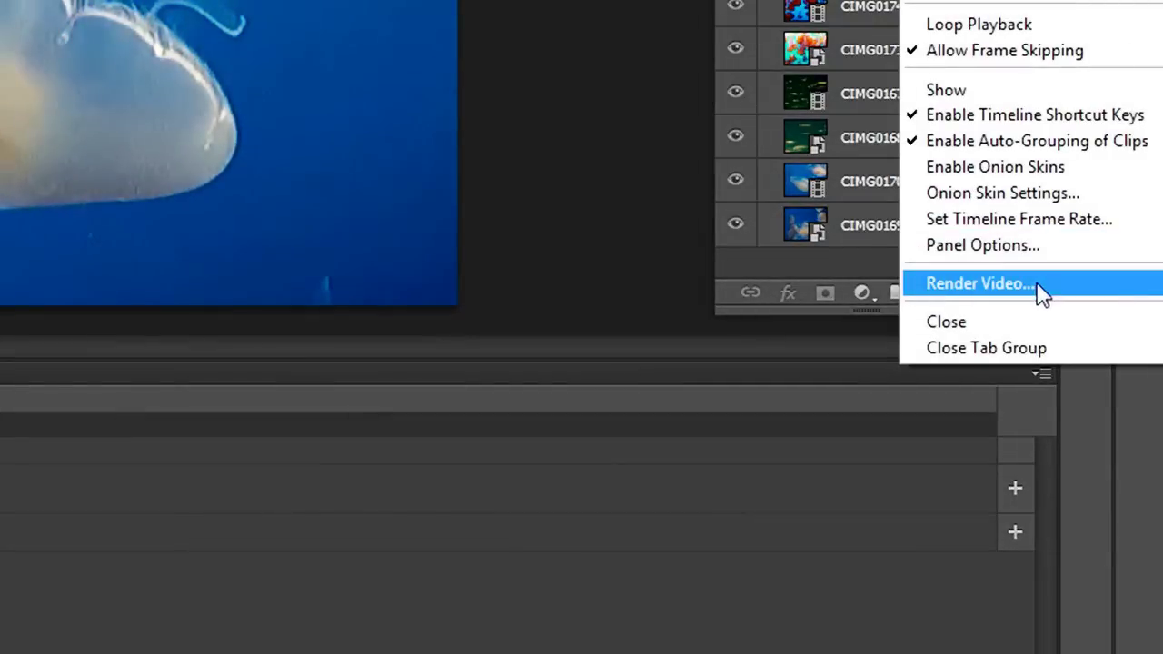
click(1040, 289)
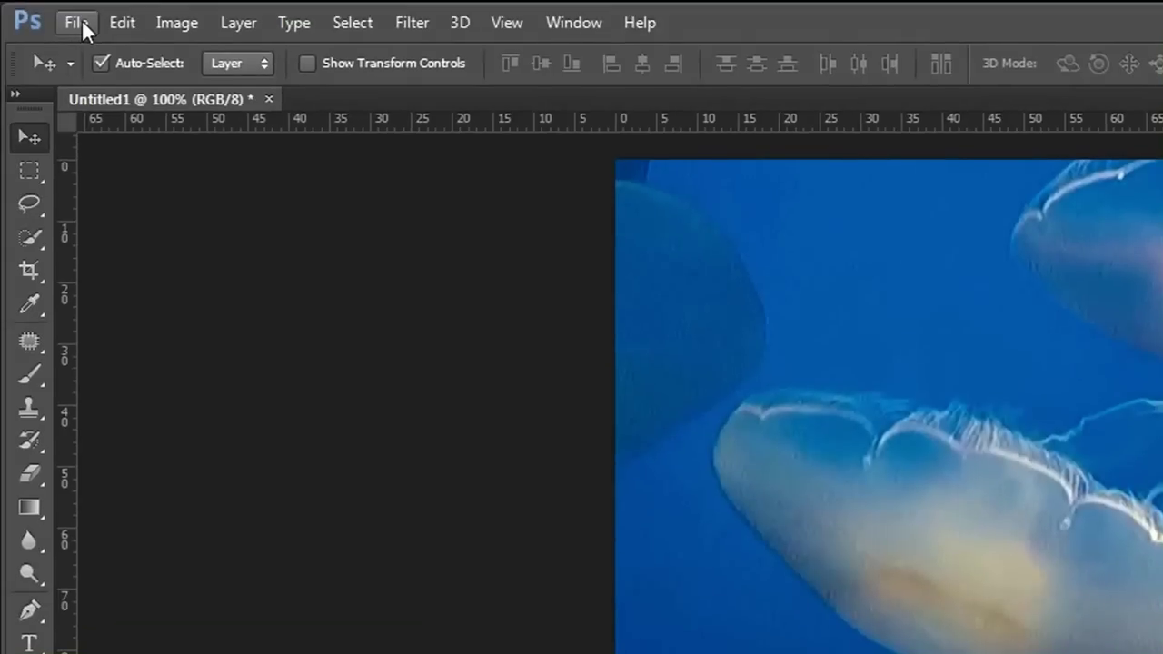
click(80, 22)
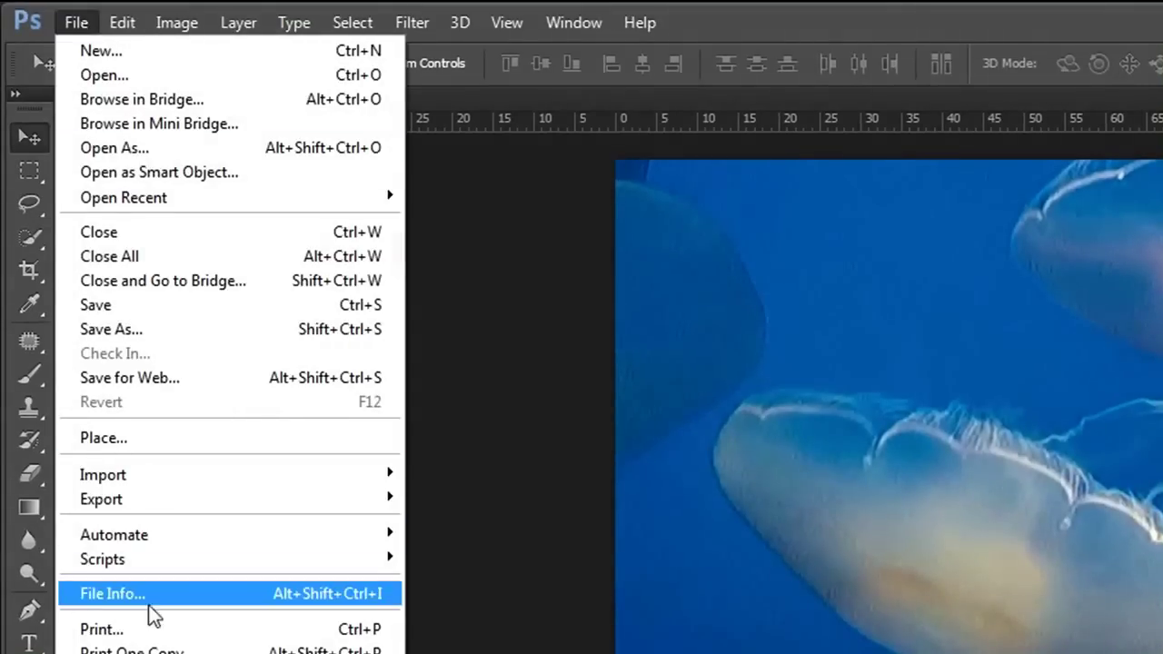
mouse_move(141, 501)
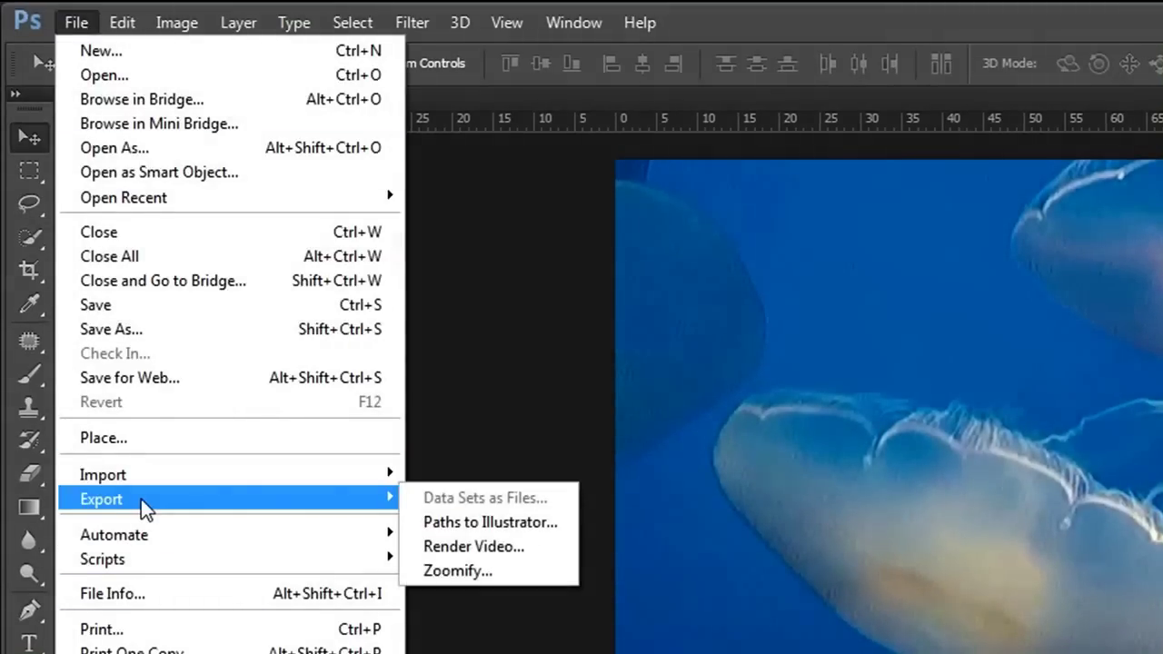
click(538, 549)
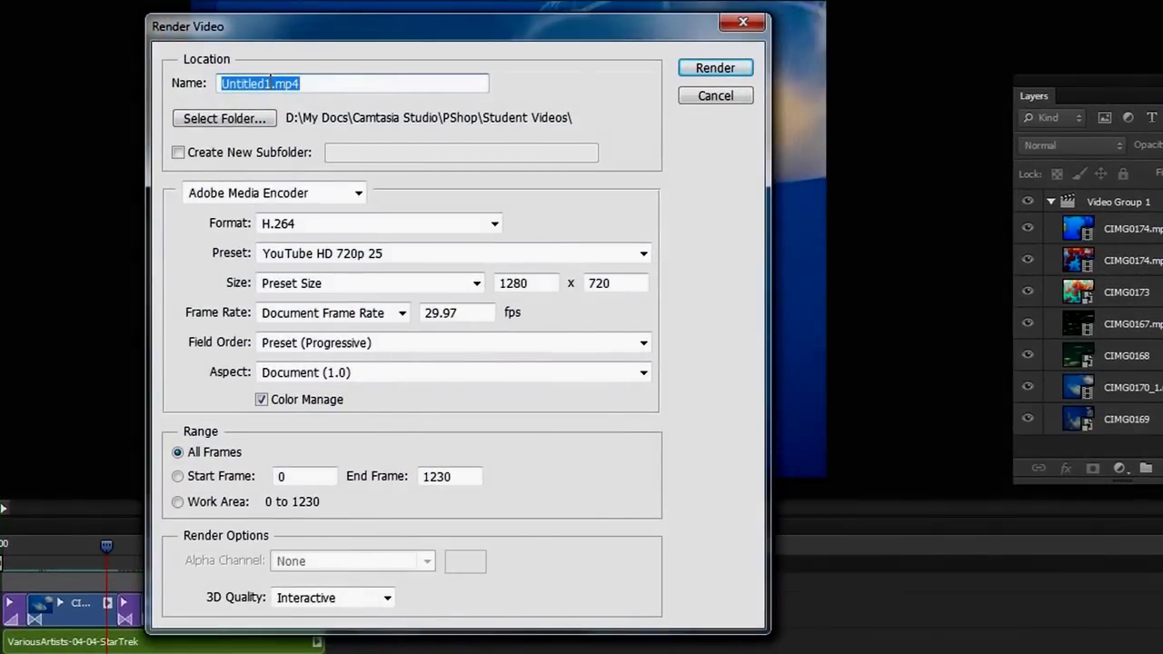
- Name the output Montrey and keep the YouTube HD 720p 25 preset
drag(270, 80, 168, 95)
text(Montr)
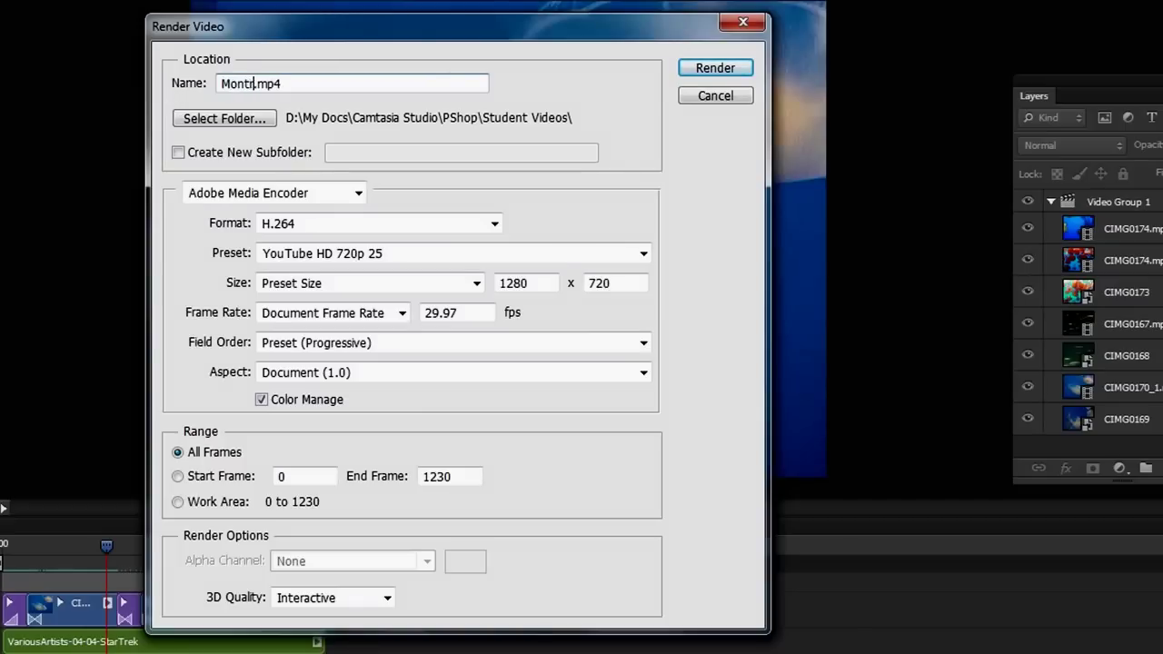
text(ey)
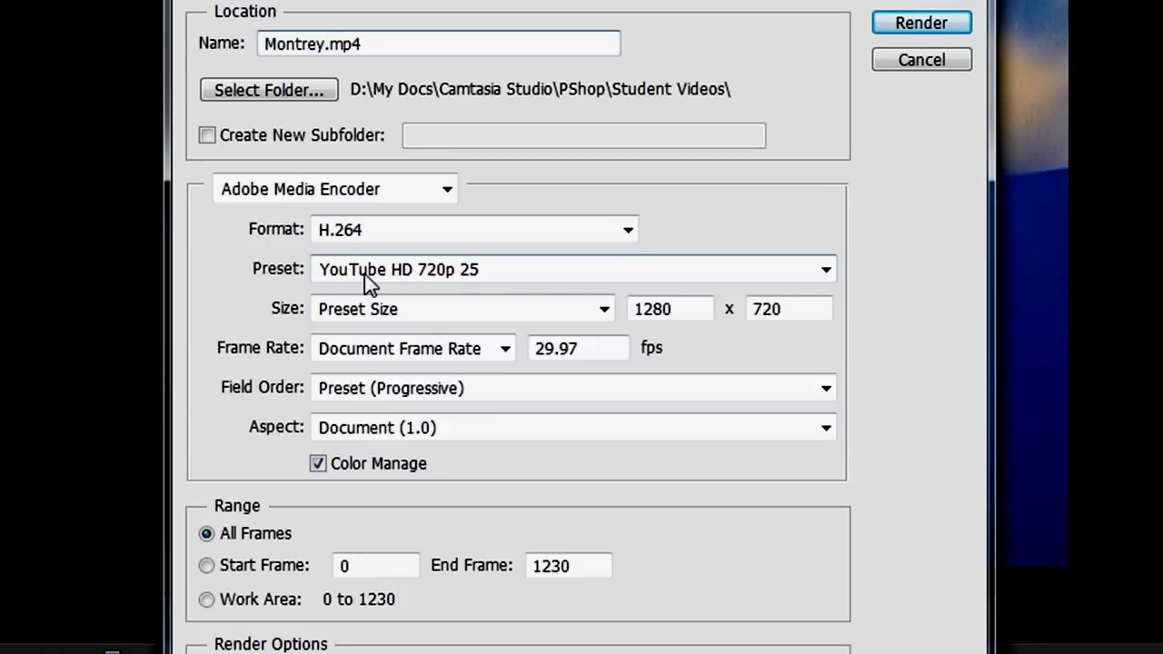
click(823, 273)
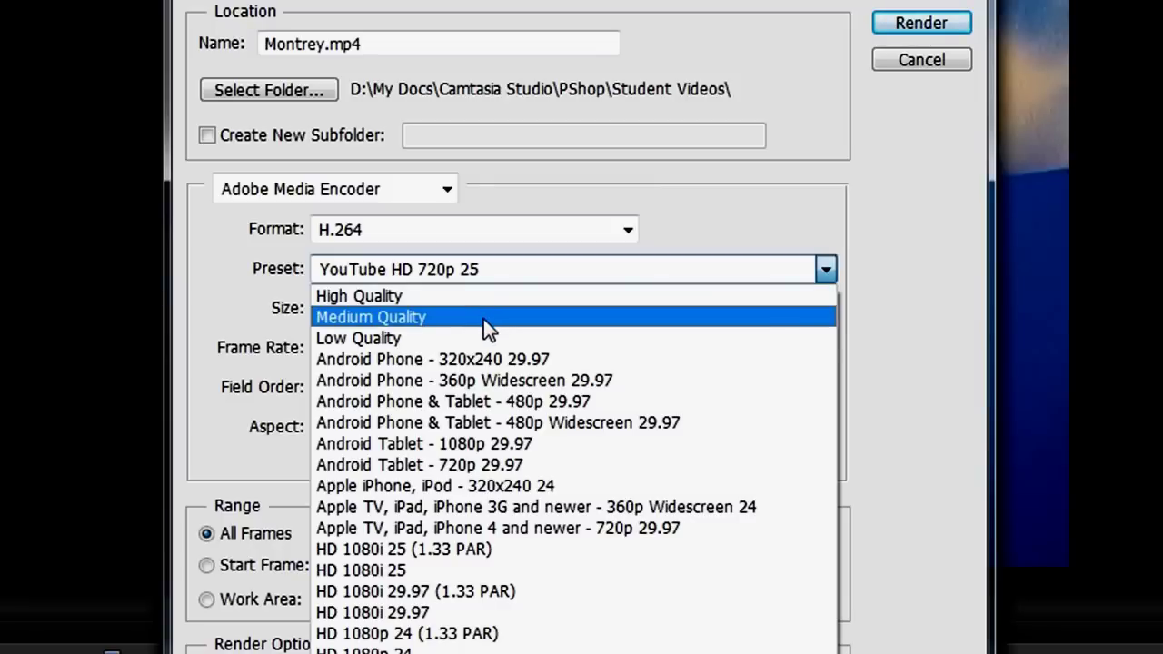
click(909, 293)
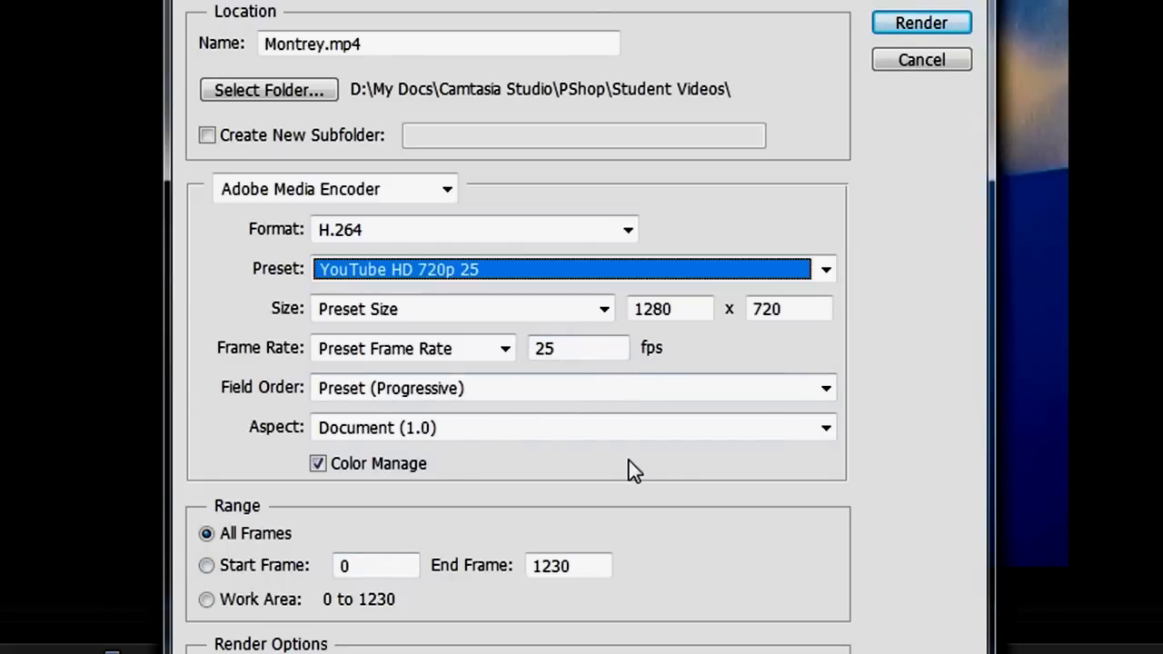
key(shift+Tab)
key(shift+Tab)
key(shift+Tab)
key(shift+Tab)
key(shift+Tab)
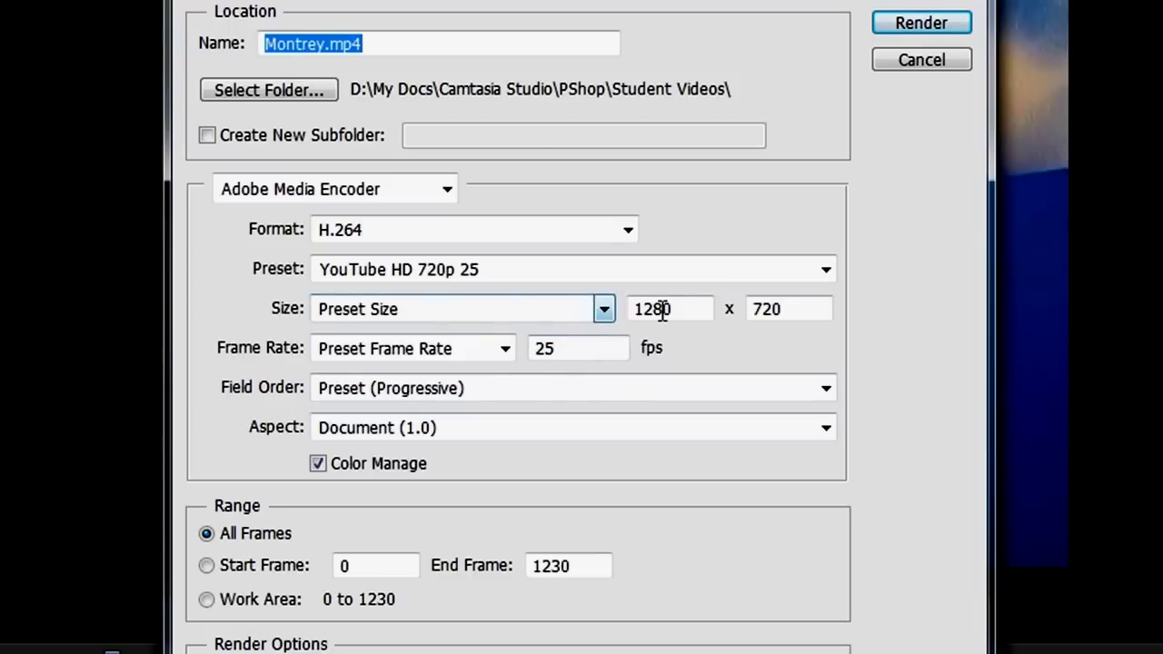
- Set render Size to Document Size (640 x 480) and Frame Rate to Document Frame Rate (29.97 fps)
click(603, 310)
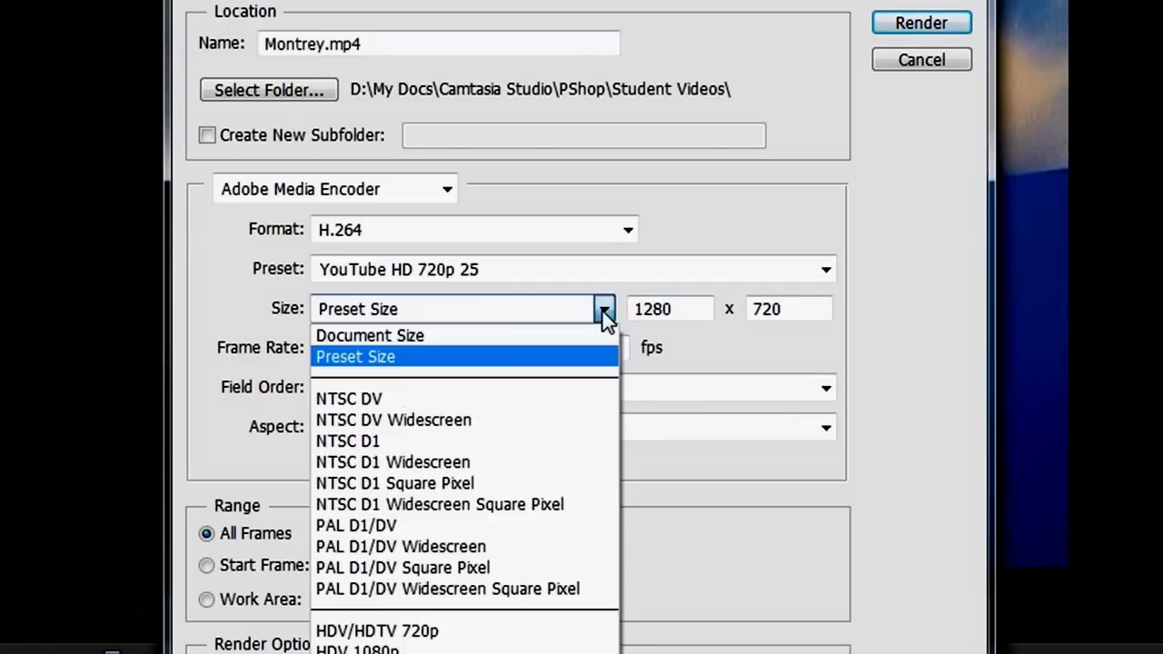
click(559, 335)
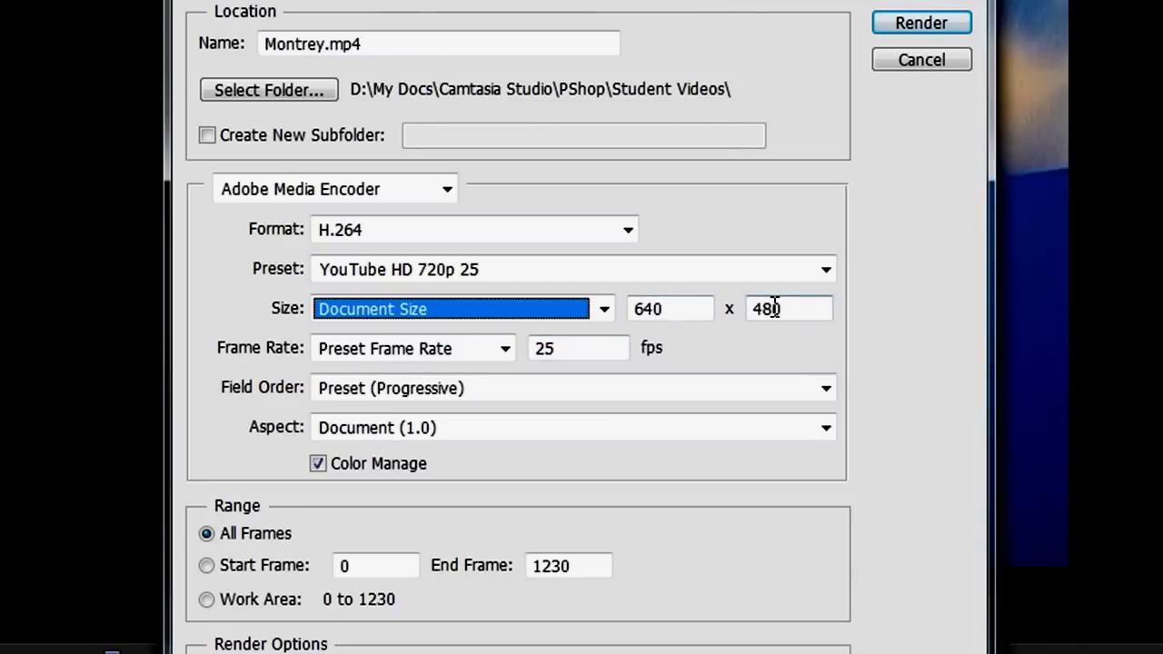
click(505, 349)
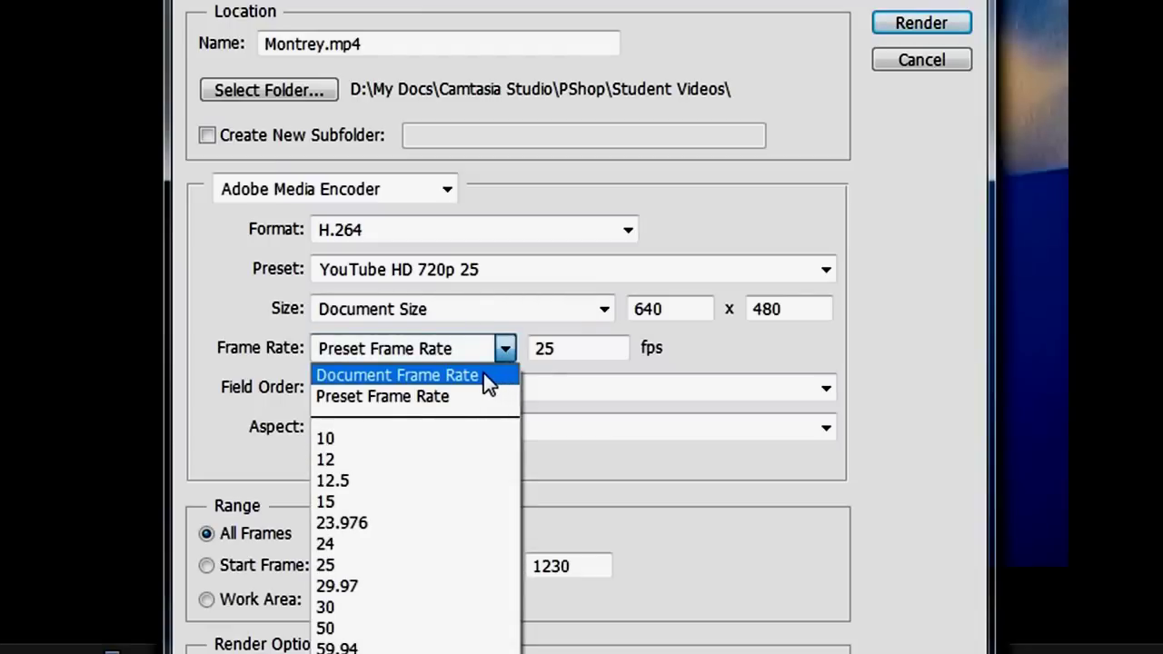
click(483, 375)
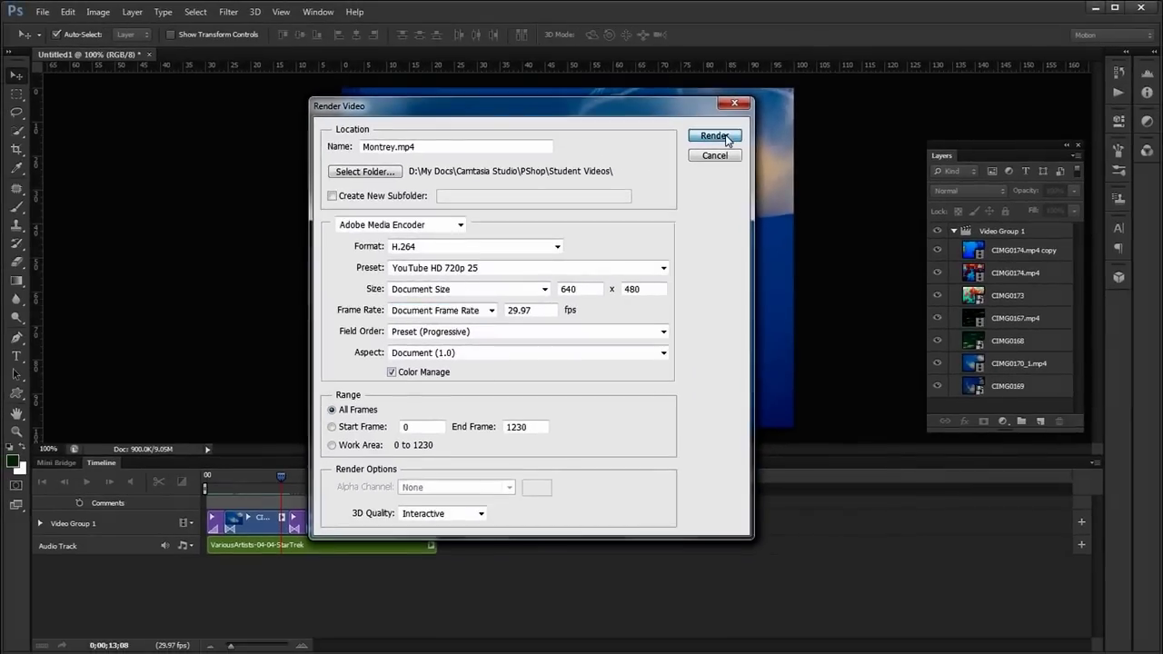
- Render Montrey.mp4, then play it in QuickTime Player and pause at 00:00:15
click(922, 22)
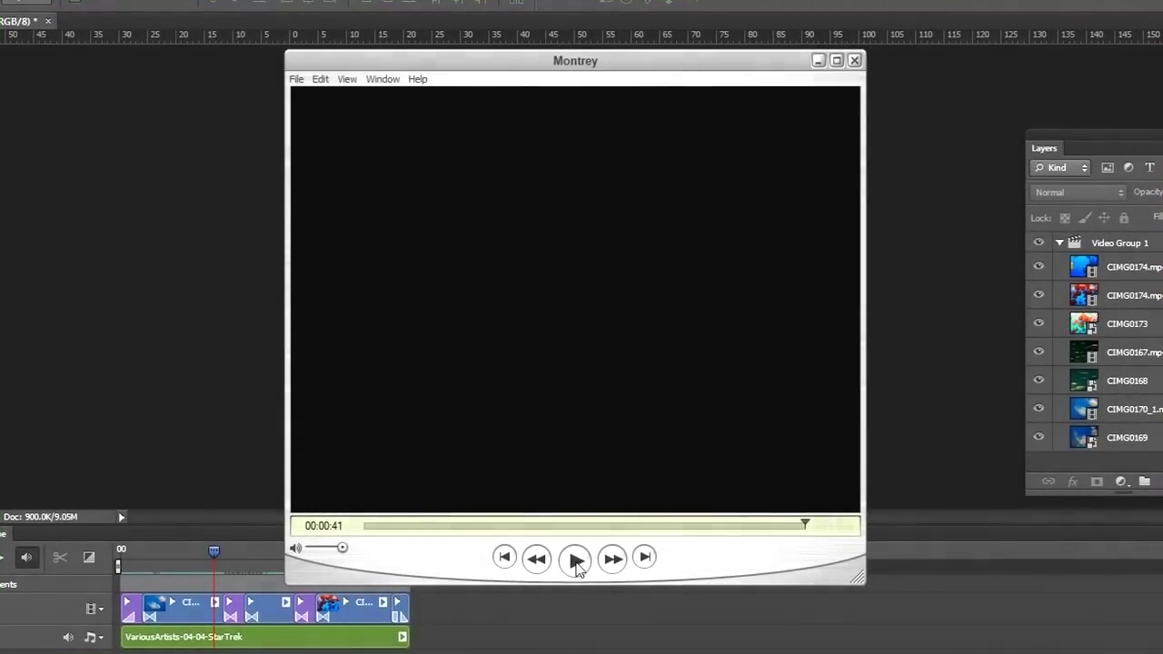
click(576, 560)
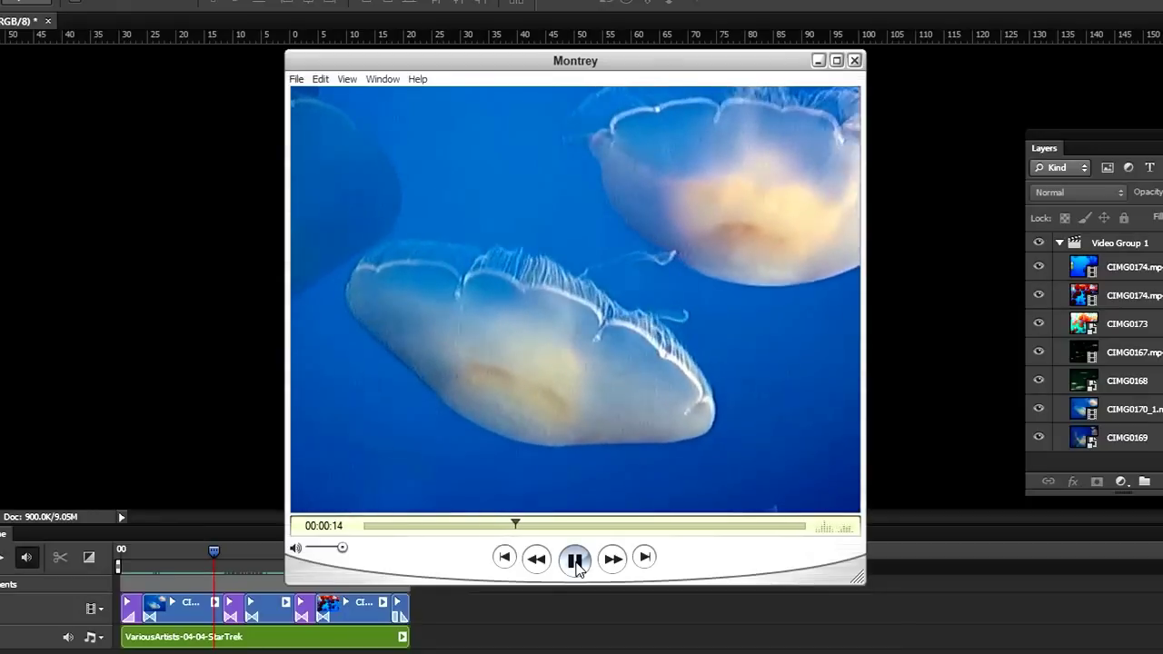
click(575, 561)
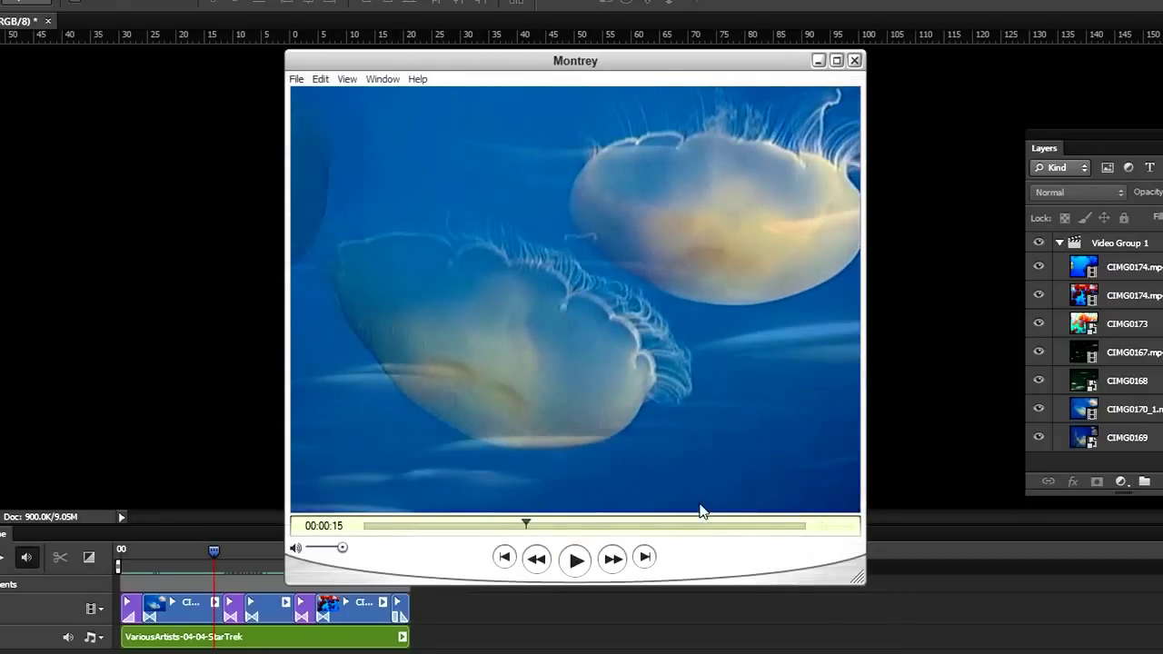